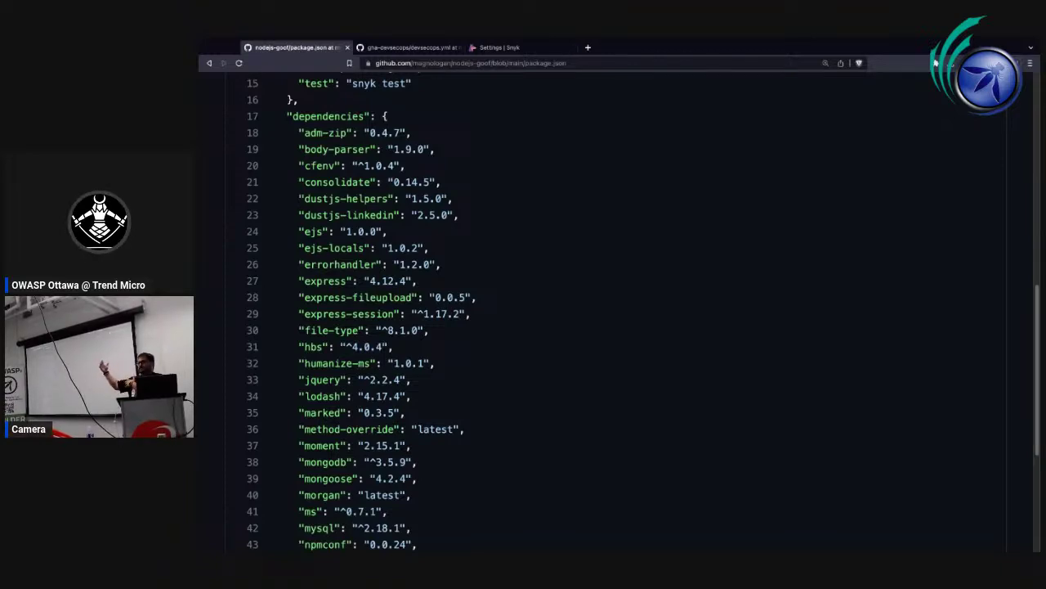
Open the snyk job of the latest "Update devsecops.yml" workflow run in the nodejs-goof repository.
scroll(396, 193, "up", 8)
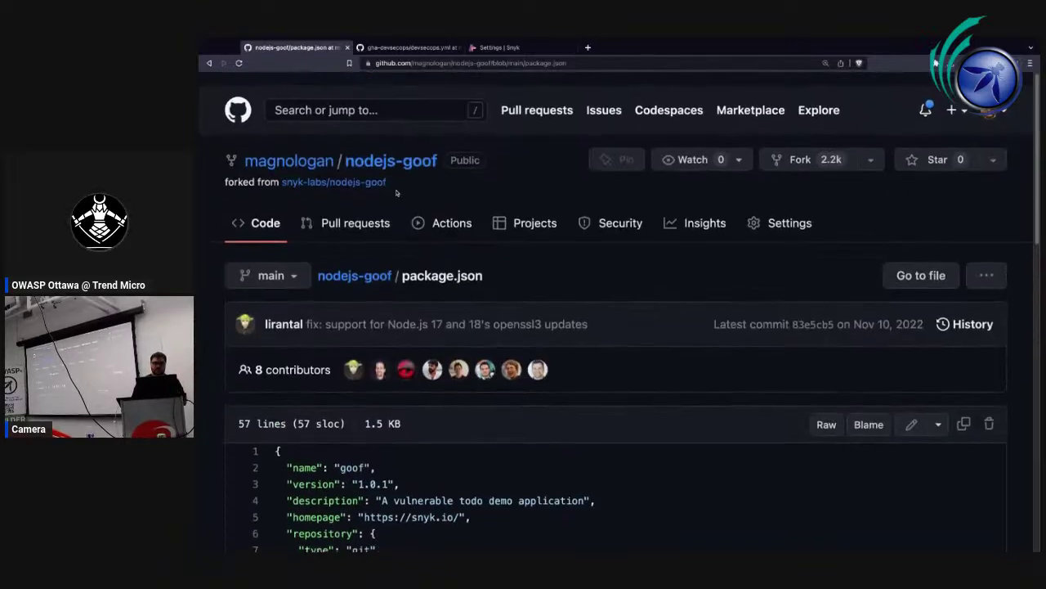
scroll(397, 193, "down", 1)
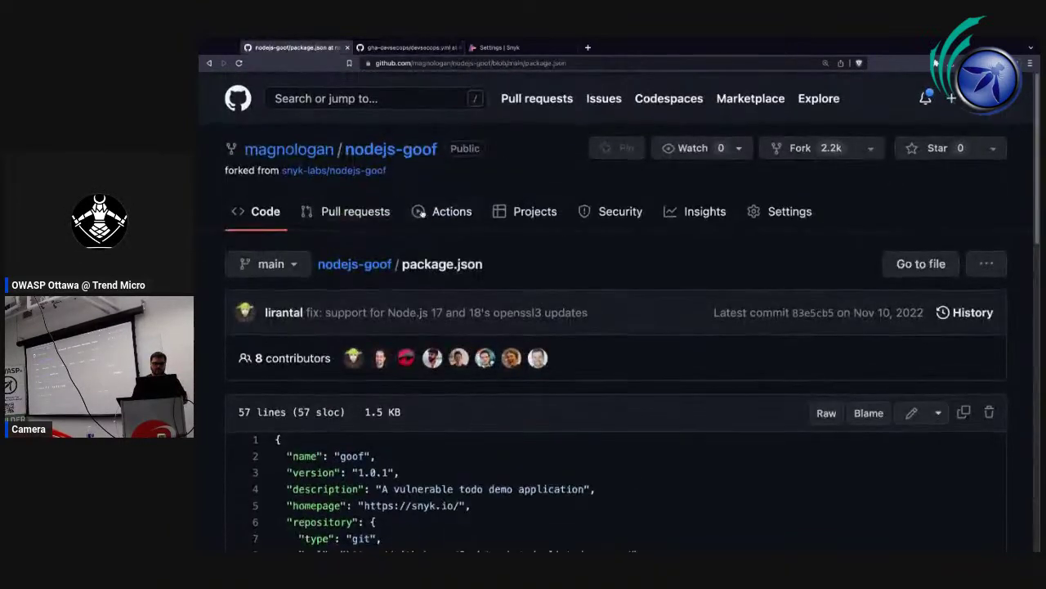
left_click(418, 210)
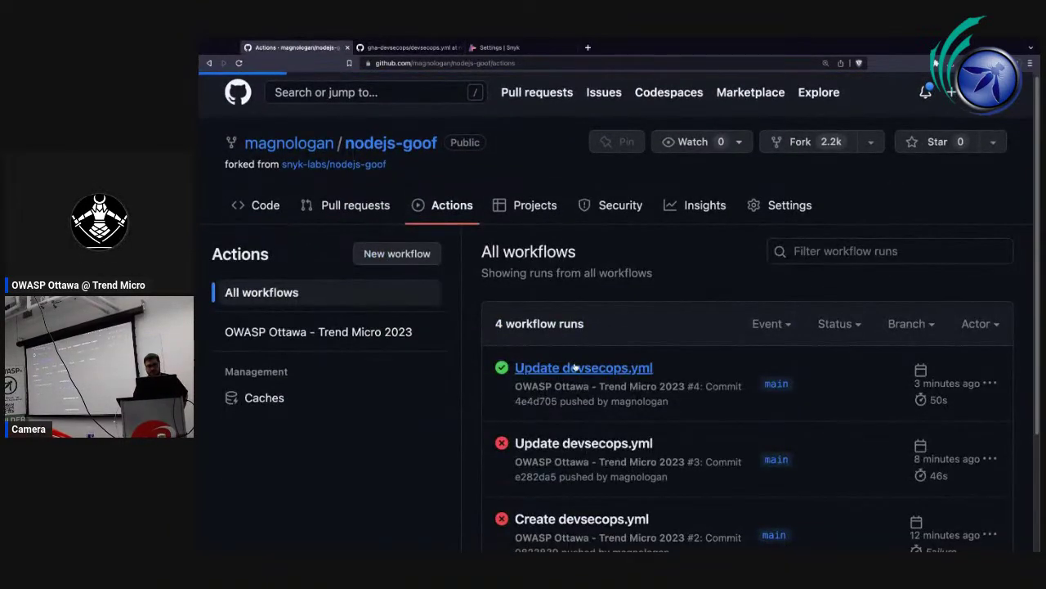
left_click(575, 368)
scroll(555, 384, "down", 2)
left_click(541, 422)
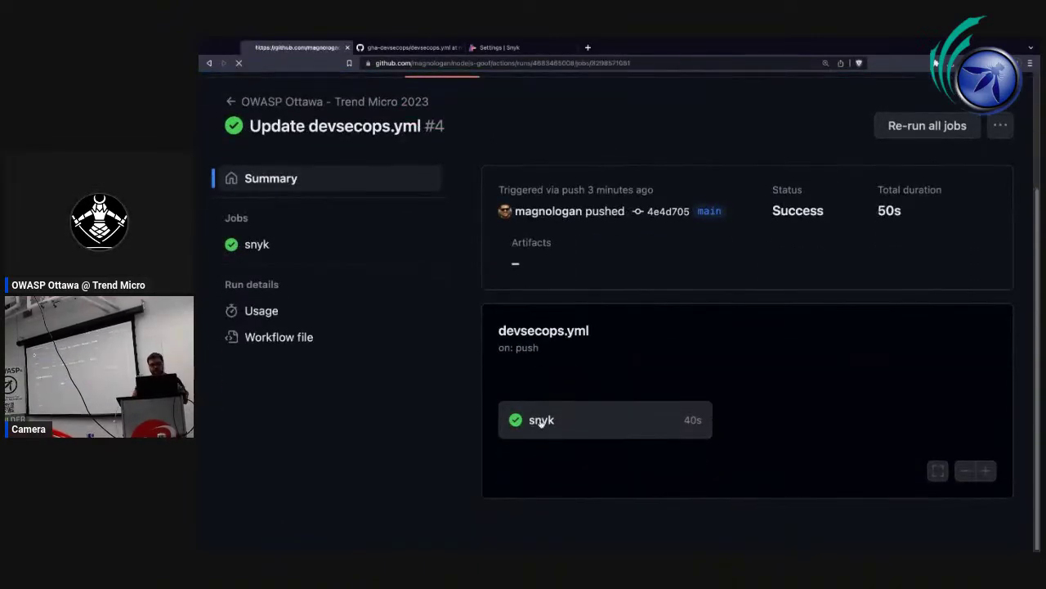
scroll(538, 464, "down", 2)
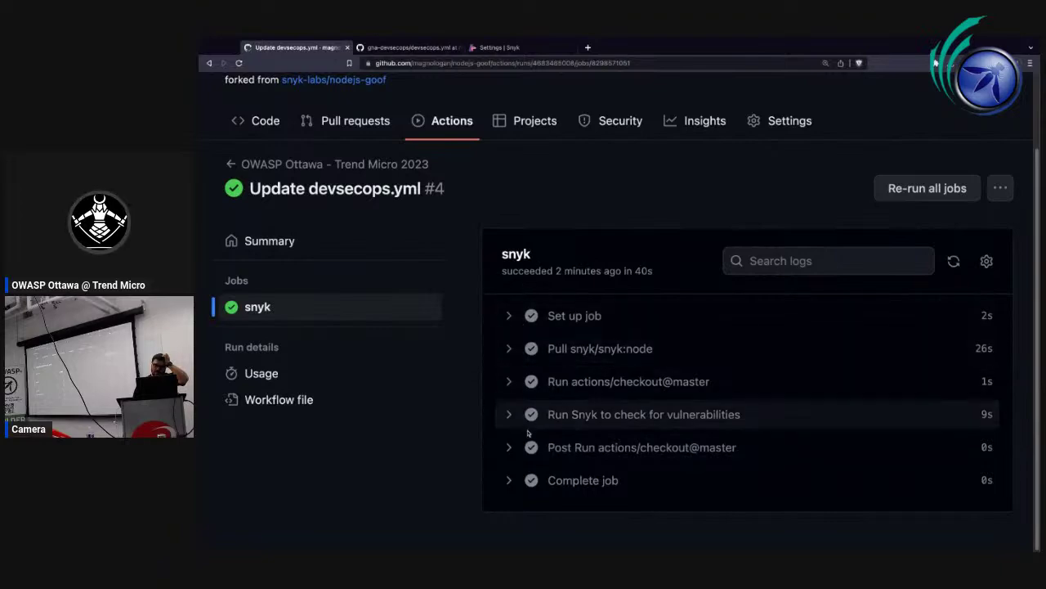
Expand the "Post Run actions/checkout@master" step of the snyk job and read through its log.
left_click(517, 447)
scroll(517, 446, "down", 2)
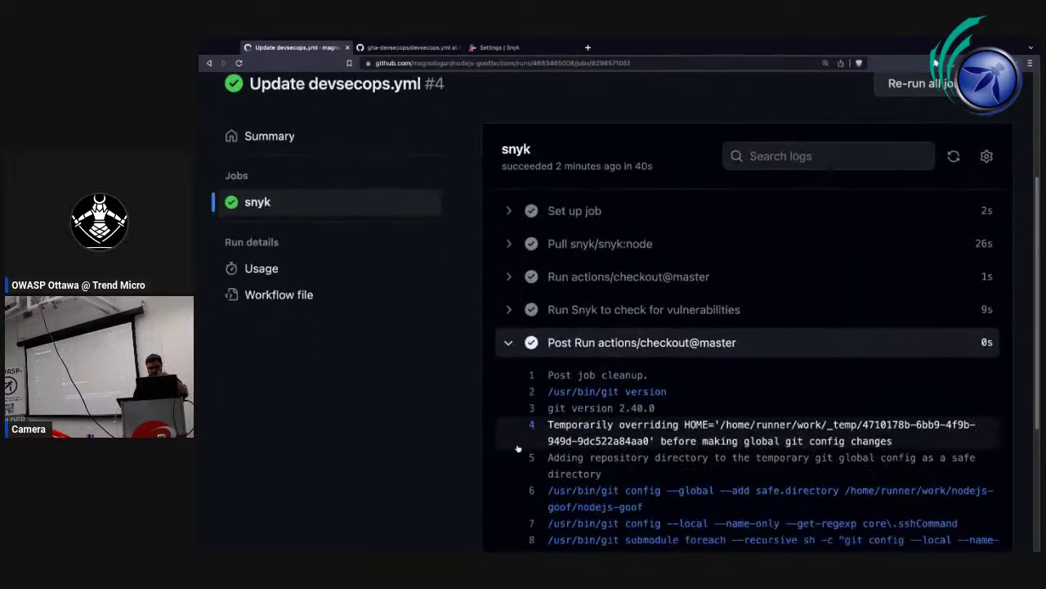
scroll(518, 449, "down", 3)
scroll(518, 446, "up", 2)
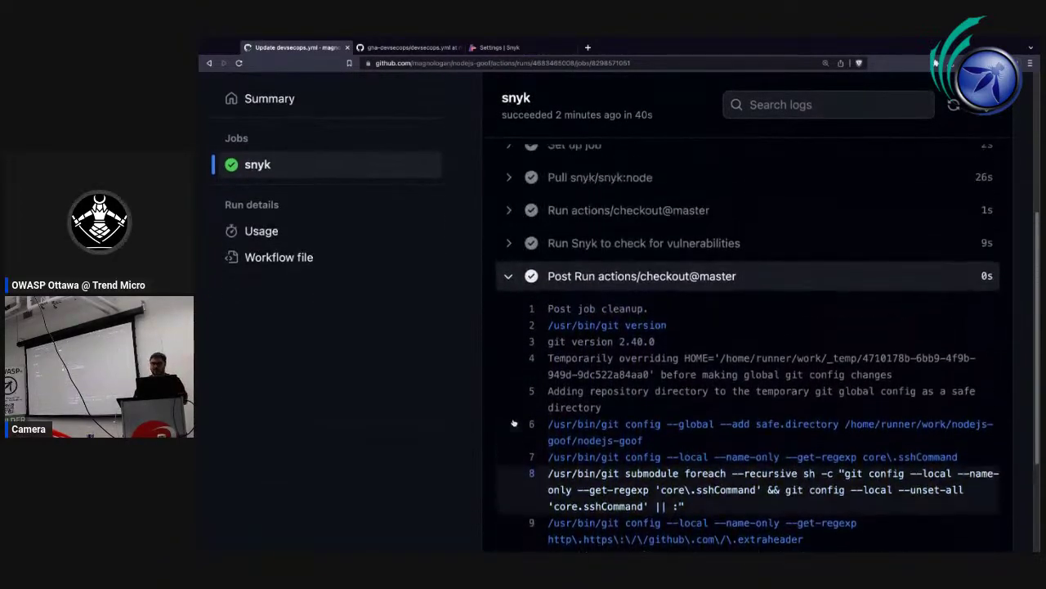
scroll(513, 423, "up", 1)
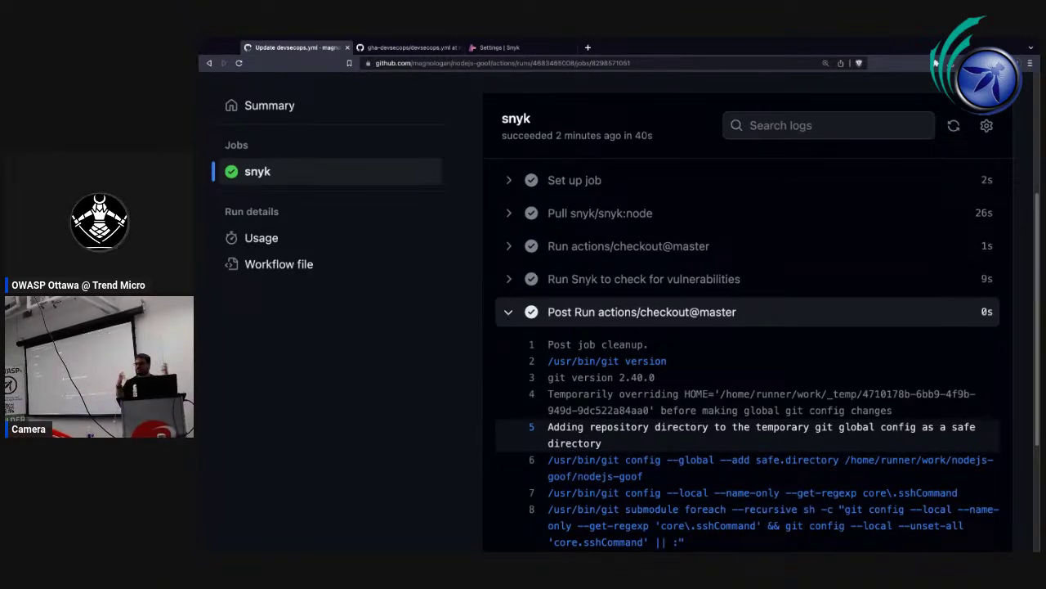
scroll(736, 327, "up", 2)
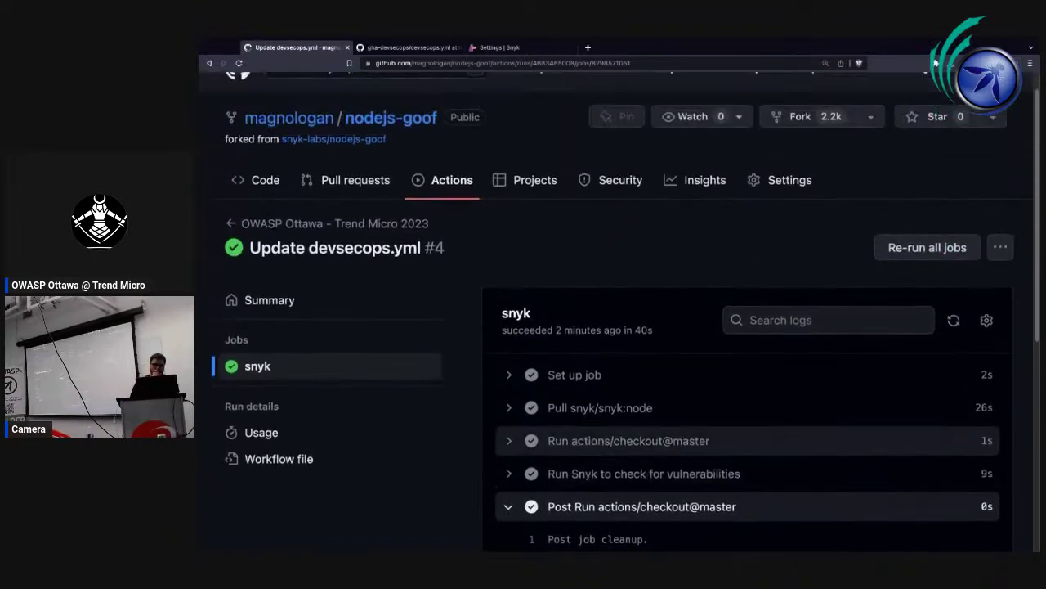
scroll(735, 327, "down", 3)
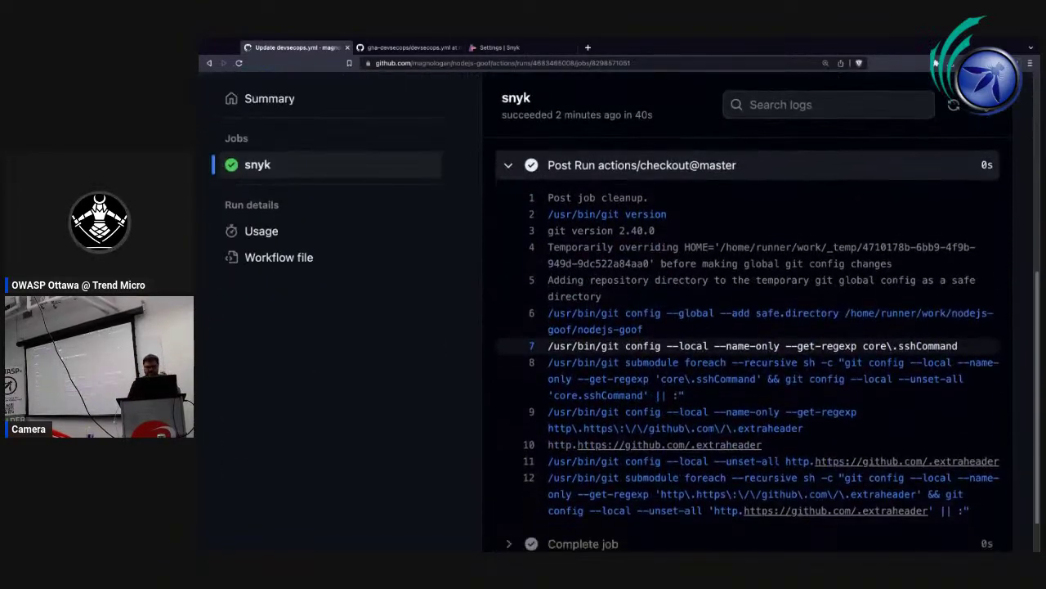
scroll(617, 301, "up", 2)
scroll(617, 301, "down", 2)
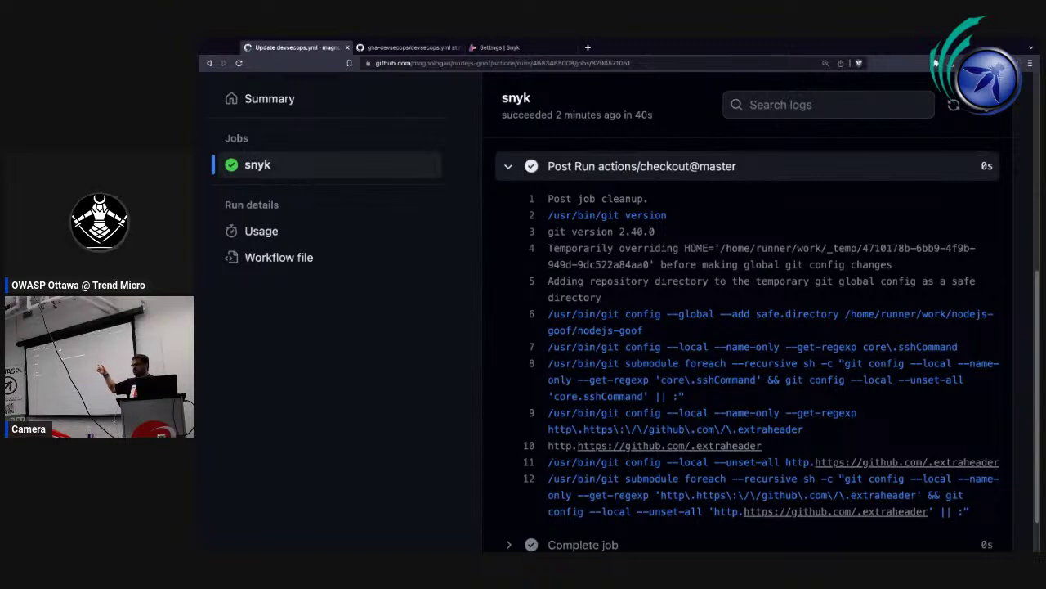
Switch to Snyk, search the project targets for "nodejs" and open the goof project in the CLI-imported nodejs-goof target.
key("ctrl+3")
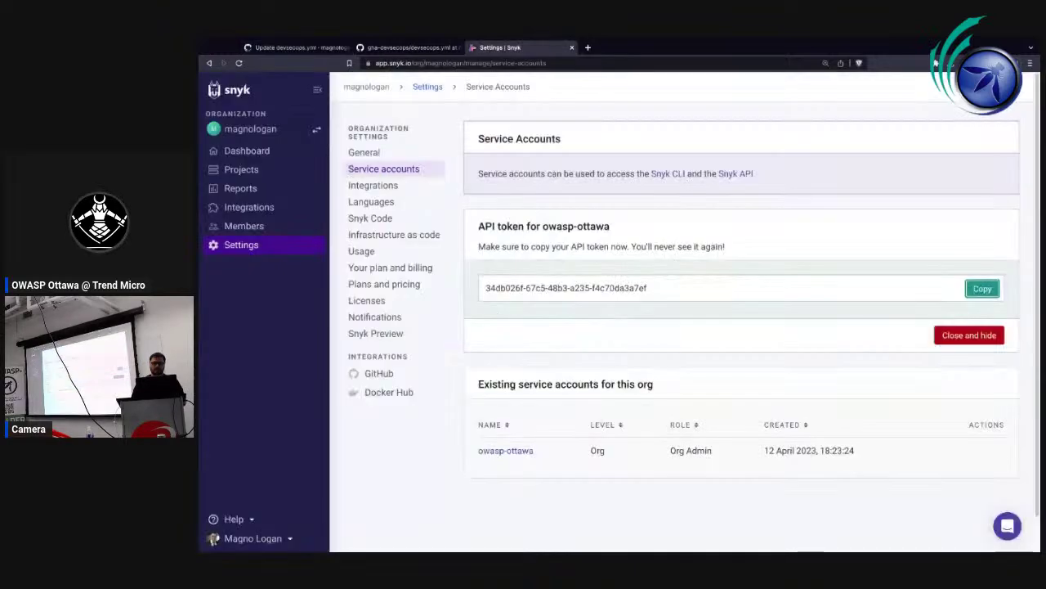
left_click(260, 169)
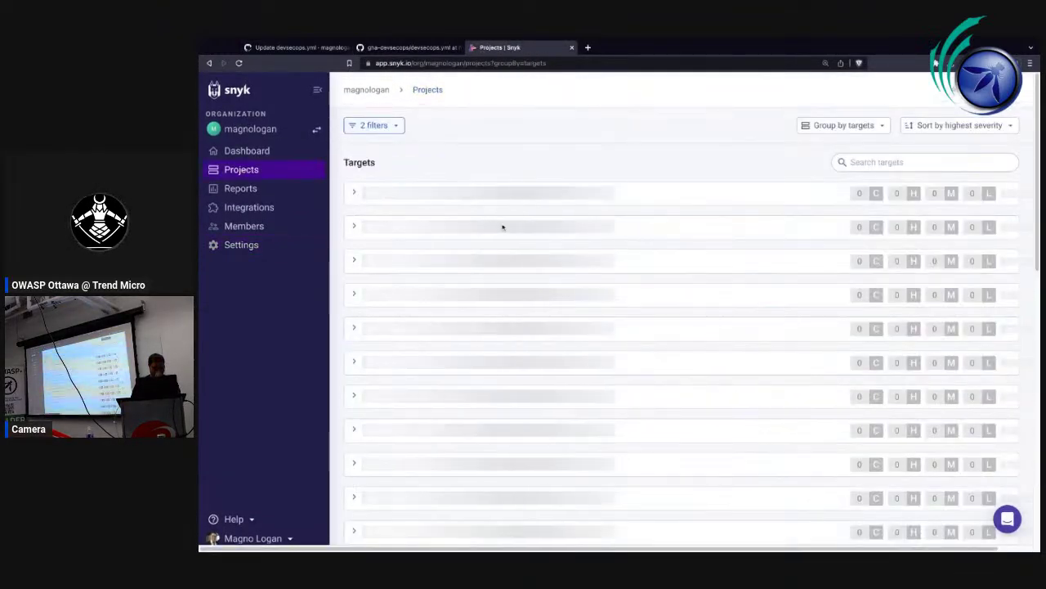
left_click(843, 161)
type("nodejs")
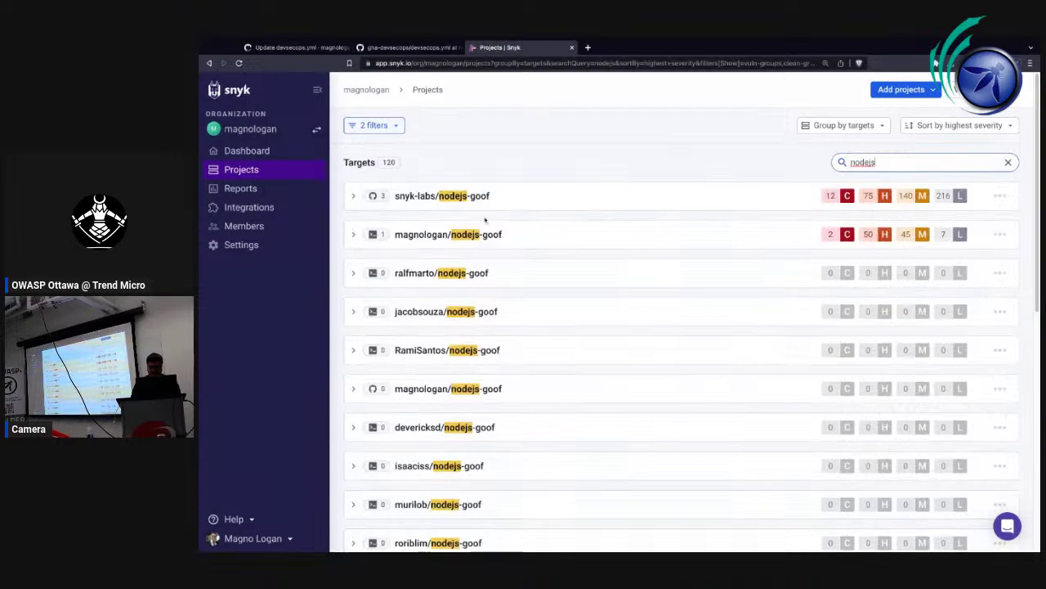
left_click(354, 236)
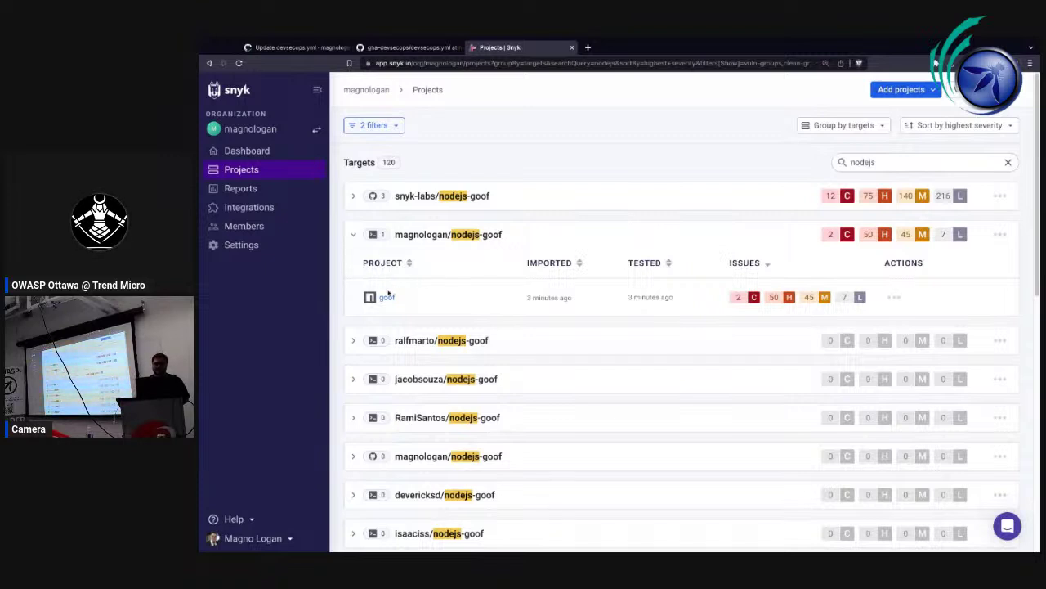
left_click(383, 299)
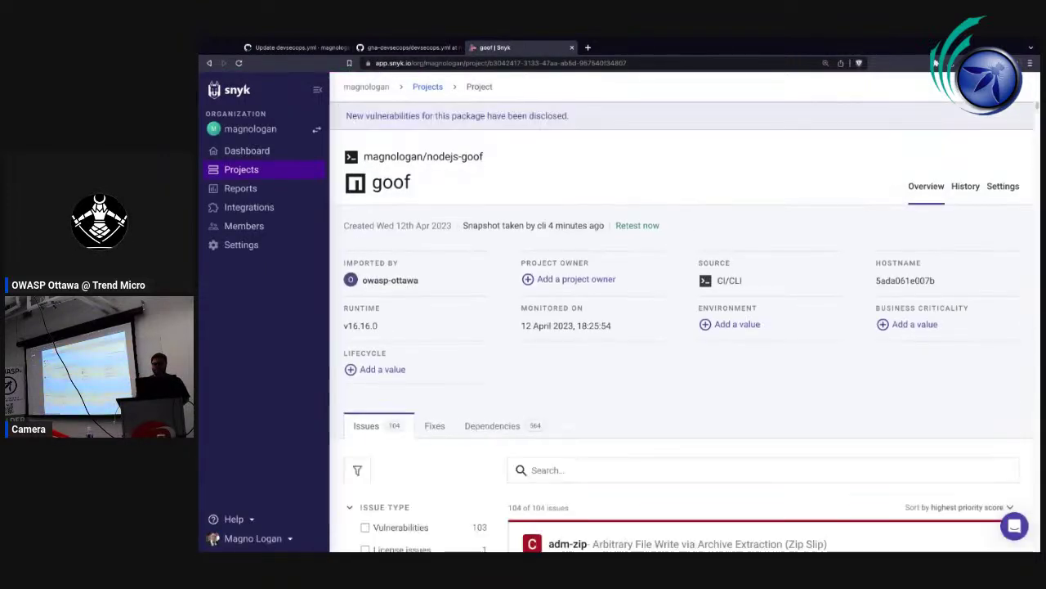
Review the goof project's issues and highlight the version that introduces and the version that fixes the adm-zip vulnerability.
scroll(683, 327, "down", 5)
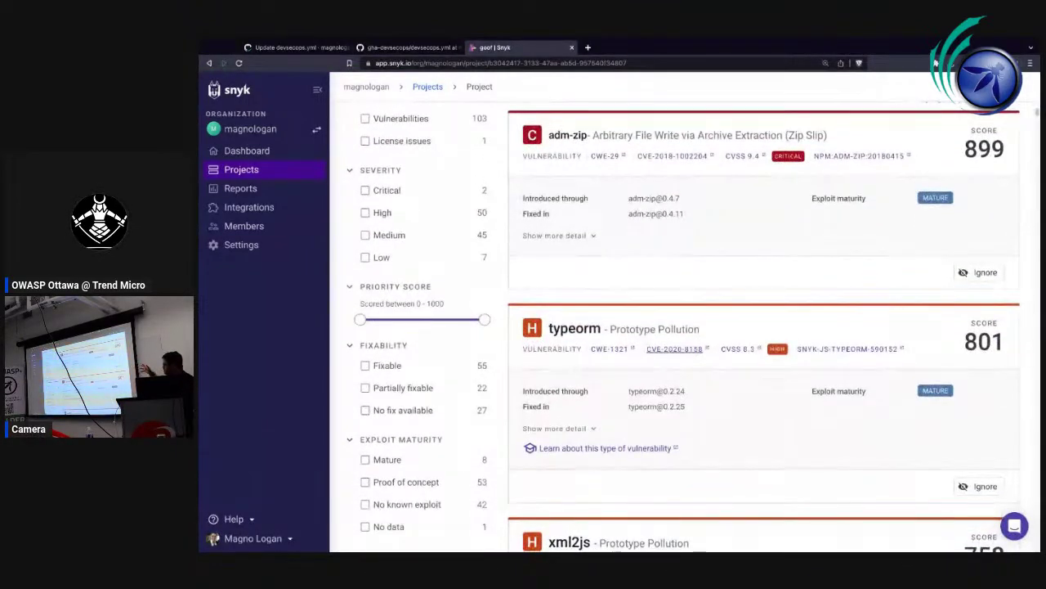
scroll(683, 327, "down", 2)
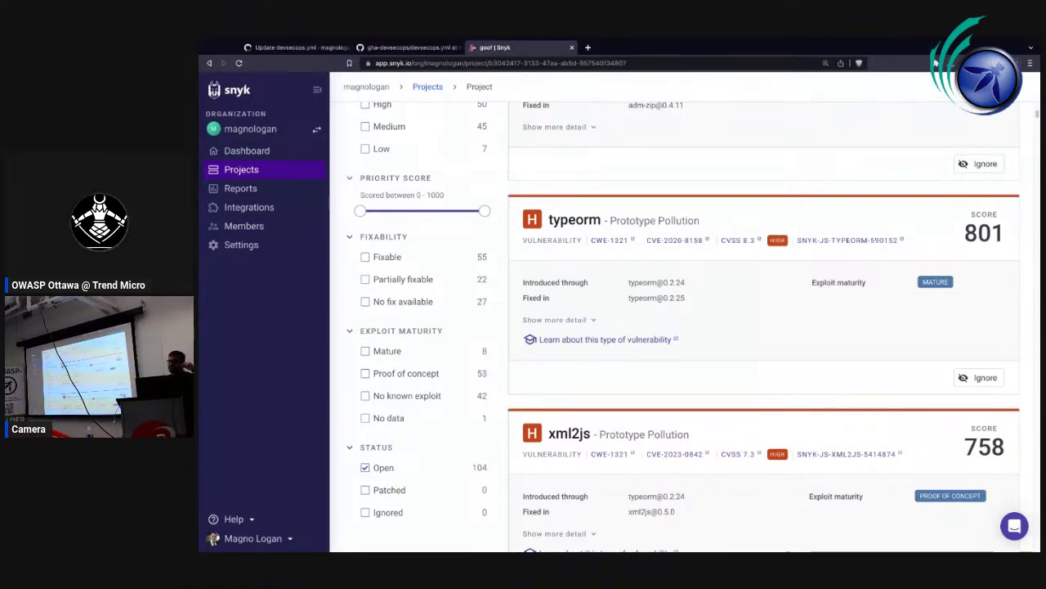
scroll(650, 349, "up", 5)
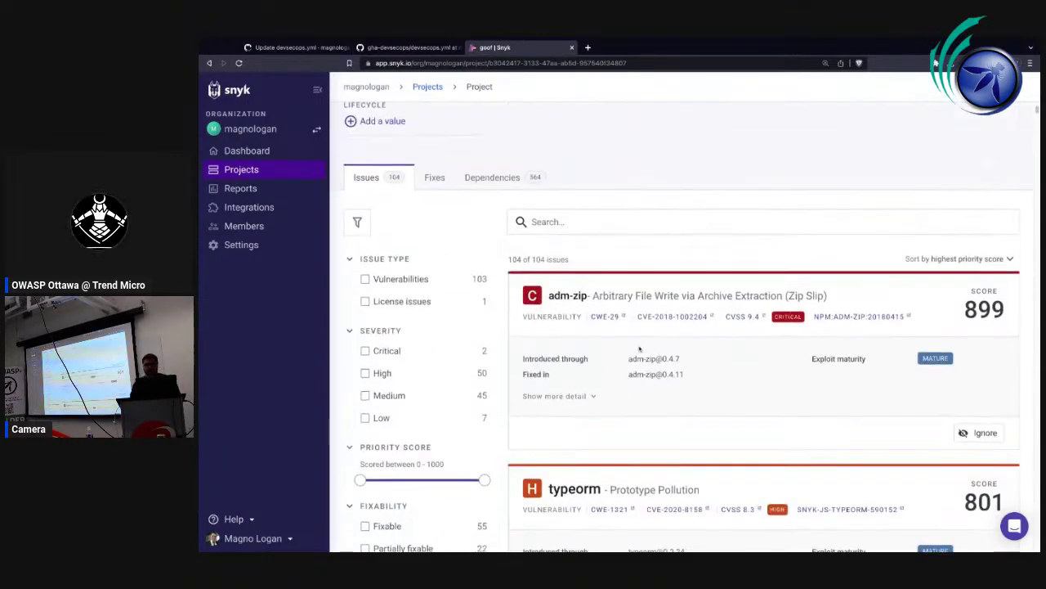
left_click_drag(625, 360, 699, 361)
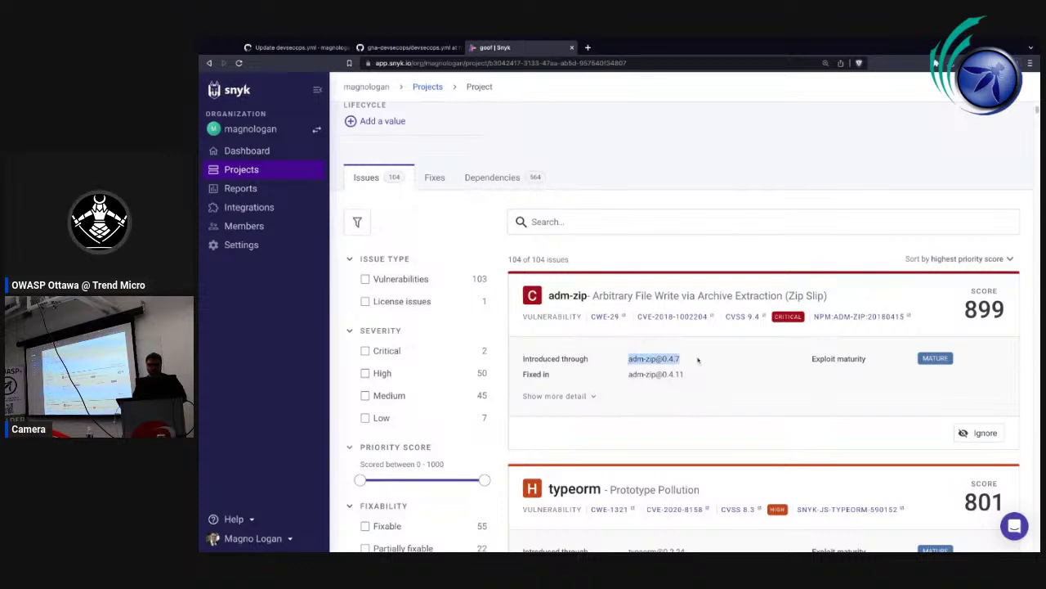
triple_click(628, 376)
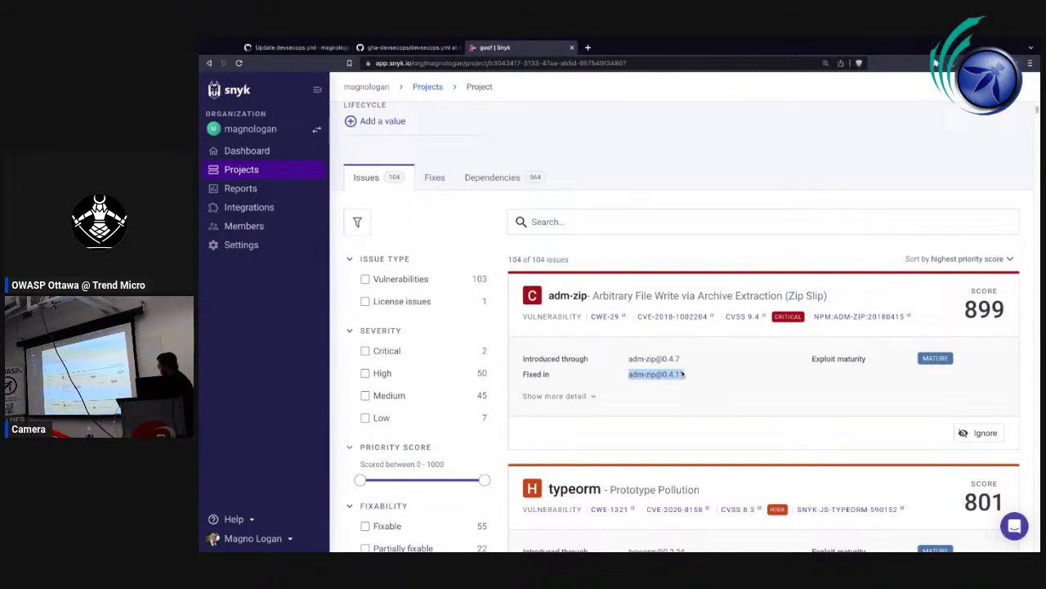
Enlarge the page text, highlight adm-zip's fixed version again and return to the project's overview details.
scroll(683, 373, "down", 3)
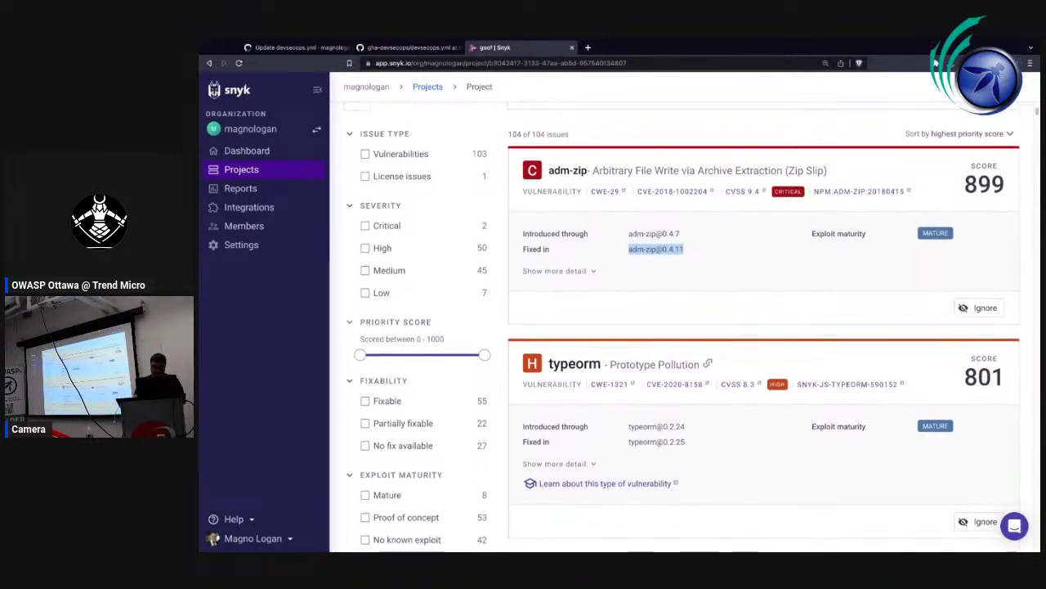
key("ctrl+plus")
scroll(717, 376, "down", 1)
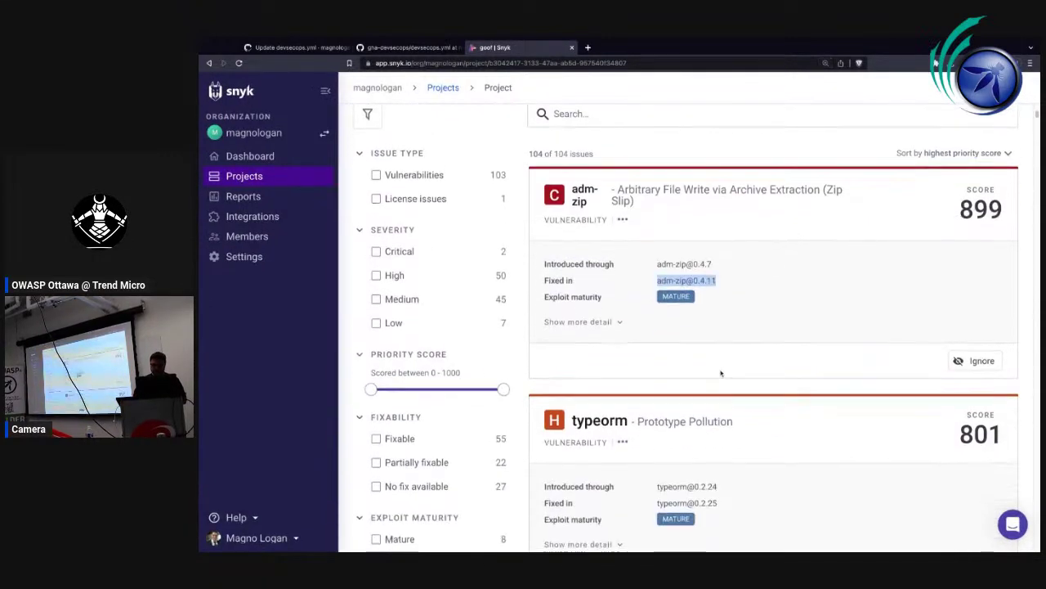
key("ctrl+plus")
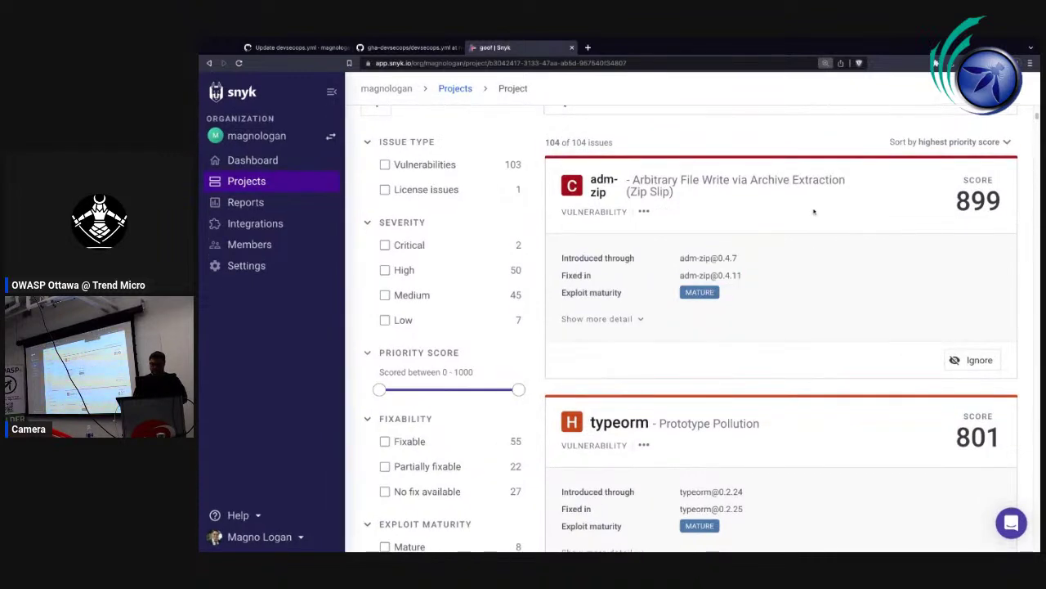
scroll(700, 294, "up", 1)
triple_click(698, 293)
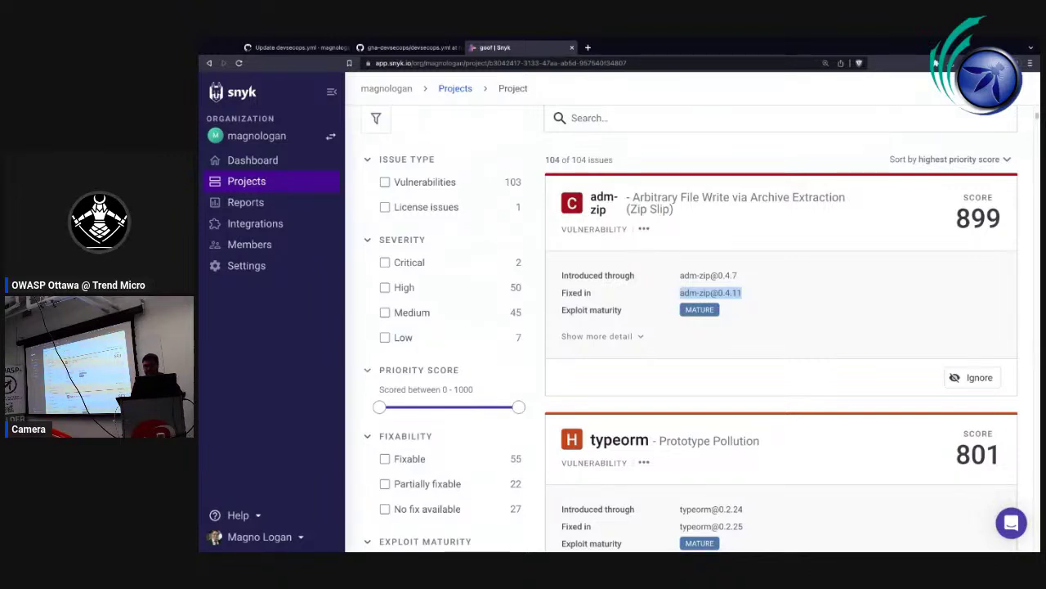
scroll(691, 327, "down", 1)
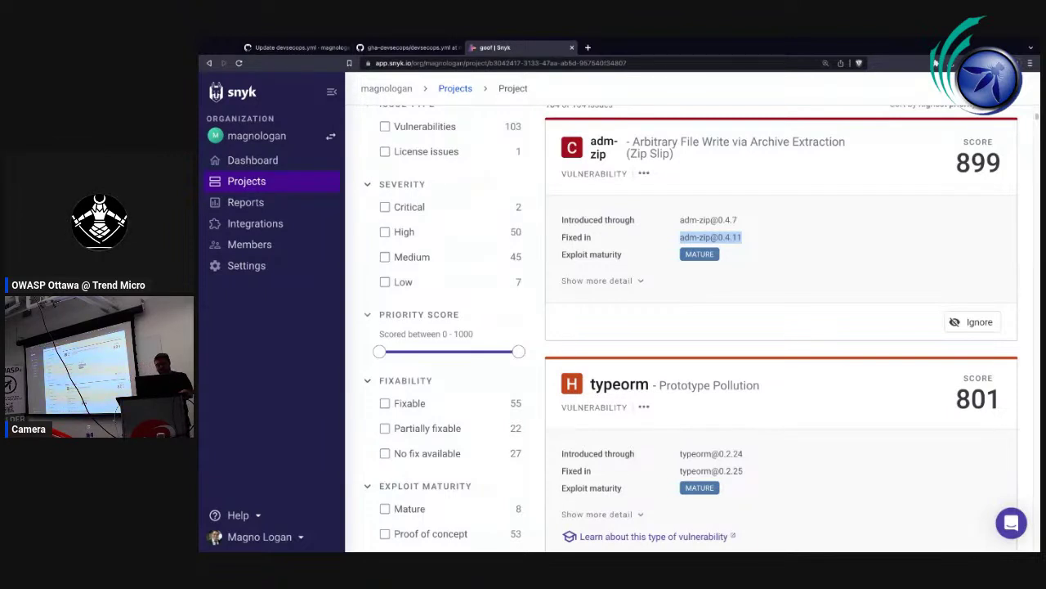
scroll(690, 327, "up", 2)
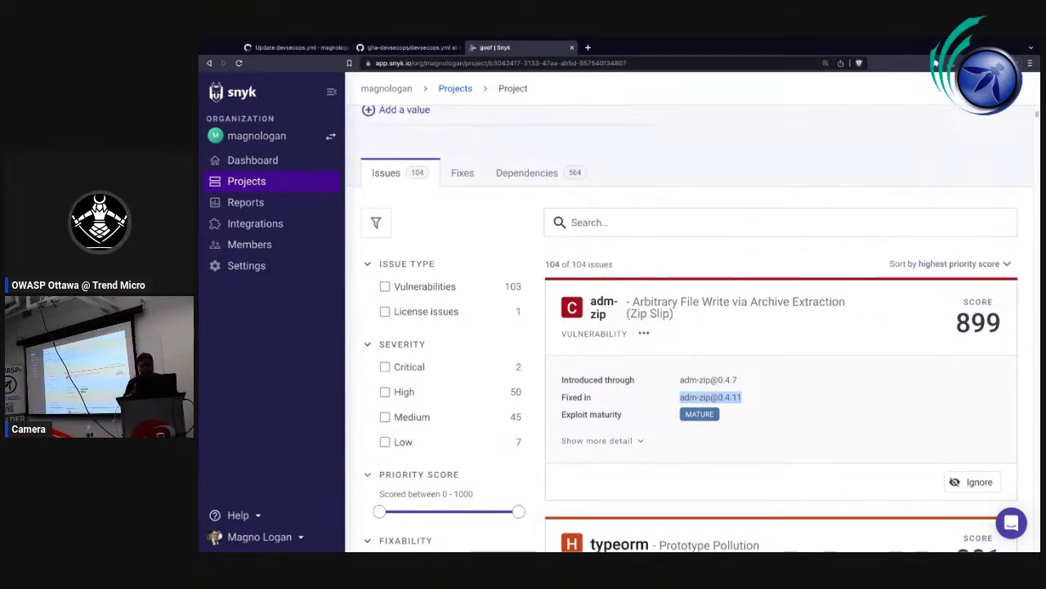
scroll(690, 327, "up", 5)
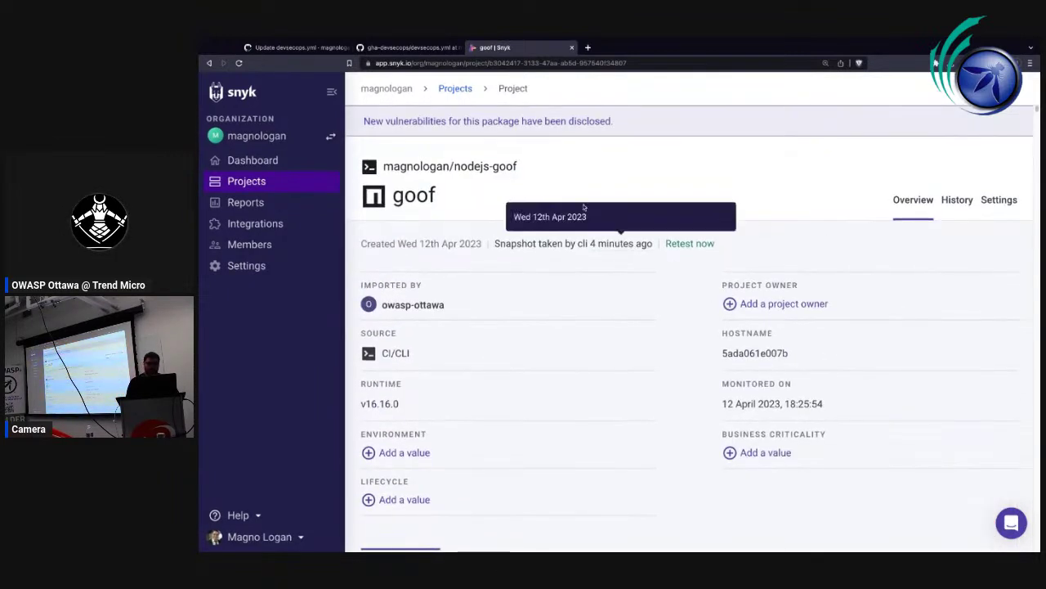
Switch back to GitHub and open devsecops.yml from the .github/workflows folder of nodejs-goof to view its code.
left_click(290, 47)
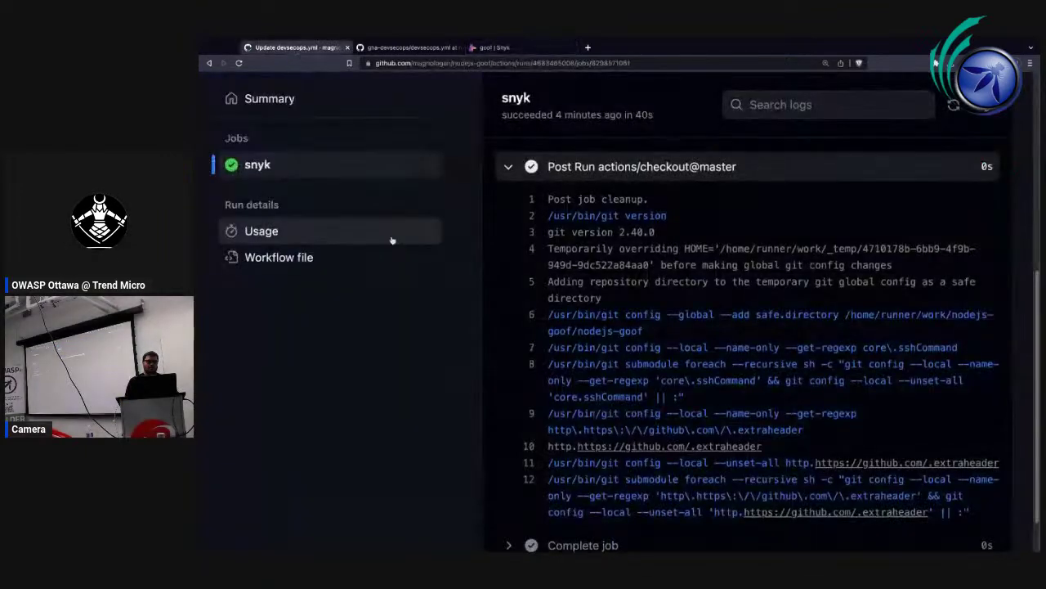
scroll(372, 221, "up", 5)
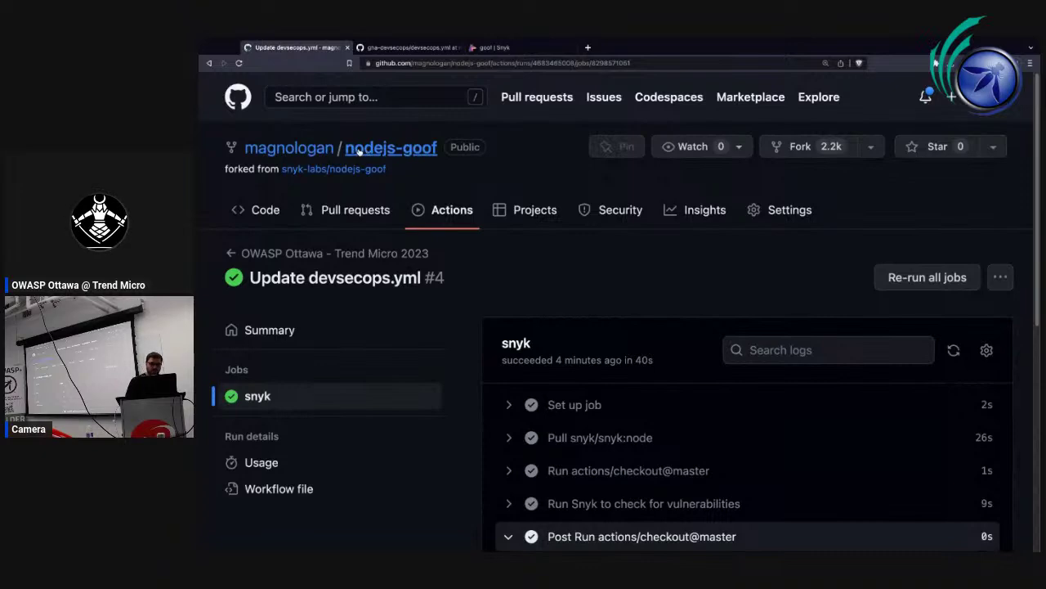
left_click(358, 151)
scroll(354, 264, "down", 2)
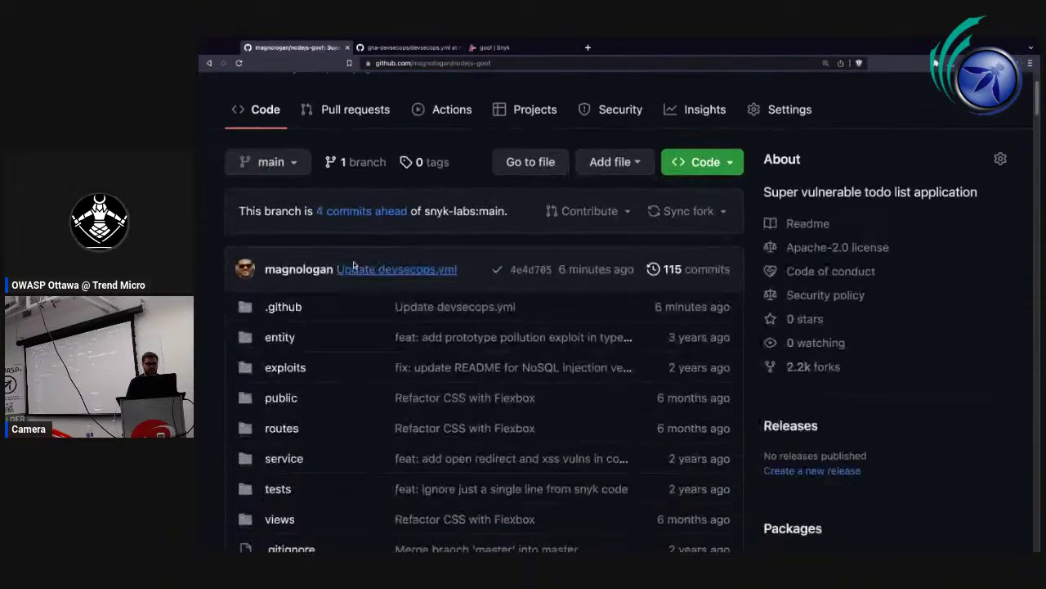
left_click(282, 307)
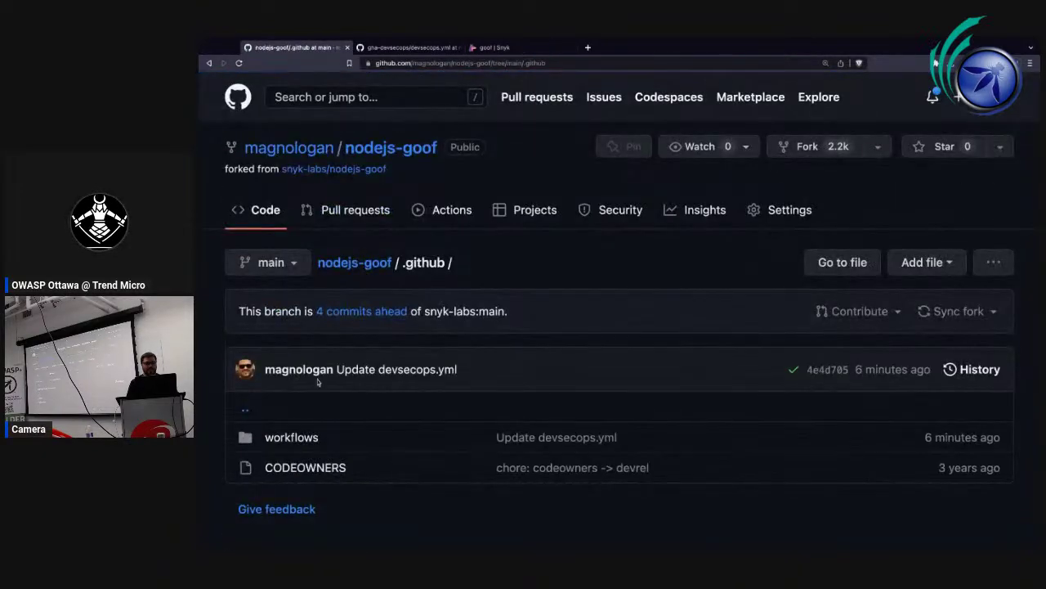
left_click(298, 437)
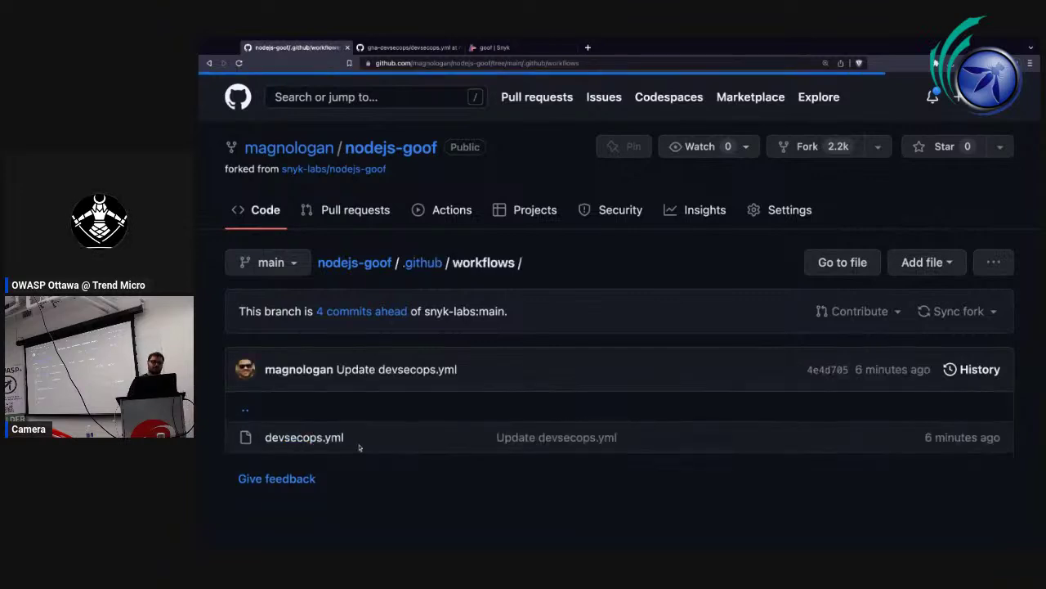
left_click(315, 439)
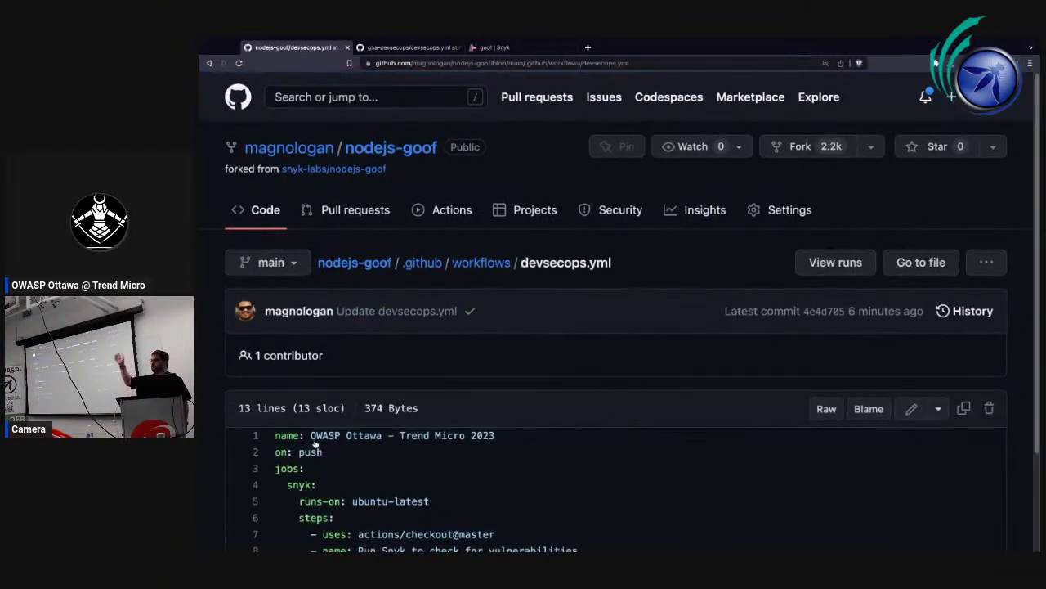
scroll(426, 412, "down", 3)
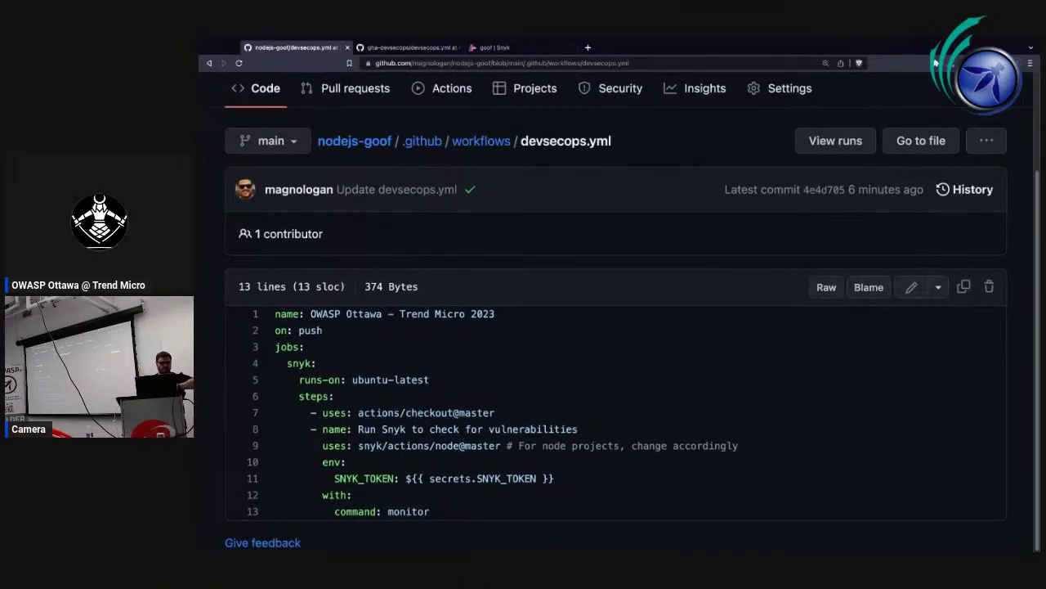
Look over the nodejs-goof devsecops.yml workflow and open the file for editing.
scroll(516, 324, "up", 3)
scroll(490, 221, "down", 3)
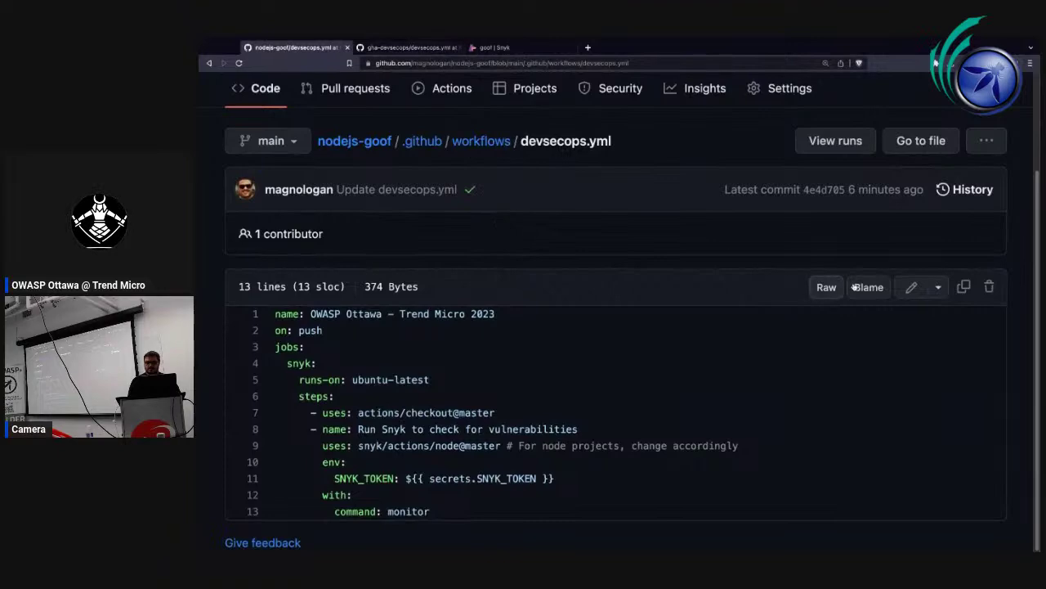
left_click(910, 286)
Copy the whole sonarcloud job, from its name through the SONAR_TOKEN line, from the gha-devsecops repository's devsecops.yml.
key("ctrl+Tab")
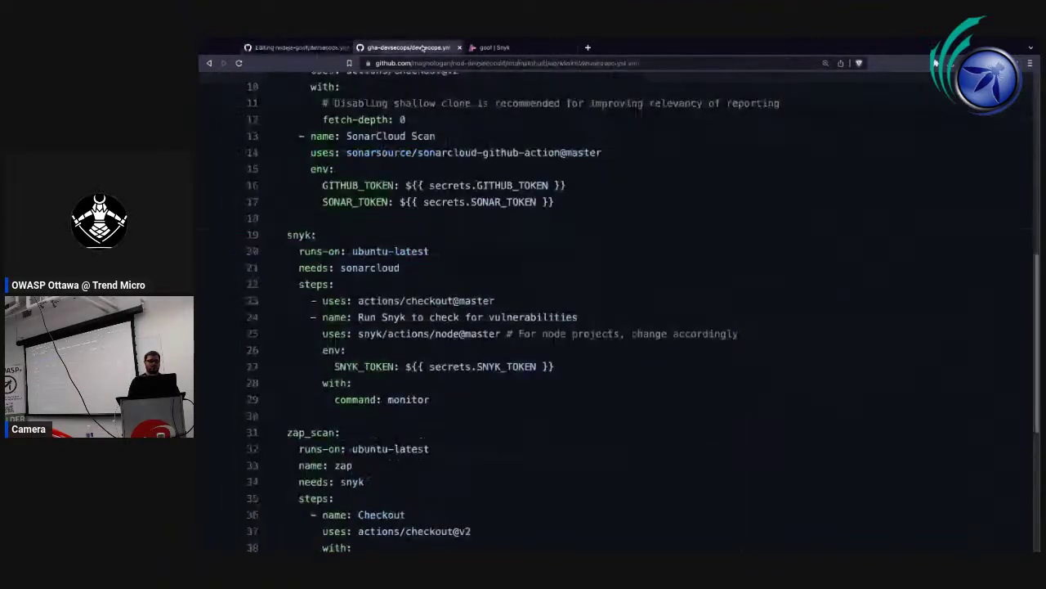
scroll(460, 301, "up", 5)
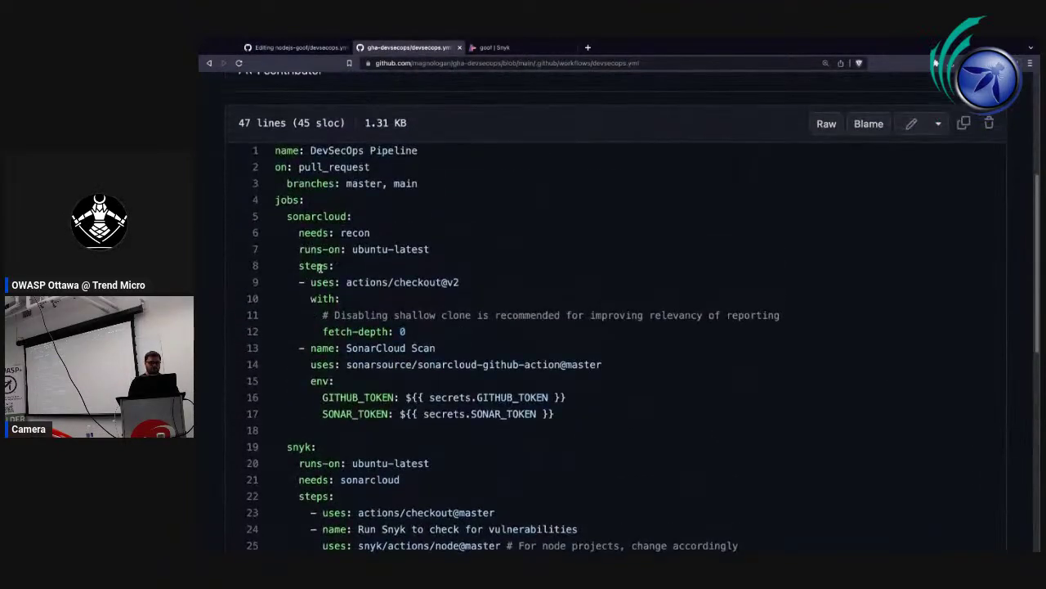
left_click(286, 217)
key("shift+Down")
key("shift+Down")
key("shift+Down")
key("shift+Down")
key("shift+Down")
key("shift+Down")
key("shift+Down")
key("shift+Down")
key("shift+Down")
key("shift+Down")
key("shift+Down")
key("shift+Down")
key("shift+Down")
key("ctrl+c")
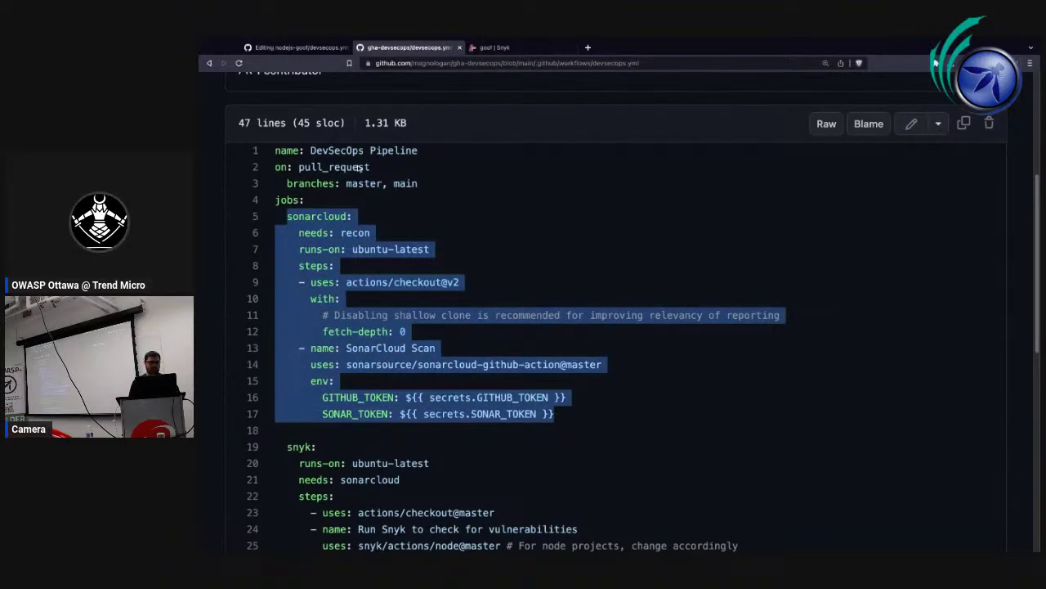
Paste the sonarcloud job below the snyk job in nodejs-goof's devsecops.yml and align its indentation with snyk.
left_click(315, 53)
scroll(414, 460, "down", 2)
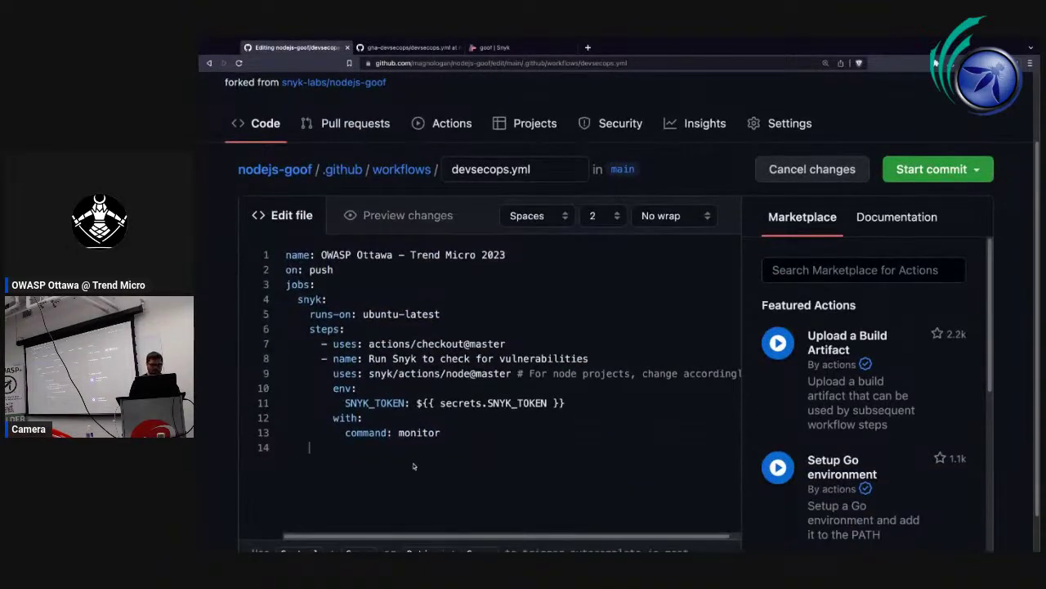
key("ctrl+v")
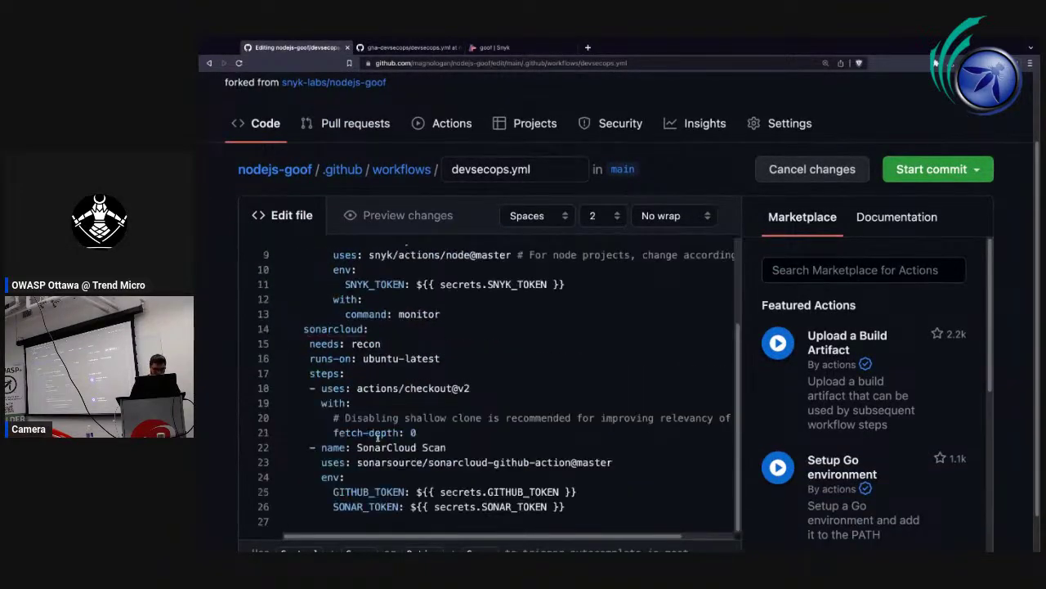
scroll(378, 439, "up", 3)
left_click(305, 449)
key("BackSpace")
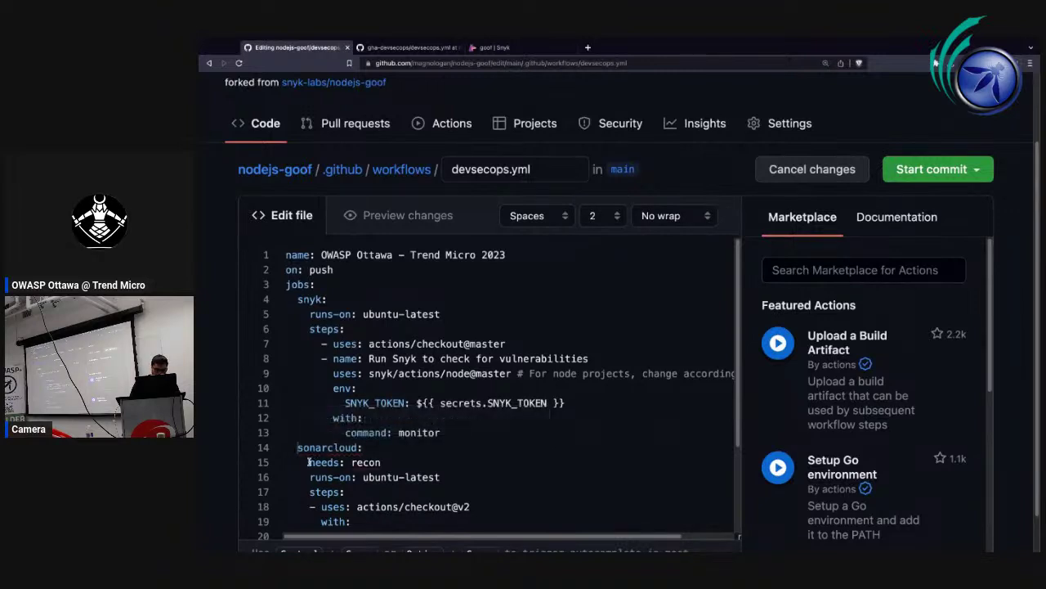
Remove the "needs: recon" line from the sonarcloud job.
left_click_drag(304, 462, 381, 463)
key("BackSpace")
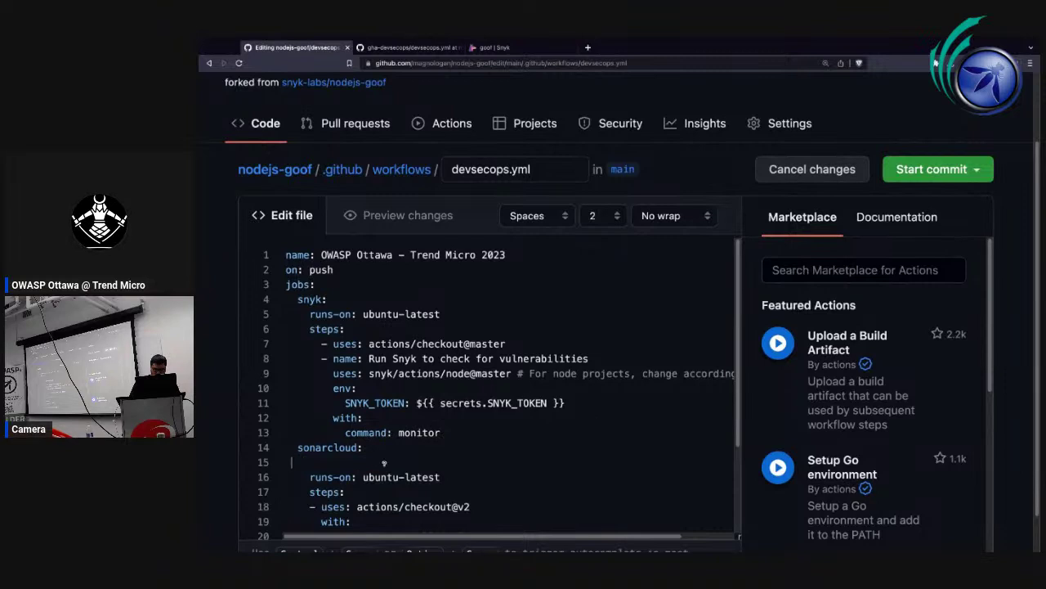
key("BackSpace")
scroll(383, 463, "down", 4)
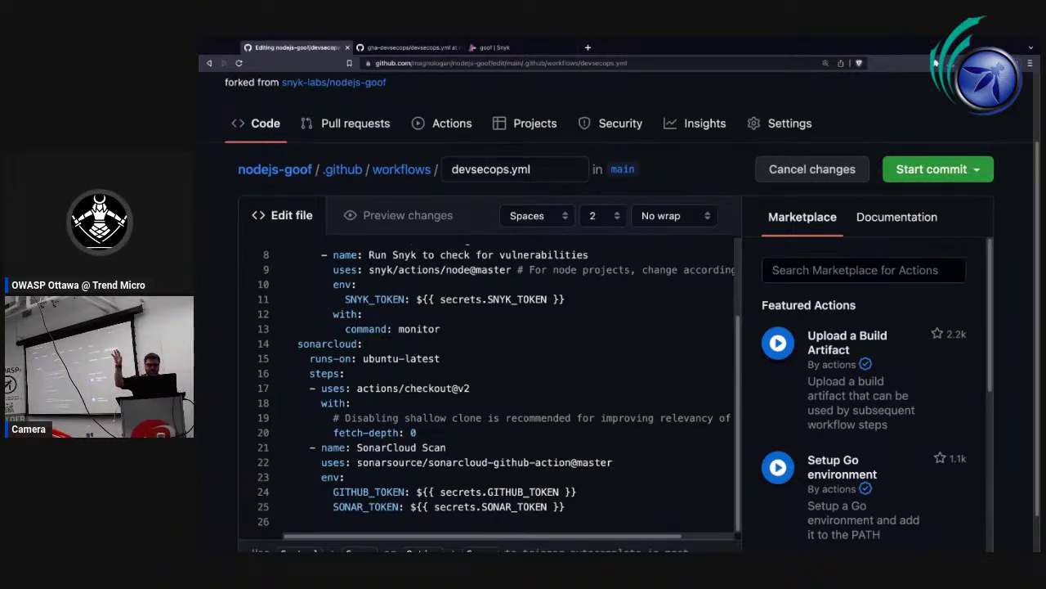
Review the edited workflow and commit it directly to the main branch with the default commit message.
scroll(567, 449, "down", 2)
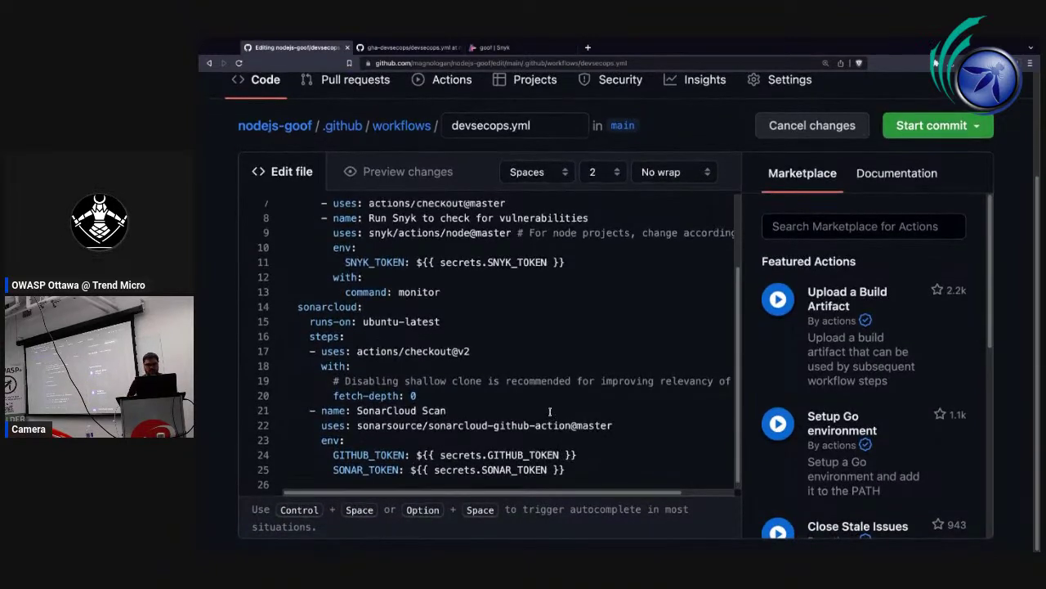
scroll(700, 235, "up", 6)
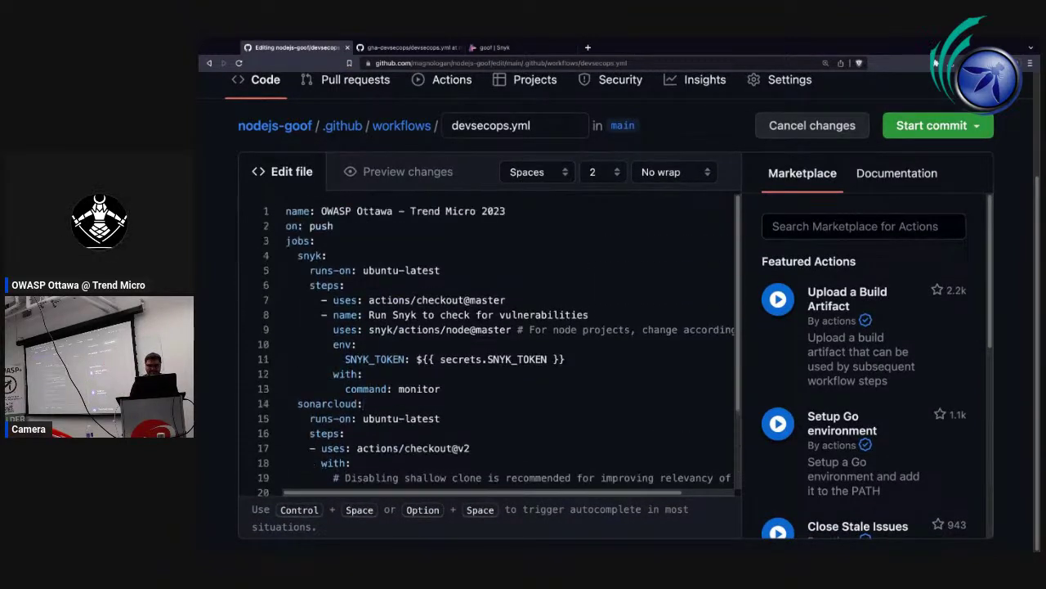
scroll(701, 235, "down", 4)
scroll(700, 235, "up", 5)
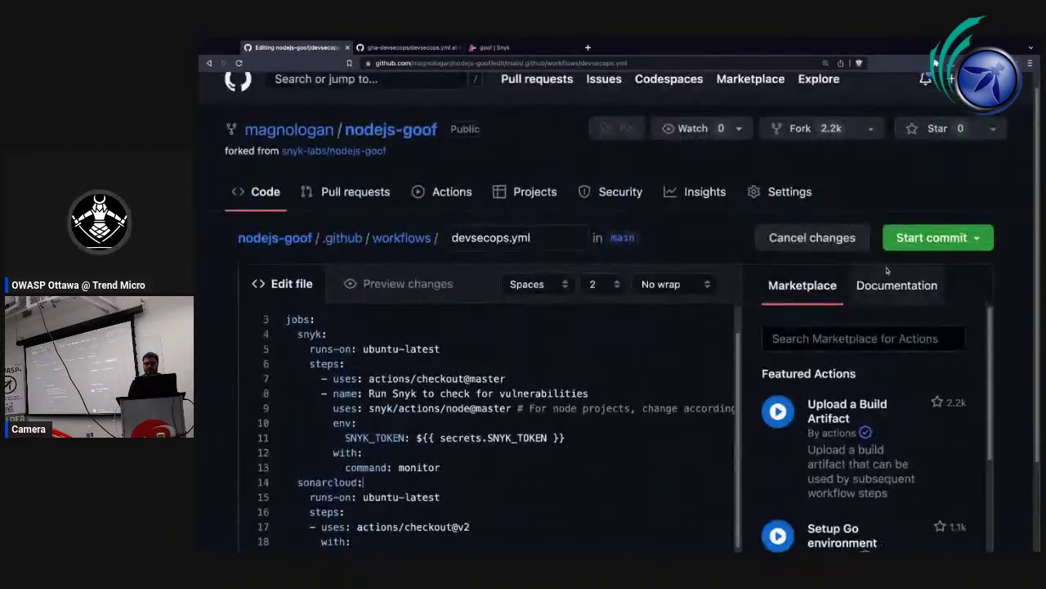
left_click(931, 237)
left_click(728, 528)
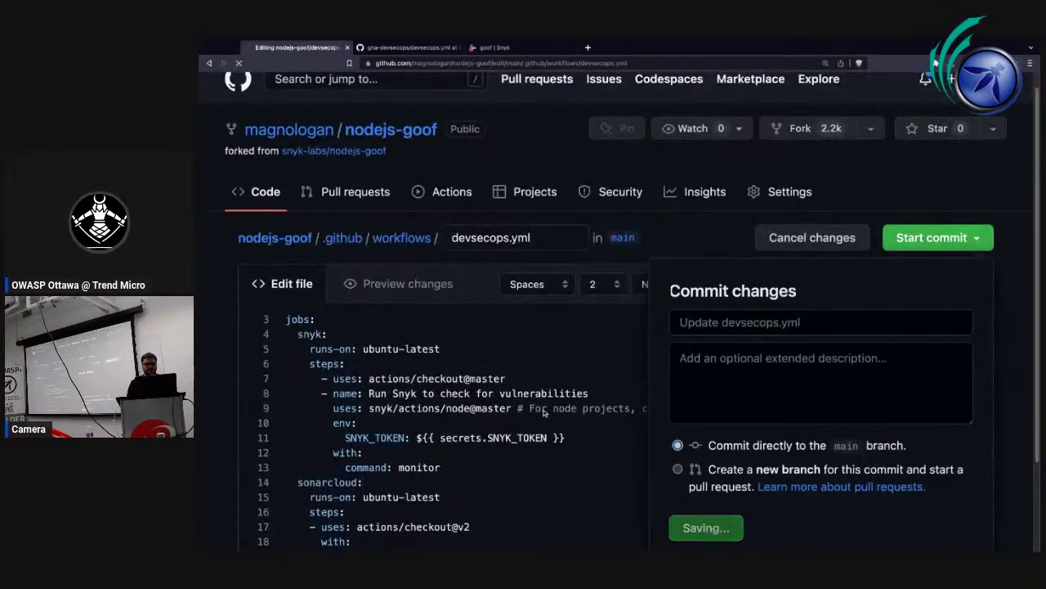
Open the newest "Update devsecops.yml" workflow run of nodejs-goof and follow its snyk and sonarcloud jobs.
left_click(449, 214)
scroll(565, 336, "down", 1)
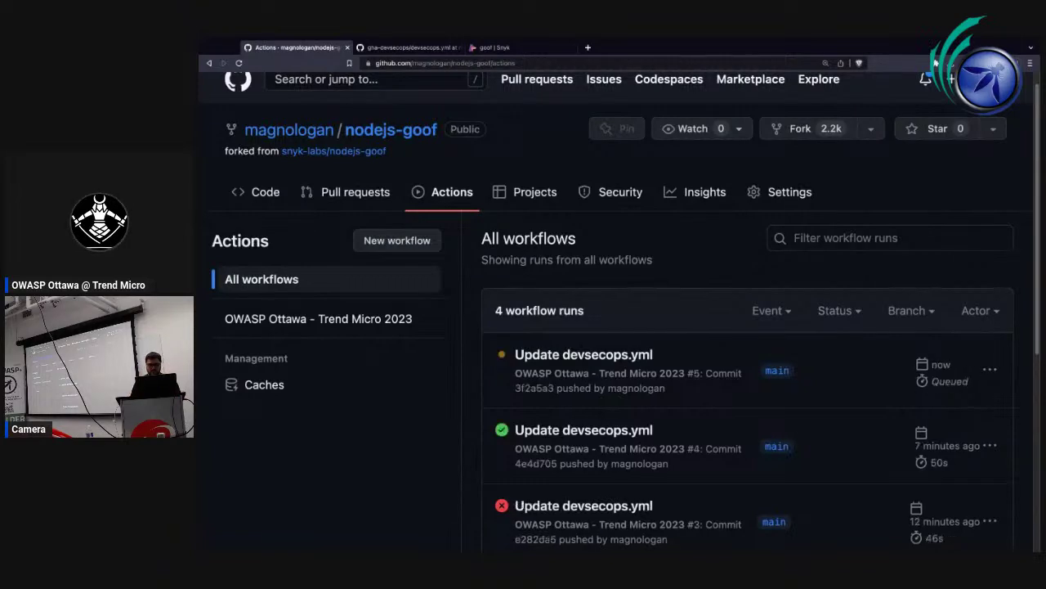
left_click(564, 357)
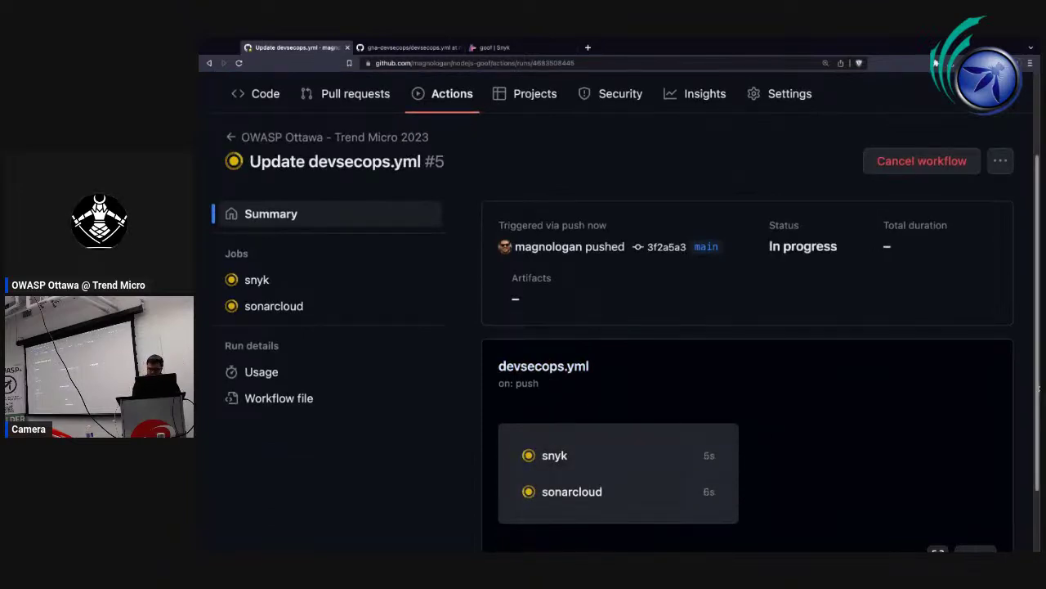
scroll(1035, 469, "down", 1)
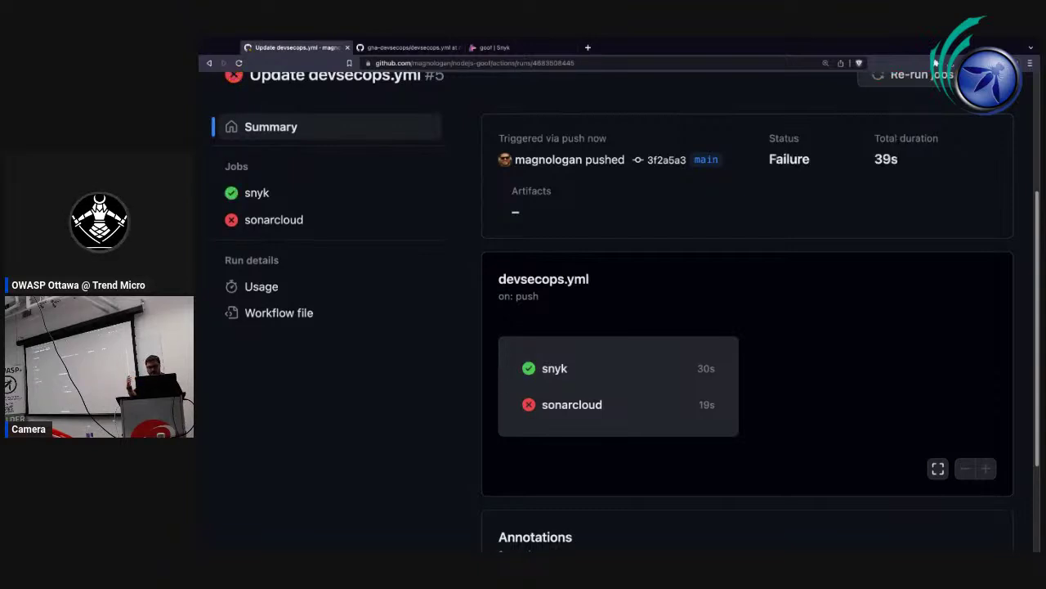
Open the sonarcloud job's log and highlight the message at the end of the SonarCloud Scan step.
left_click(600, 406)
scroll(588, 427, "down", 10)
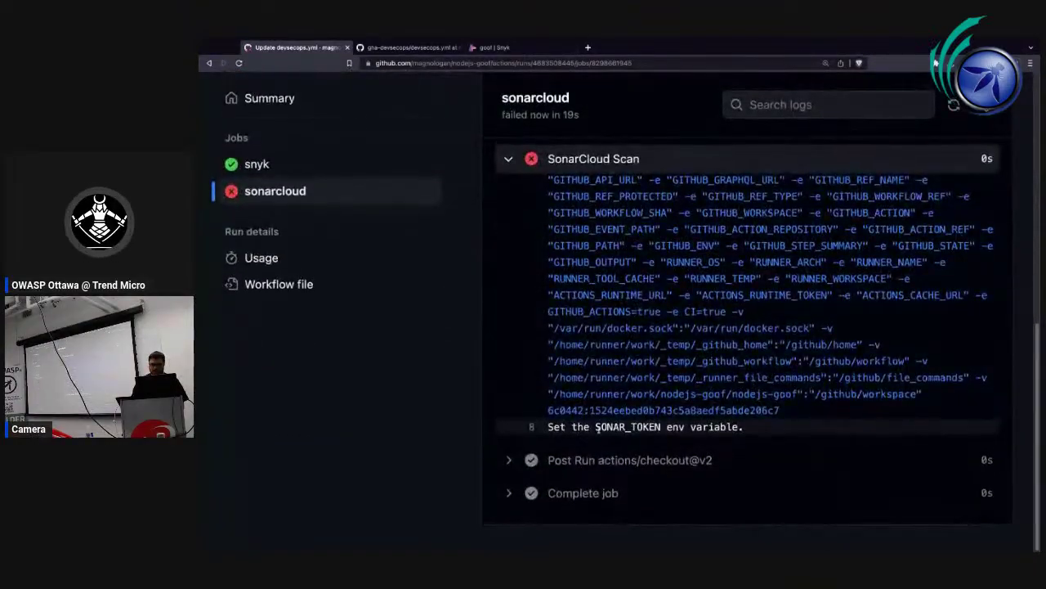
left_click_drag(551, 427, 762, 430)
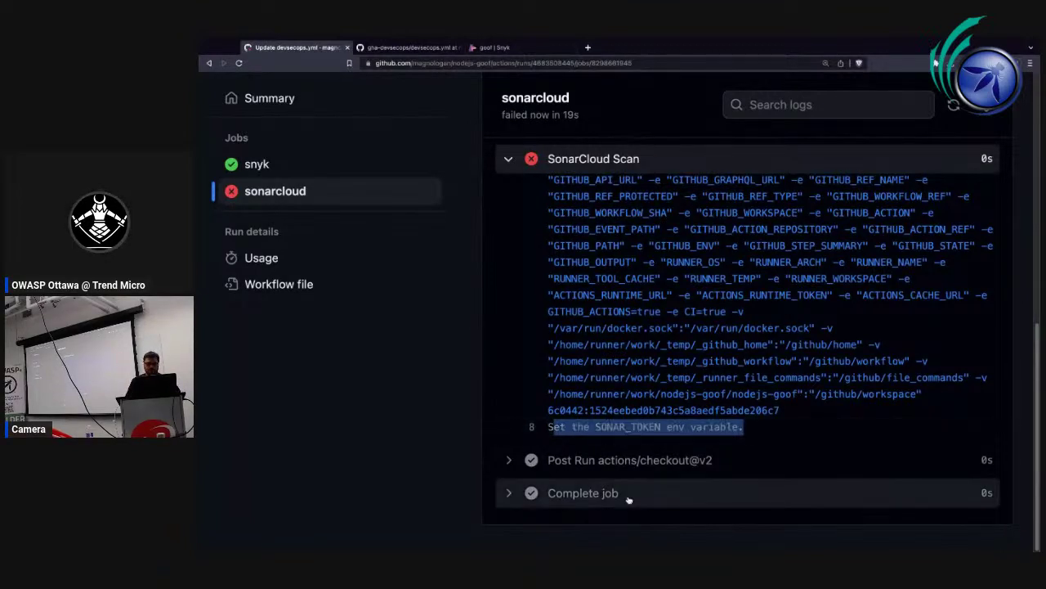
Open the SonarCloud site in a new browser tab and log in with GitHub.
key("ctrl+t")
type("sonar")
key("Return")
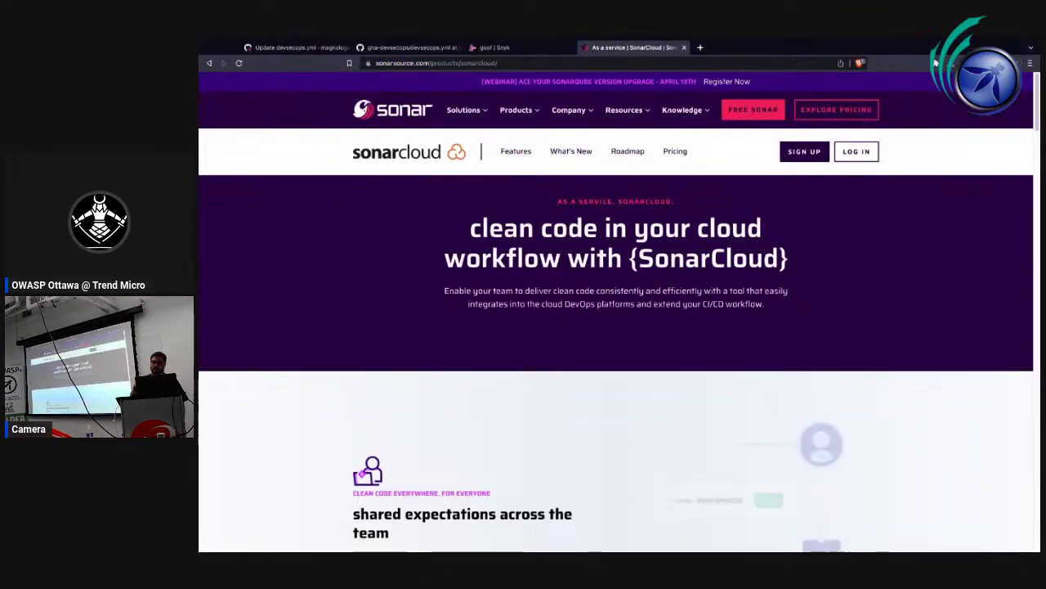
left_click(864, 154)
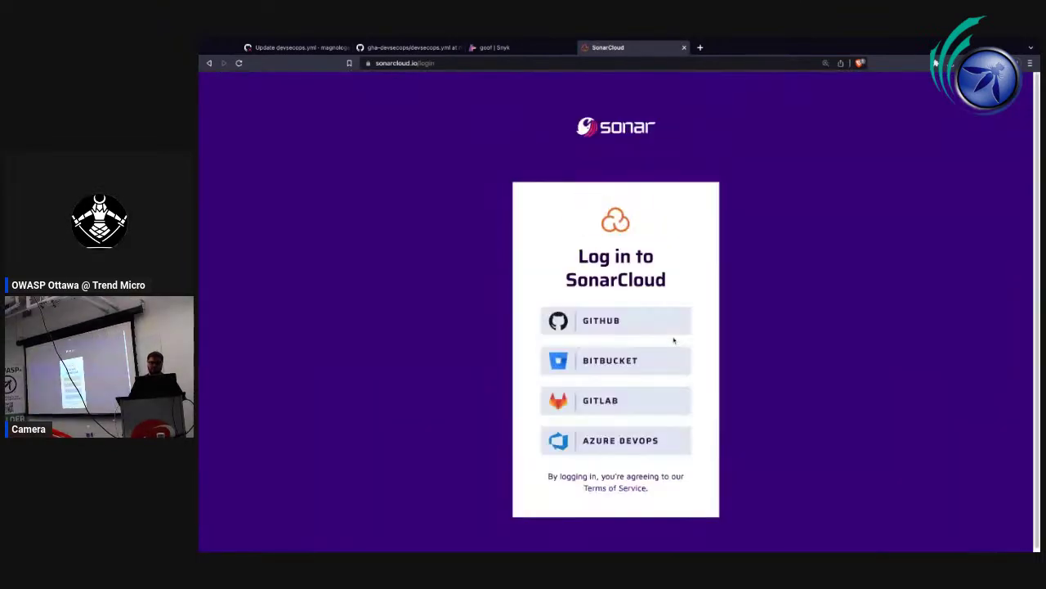
left_click(649, 320)
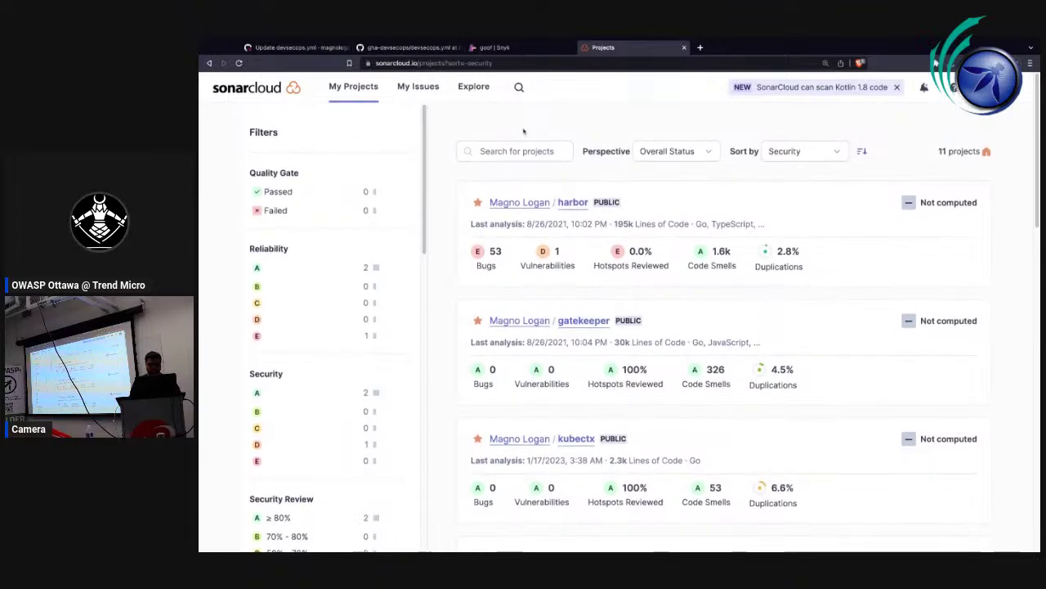
Search the SonarCloud projects for "nodejs" and open the nodejs-goof project.
scroll(610, 193, "down", 3)
scroll(610, 193, "up", 3)
left_click(534, 152)
type("nodejs")
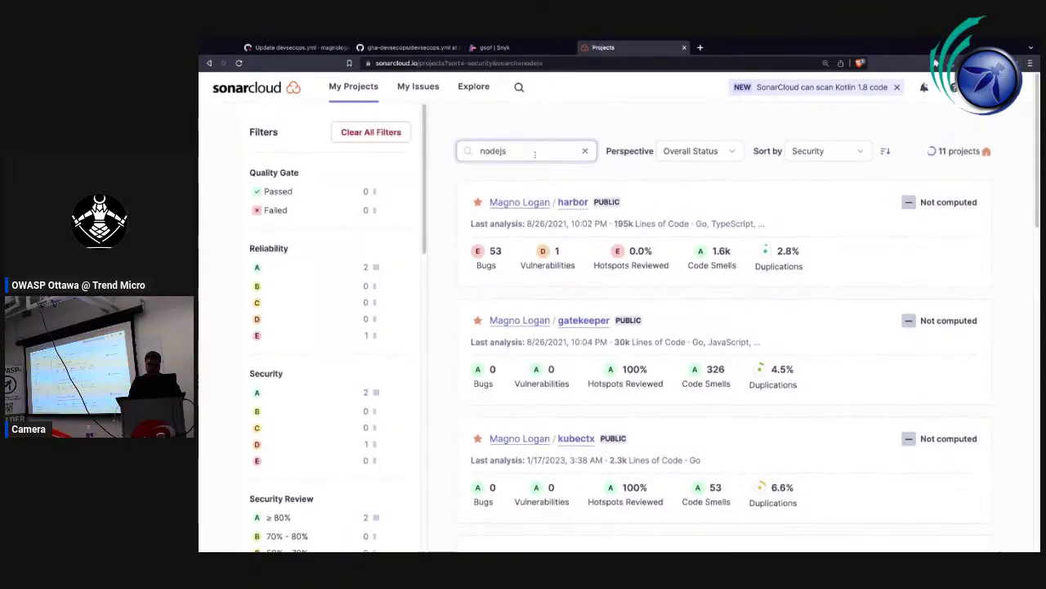
left_click(590, 204)
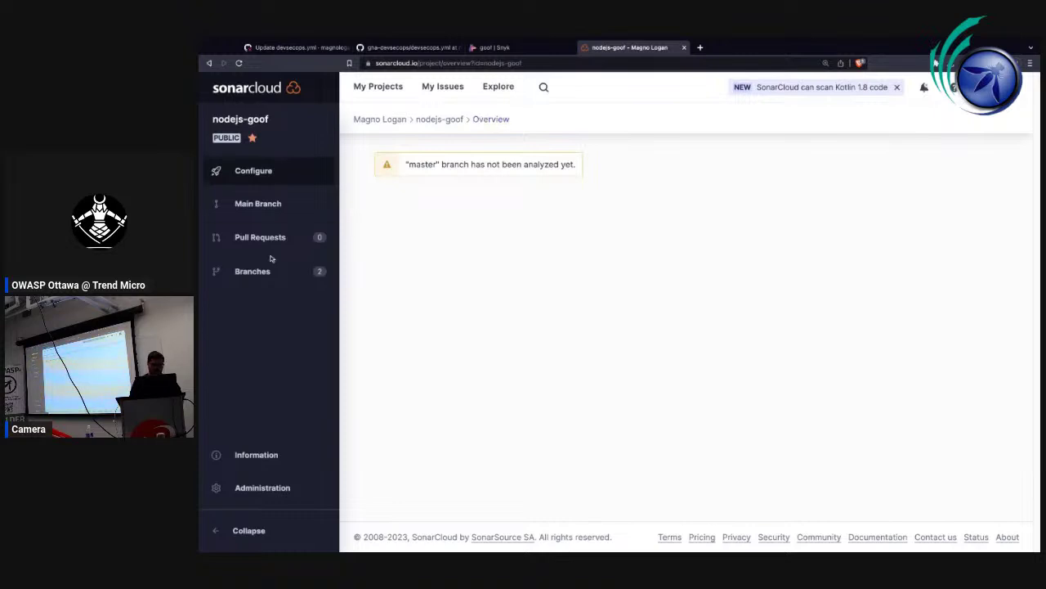
Delete the existing nodejs-goof project from SonarCloud, confirming with its project name, and dismiss the notification.
left_click(263, 488)
left_click(385, 488)
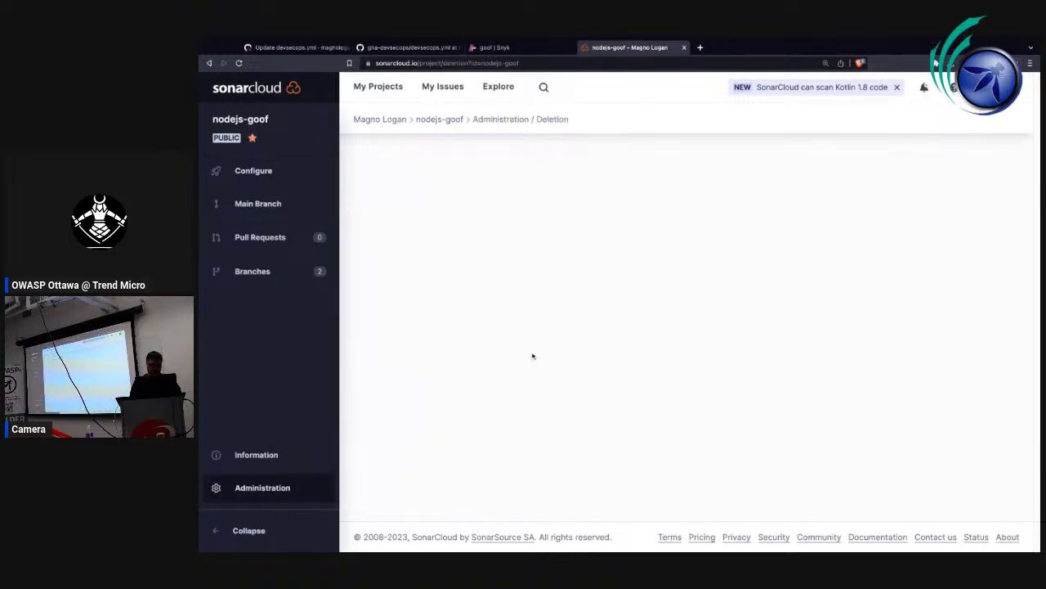
left_click(394, 231)
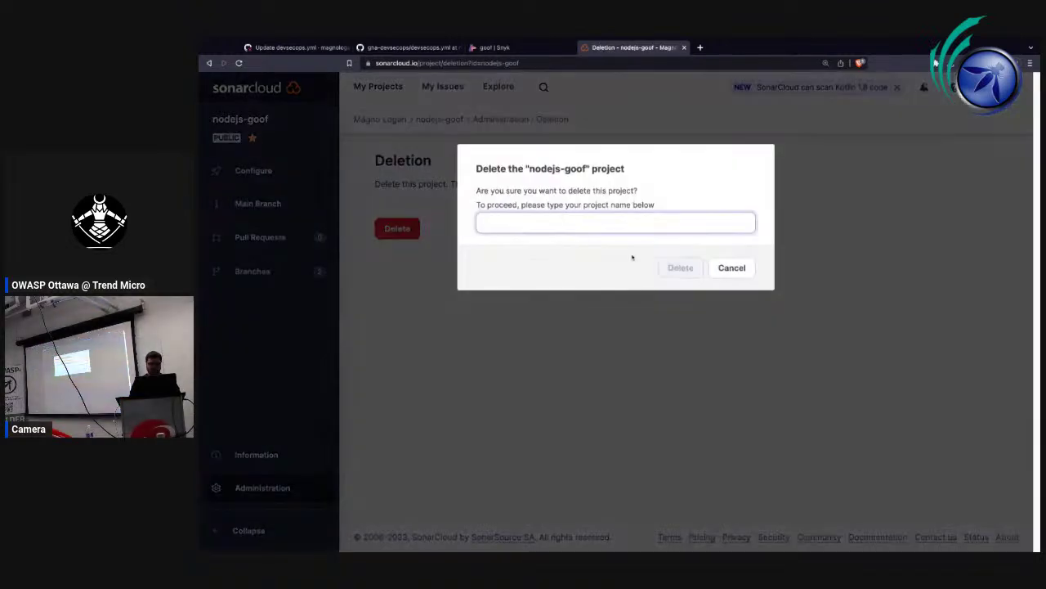
type("nodejs-goof")
left_click(679, 268)
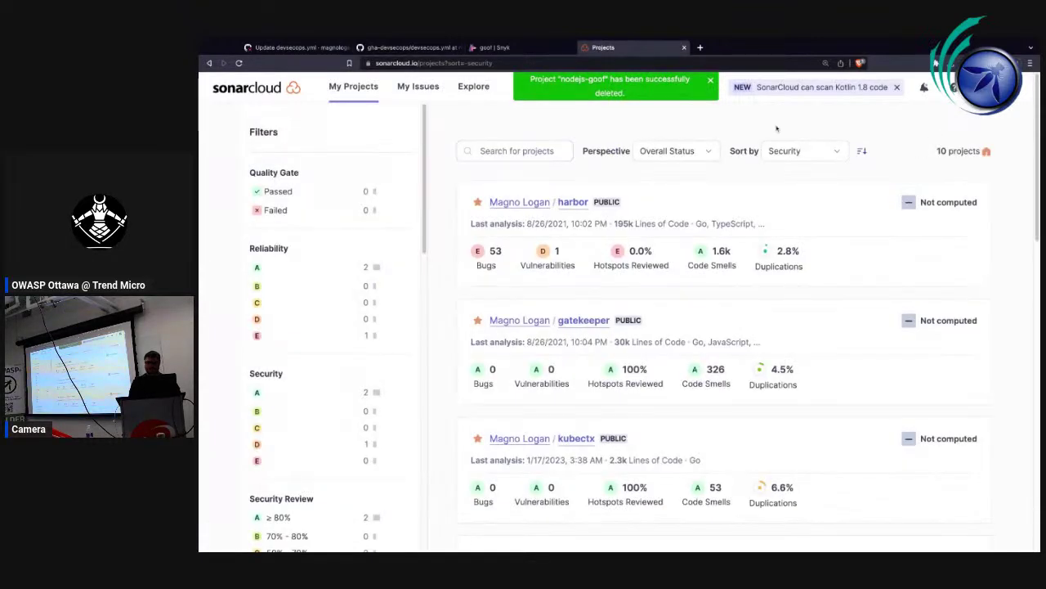
left_click(711, 80)
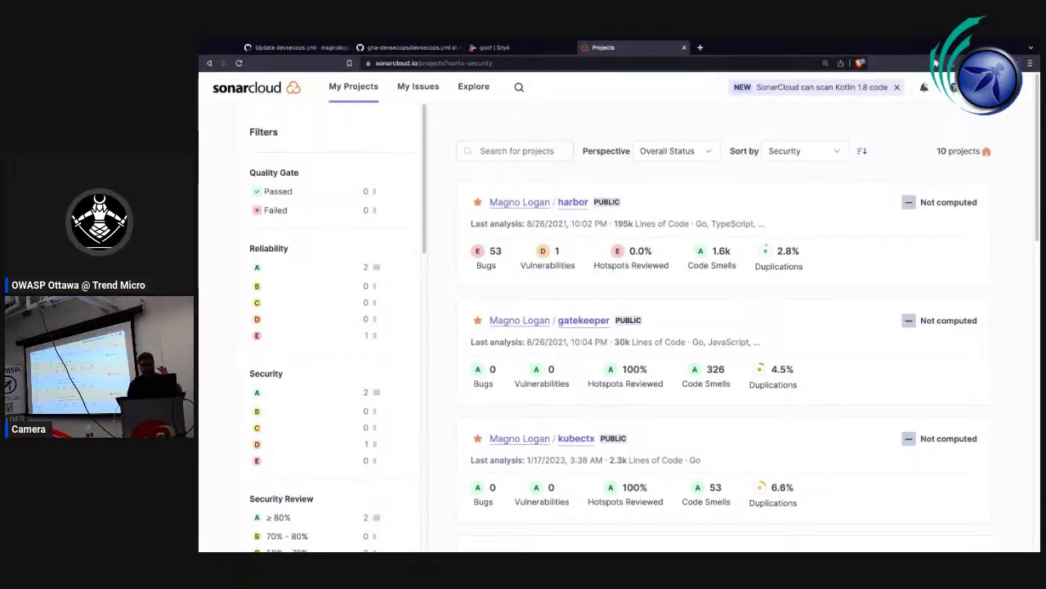
Start analyzing a new project and look through the list of repositories available for import.
left_click(985, 87)
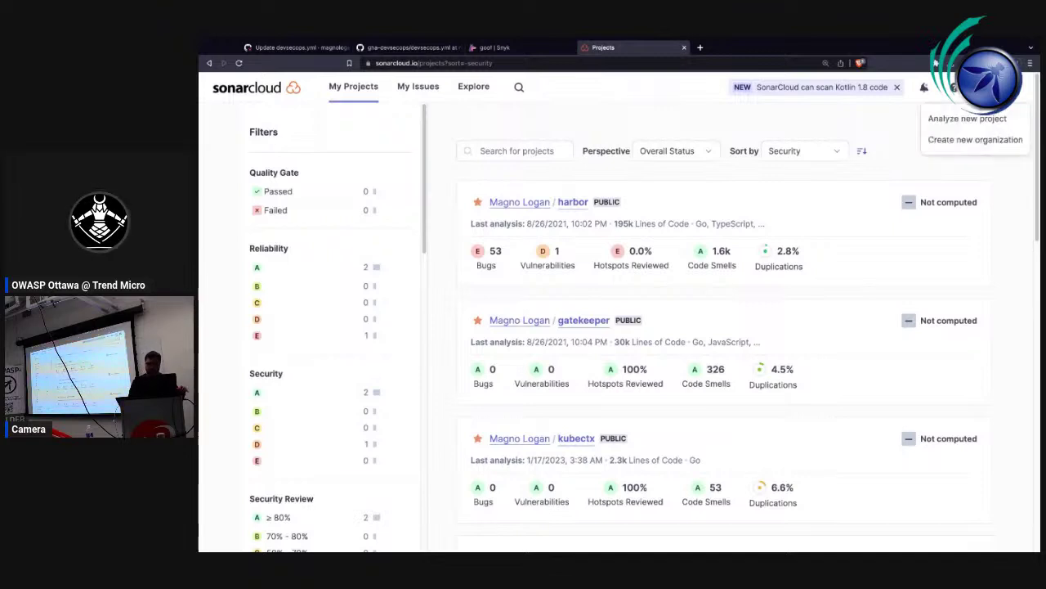
left_click(958, 120)
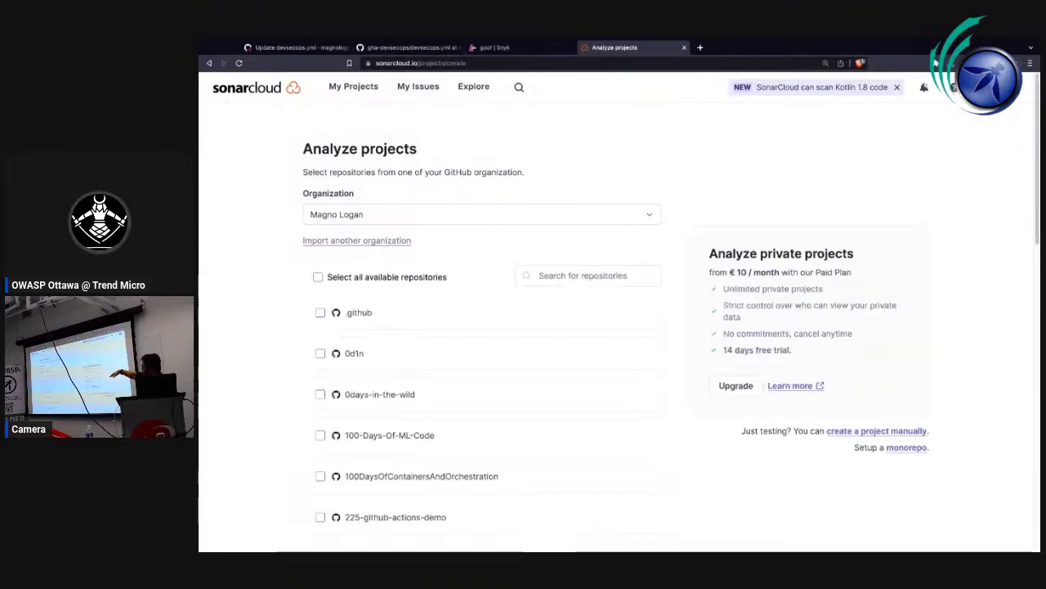
scroll(507, 283, "down", 10)
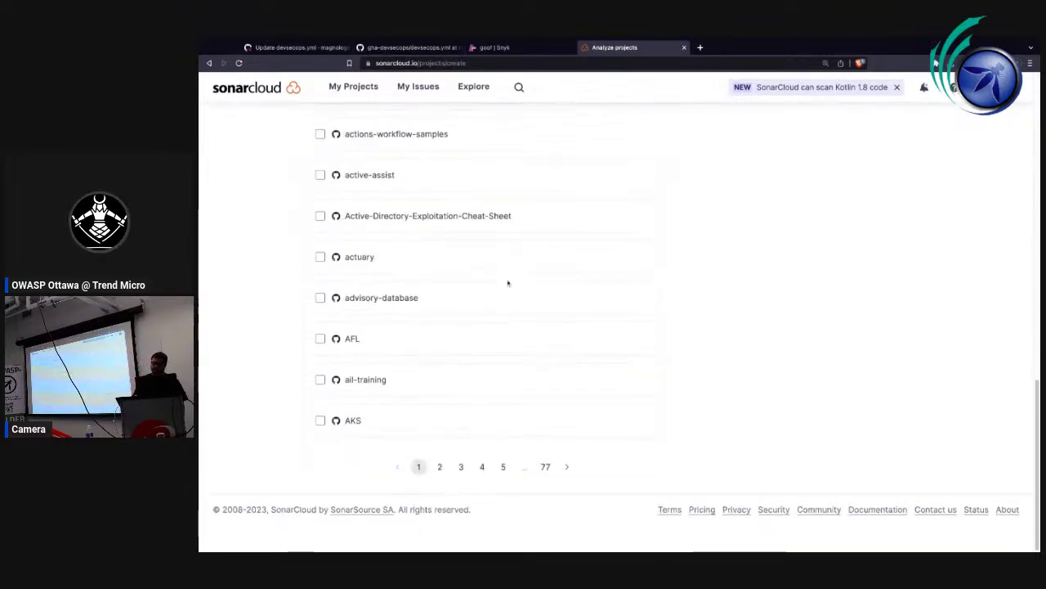
scroll(507, 283, "up", 10)
scroll(507, 327, "down", 1)
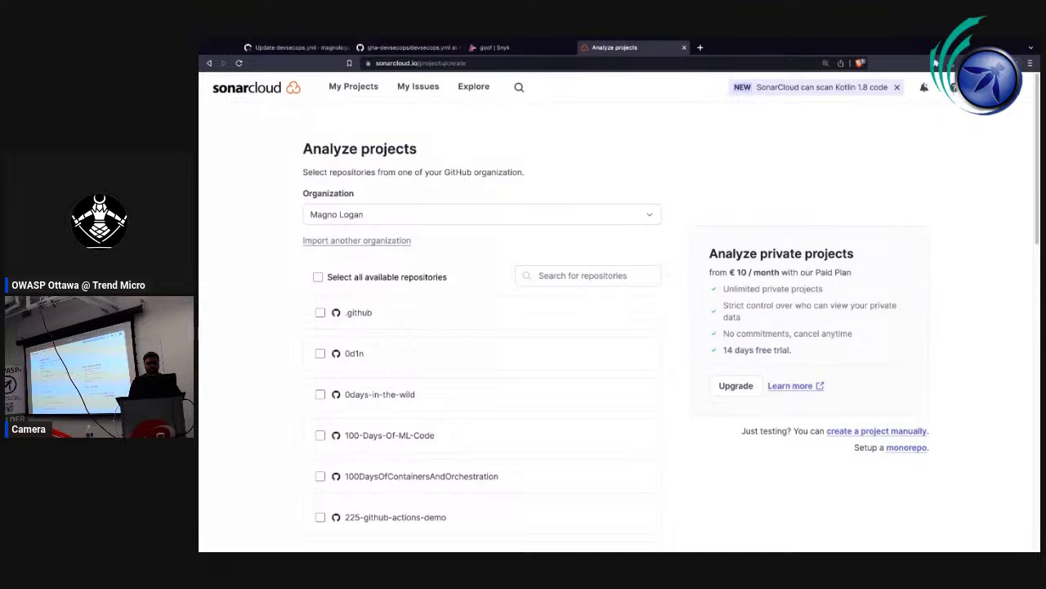
Switch to manual project creation, choose the first listed organization and set the project key to nodejs-goof.
scroll(372, 322, "down", 1)
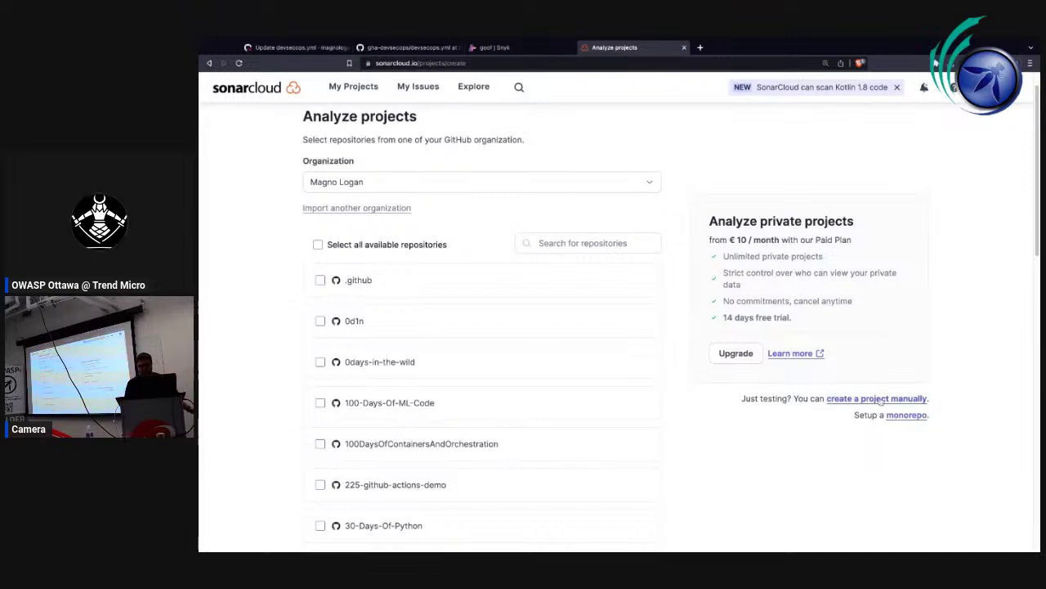
left_click(881, 398)
left_click(423, 271)
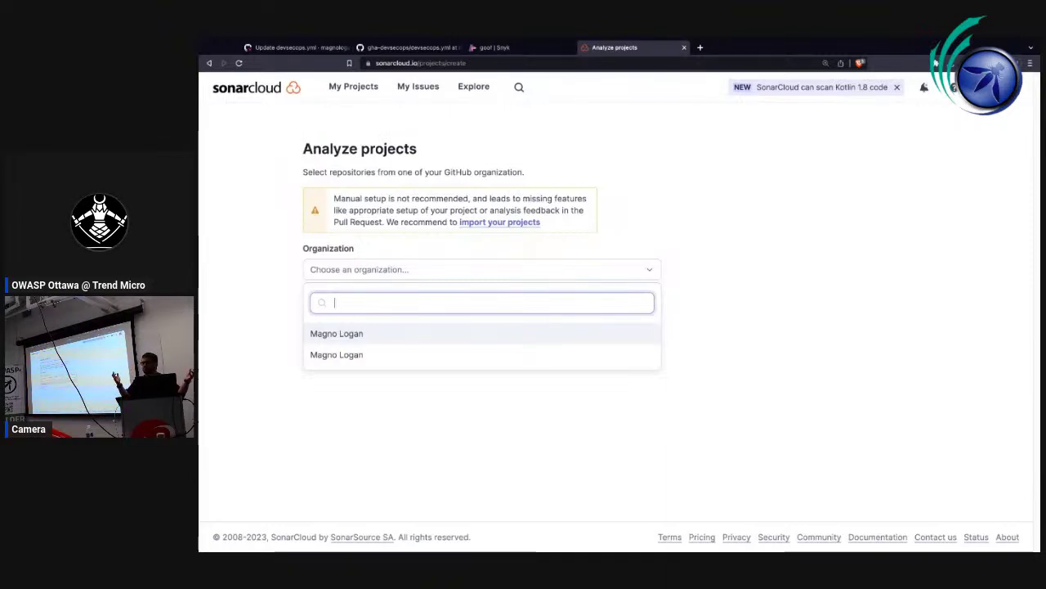
left_click(351, 333)
left_click(348, 341)
type("no")
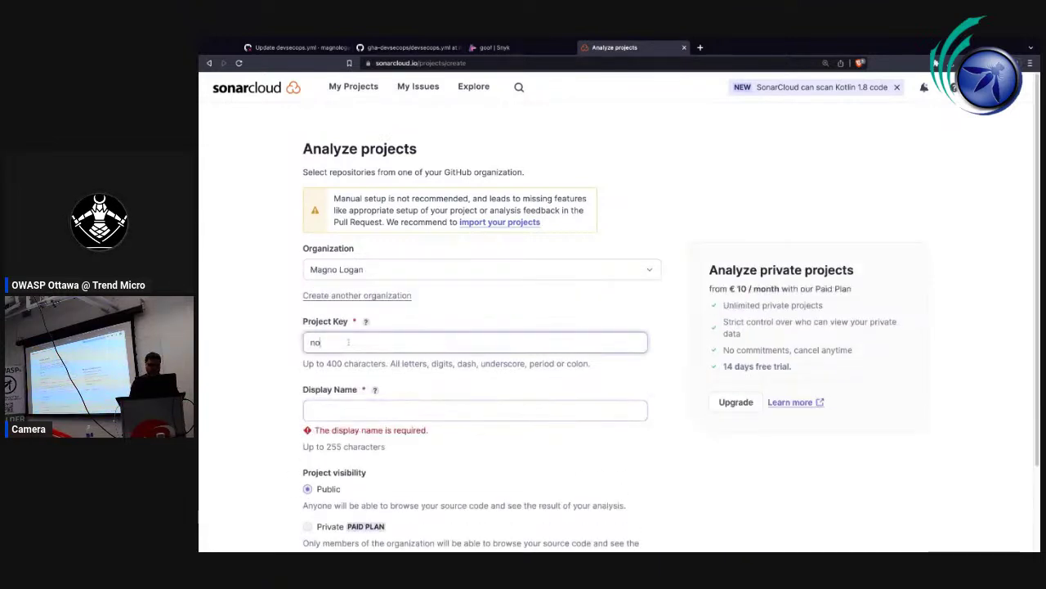
type("dejs-goof")
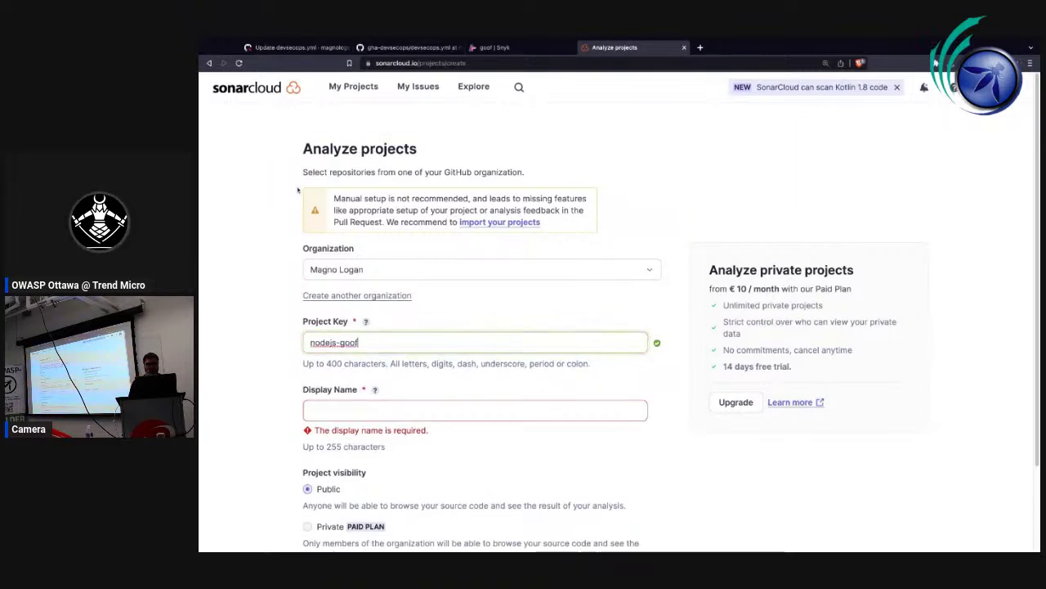
Copy the project key into the display name as nodejs-goof and set up the public project.
key("ctrl+a")
key("ctrl+c")
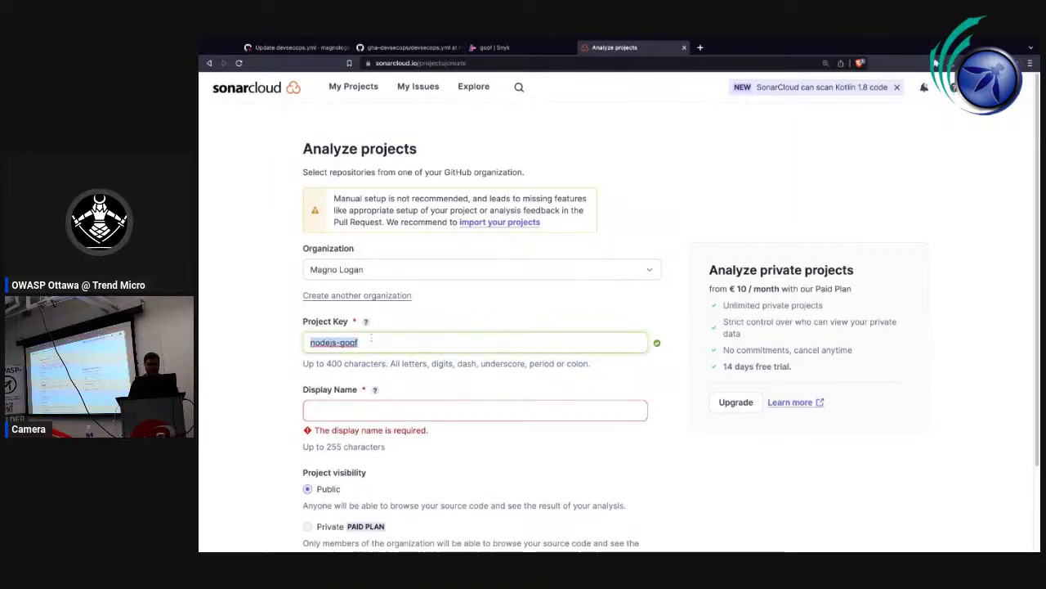
left_click(362, 417)
key("ctrl+v")
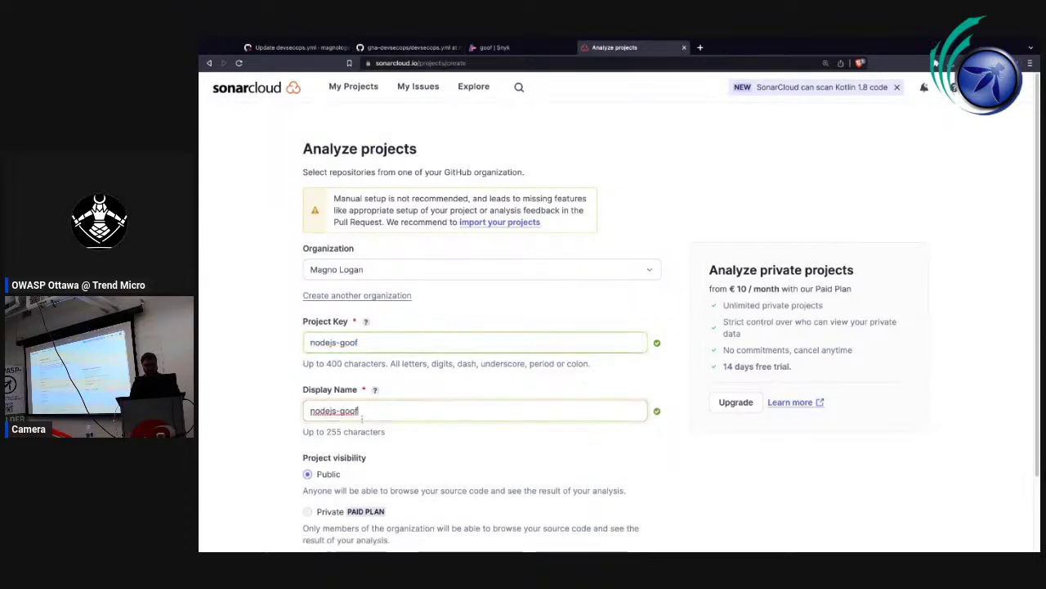
scroll(361, 417, "down", 2)
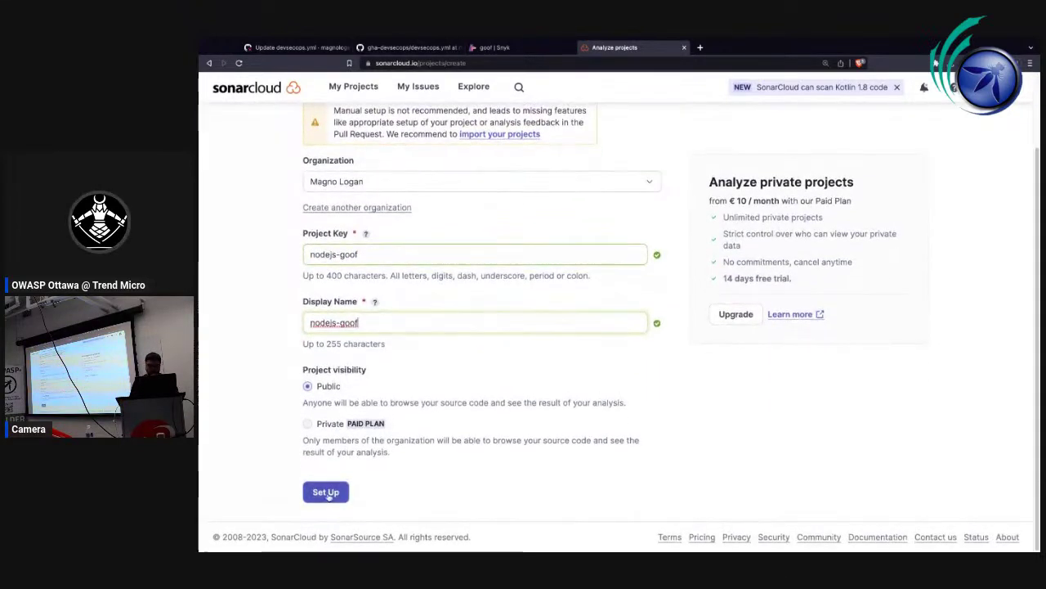
left_click(326, 493)
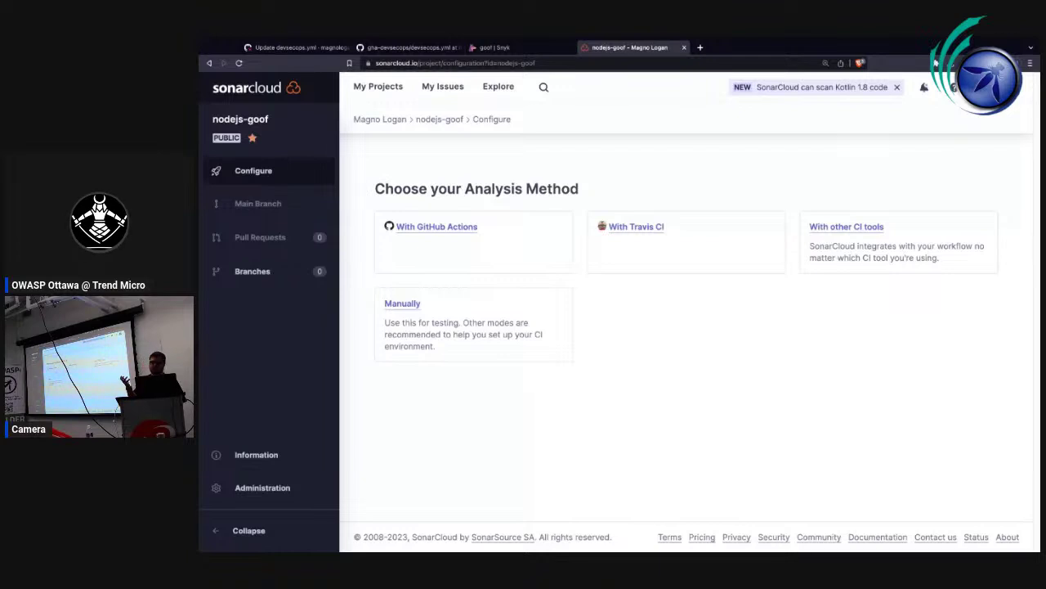
Choose GitHub Actions as the analysis method and copy the generated SONAR_TOKEN value.
left_click(466, 229)
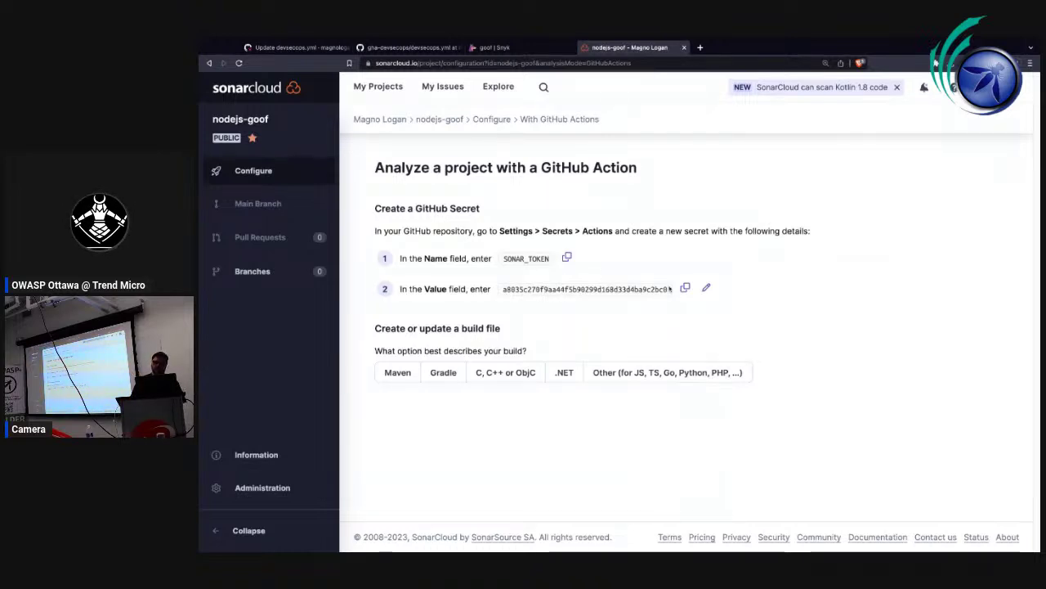
left_click(685, 288)
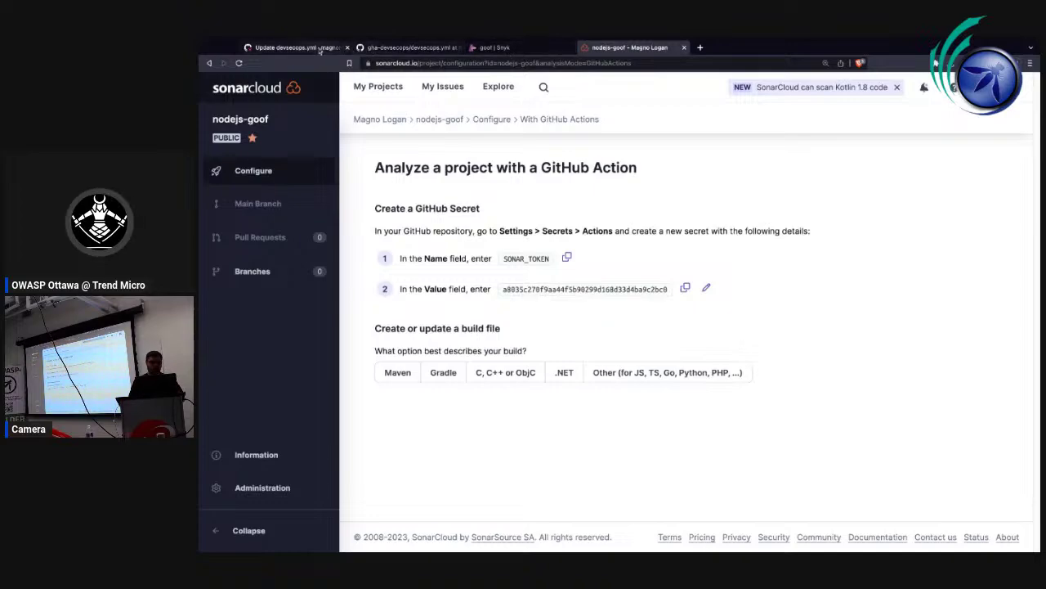
Switch to the nodejs-goof repository on GitHub and start a new Actions repository secret in its settings.
left_click(295, 47)
scroll(501, 166, "up", 10)
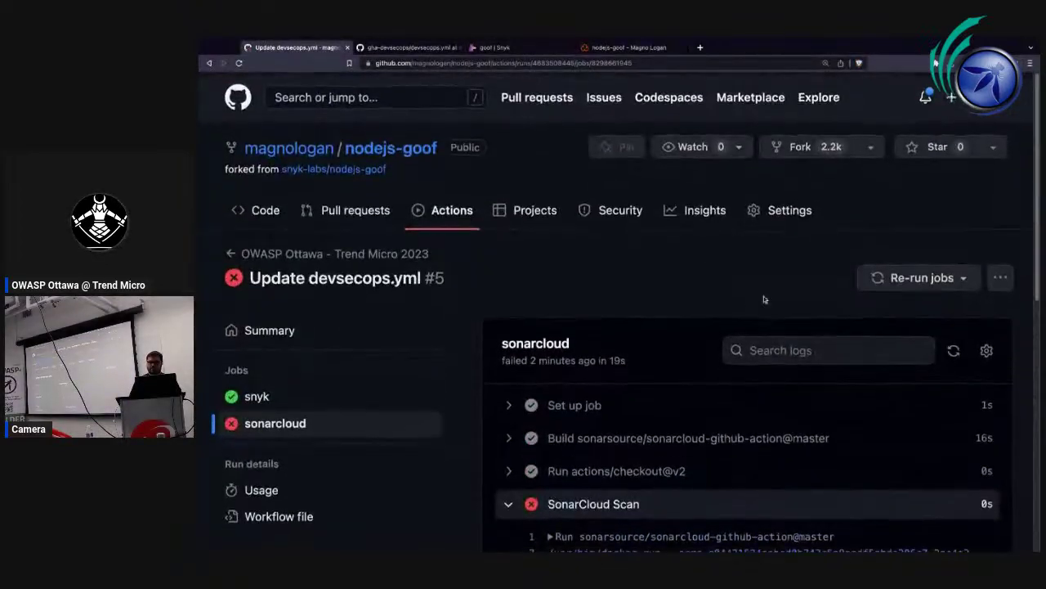
left_click(803, 214)
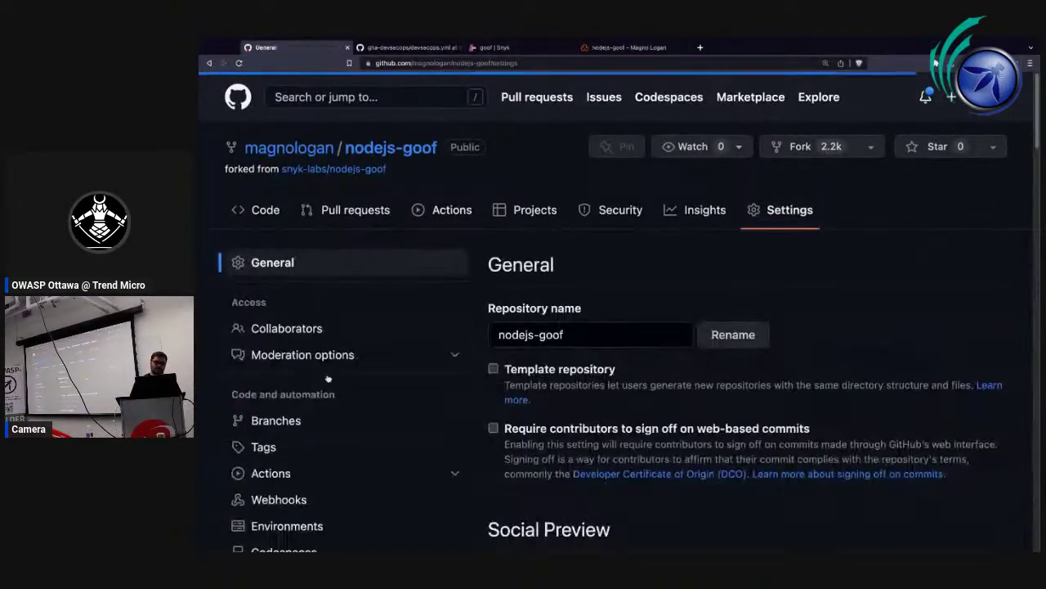
scroll(326, 374, "down", 5)
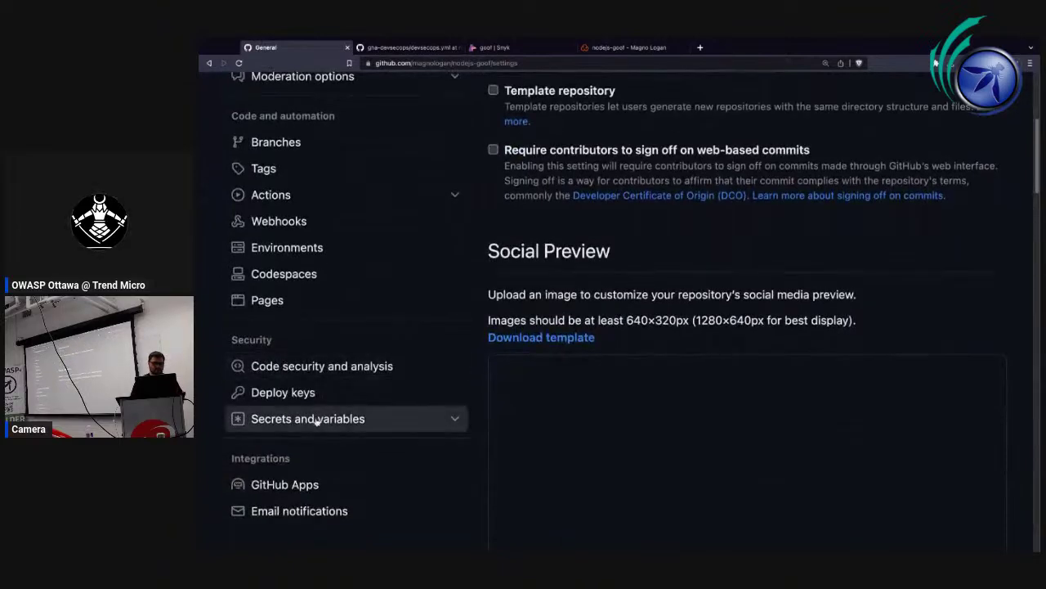
left_click(320, 419)
left_click(263, 445)
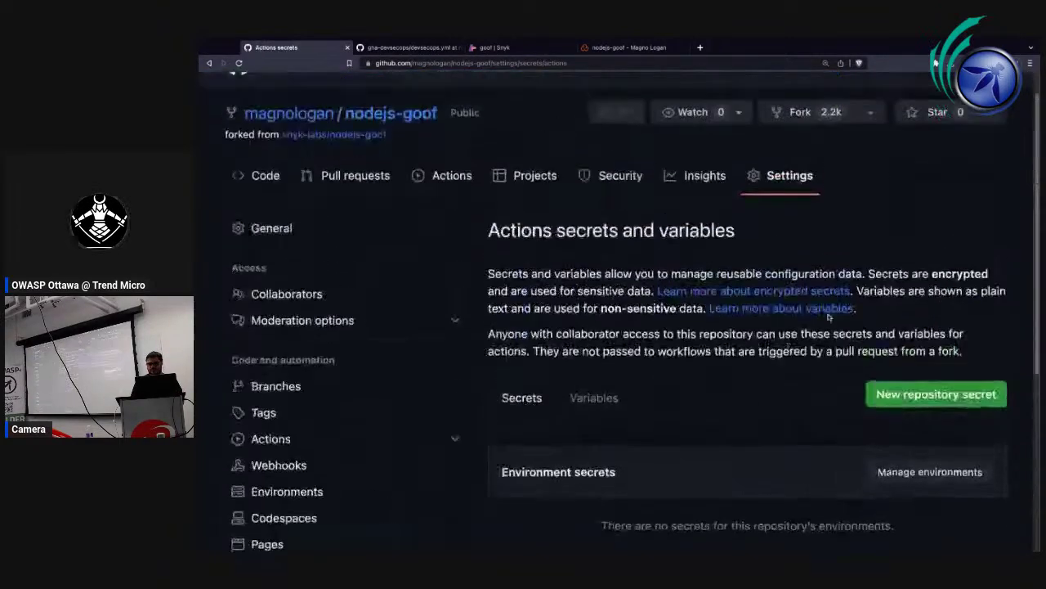
left_click(913, 440)
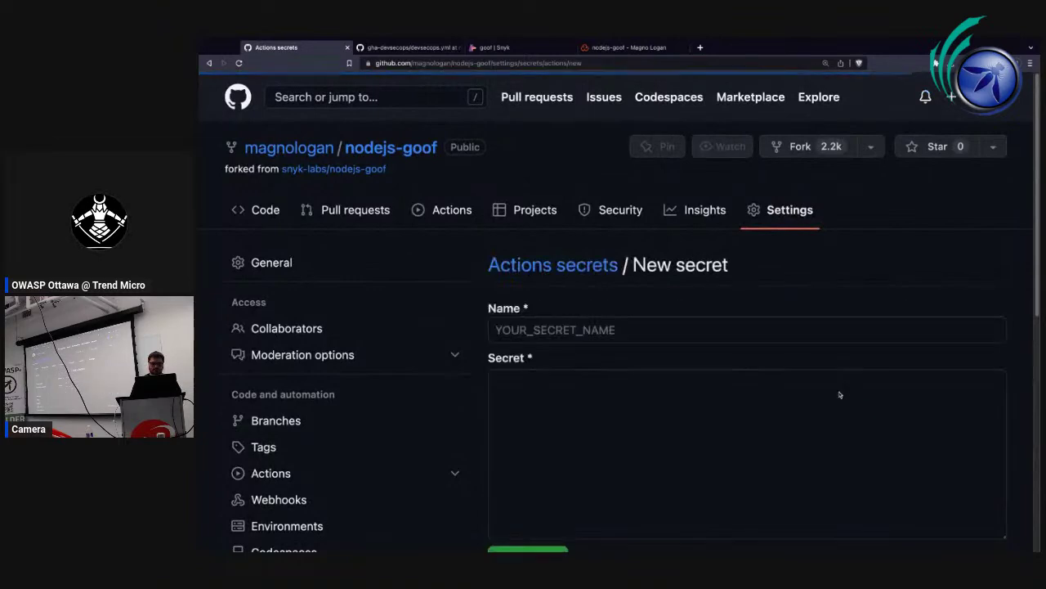
Name the repository secret SONAR_TOKEN, paste the copied SonarCloud token as its value and add it.
left_click(692, 328)
type("SON")
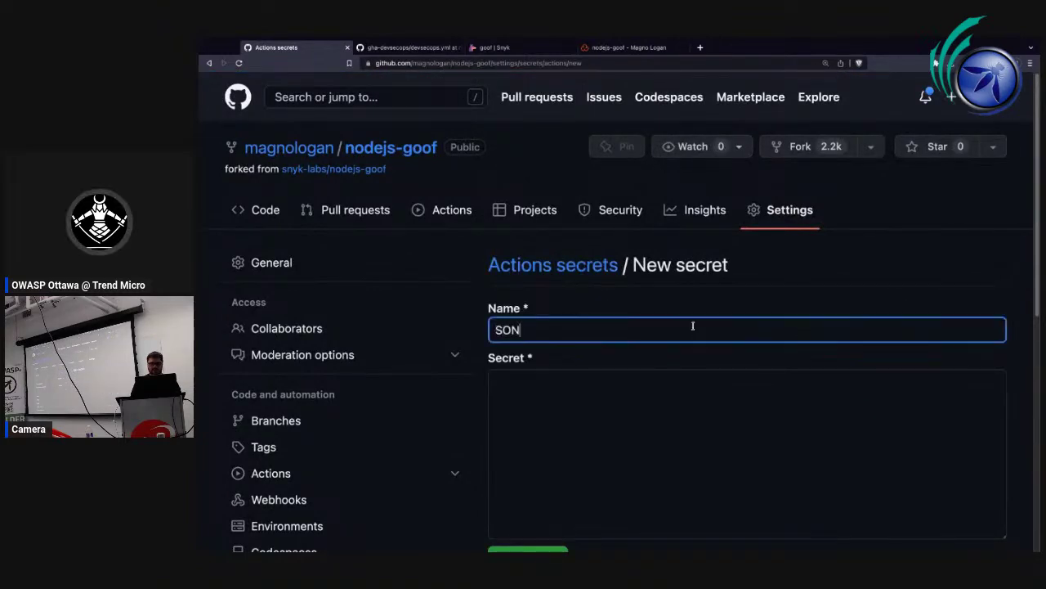
type("AR-TOKE")
key("BackSpace")
key("BackSpace")
key("BackSpace")
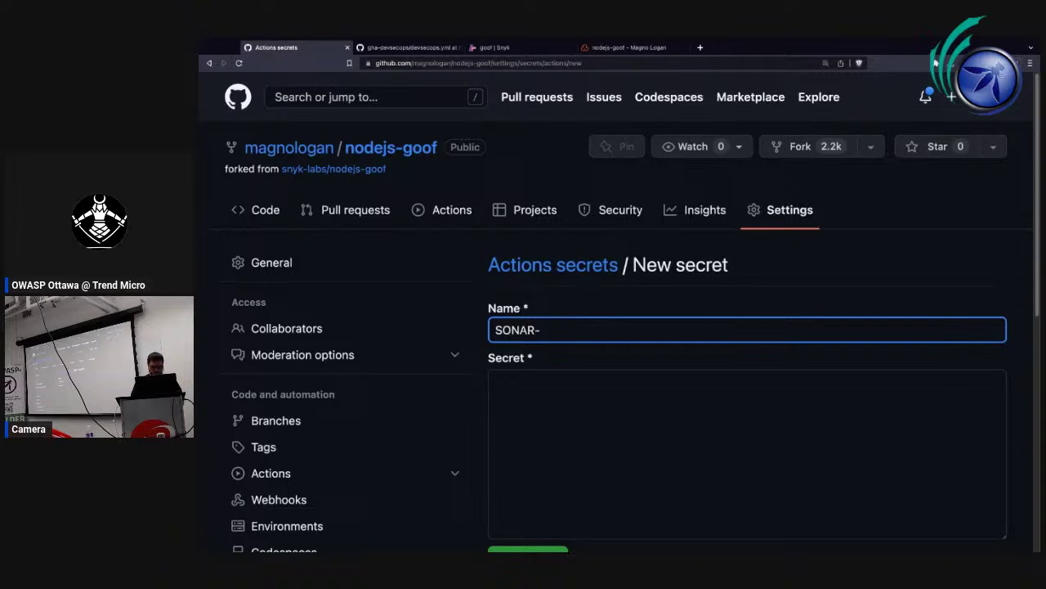
type("TOKEN")
left_click(661, 420)
key("ctrl+v")
scroll(549, 429, "down", 2)
left_click(528, 471)
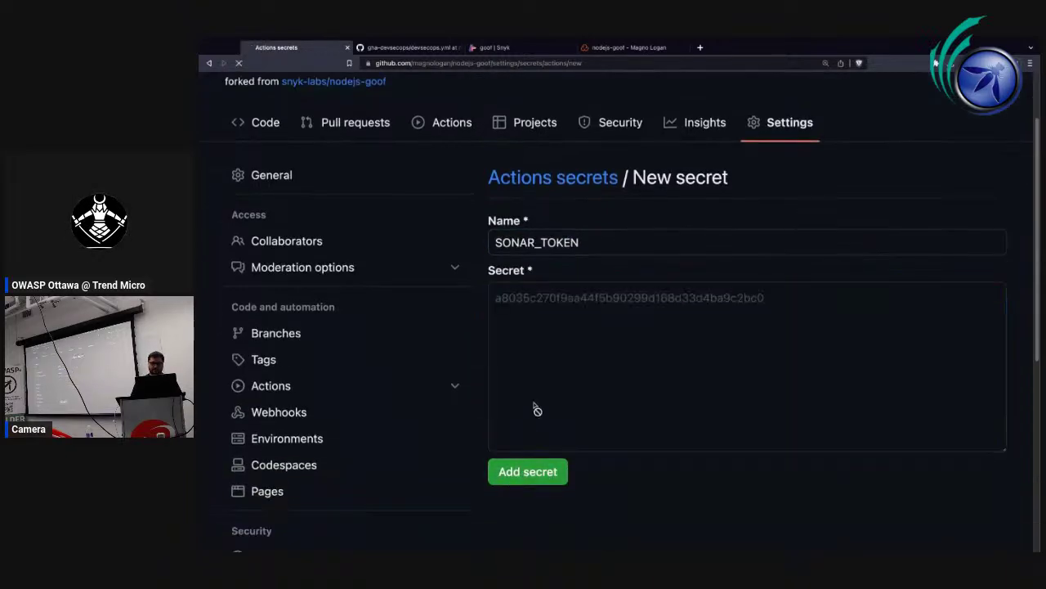
scroll(537, 410, "down", 5)
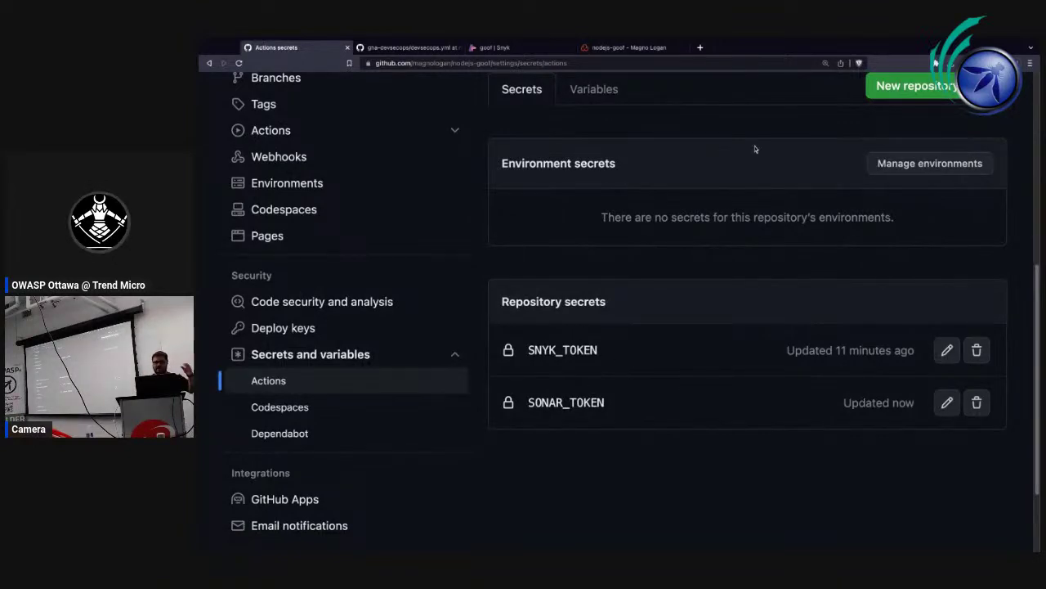
Review the SonarCloud secret instructions and the SNYK_TOKEN update form, then return to the Actions secrets list.
left_click(629, 47)
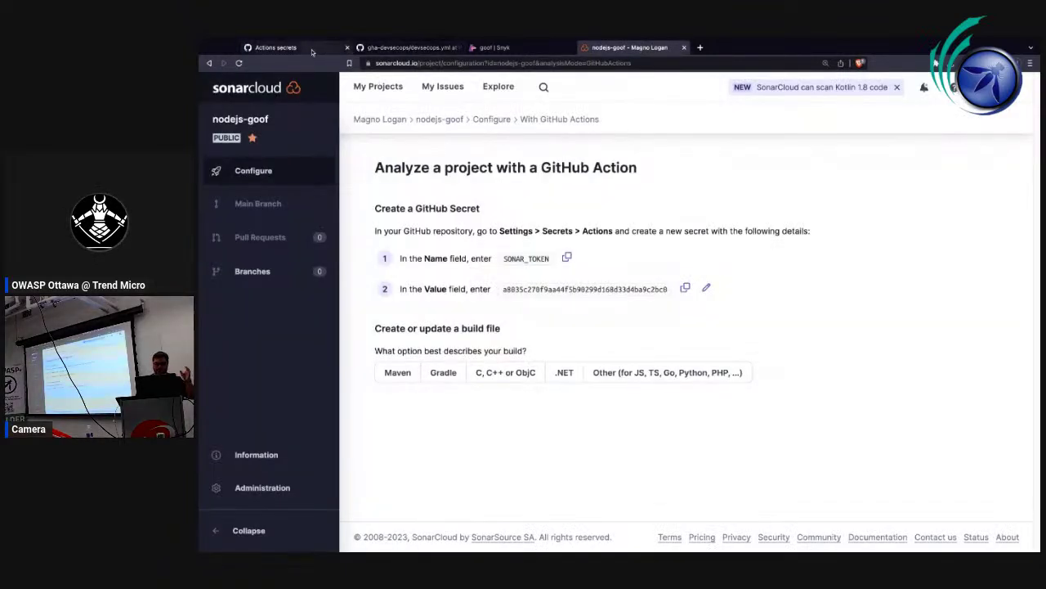
left_click(275, 47)
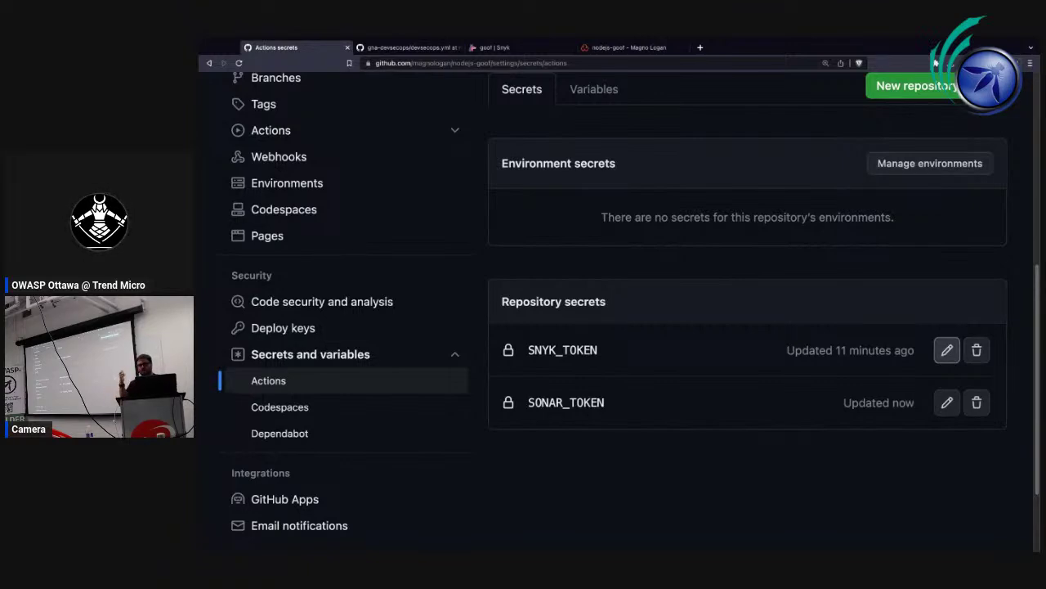
left_click(947, 350)
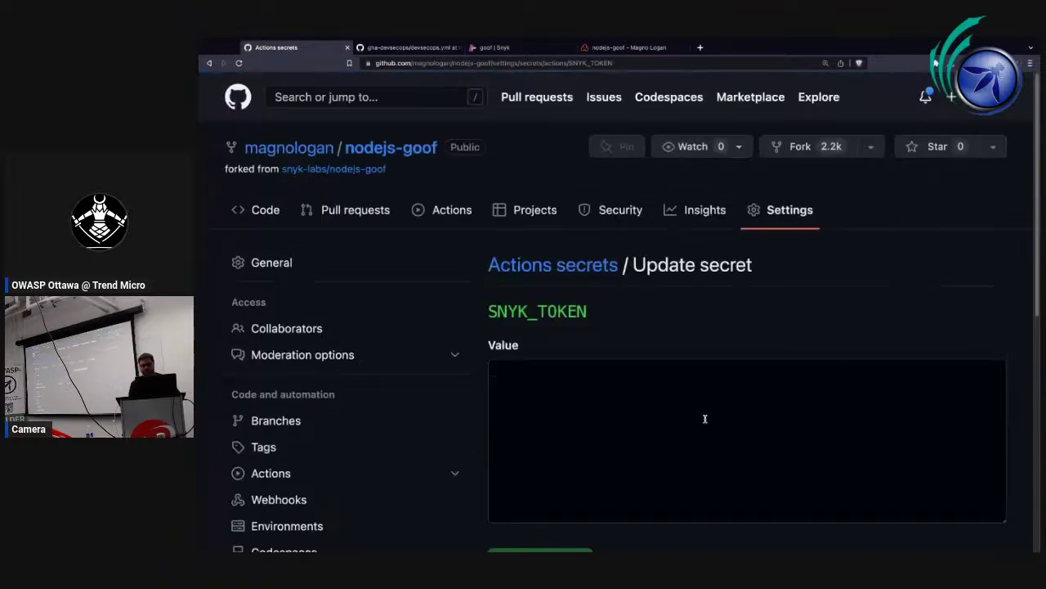
scroll(693, 392, "down", 1)
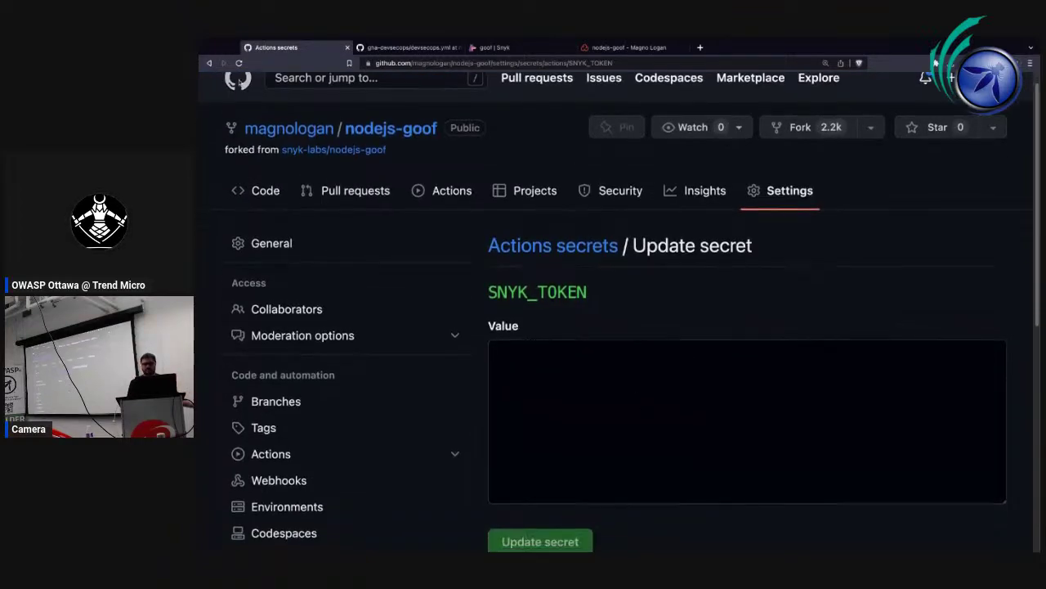
left_click(209, 63)
scroll(611, 299, "up", 3)
scroll(610, 299, "down", 1)
scroll(613, 299, "up", 5)
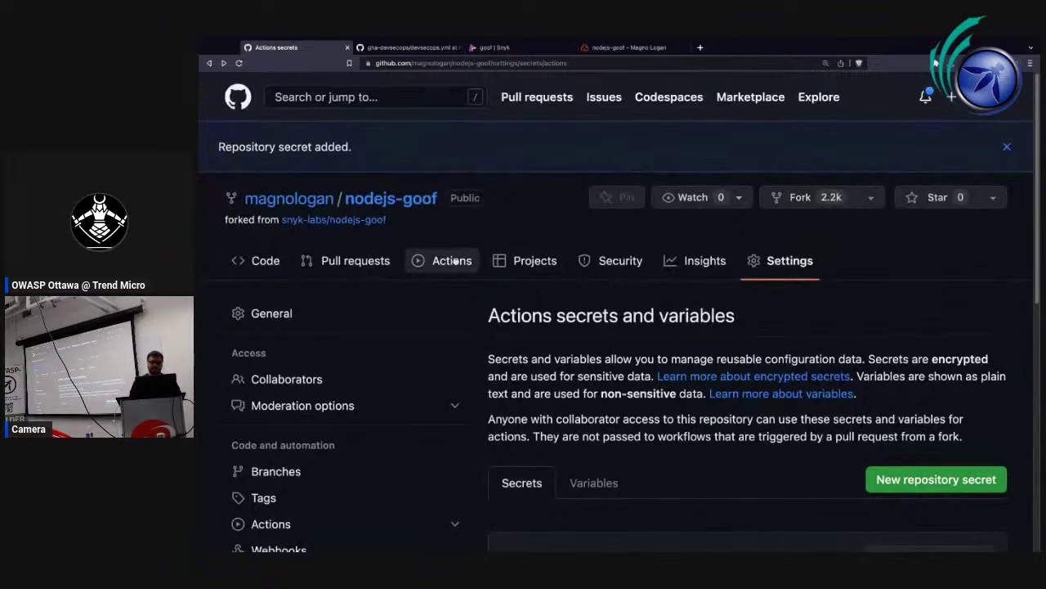
Open devsecops.yml from the repository's .github/workflows folder for editing.
left_click(272, 260)
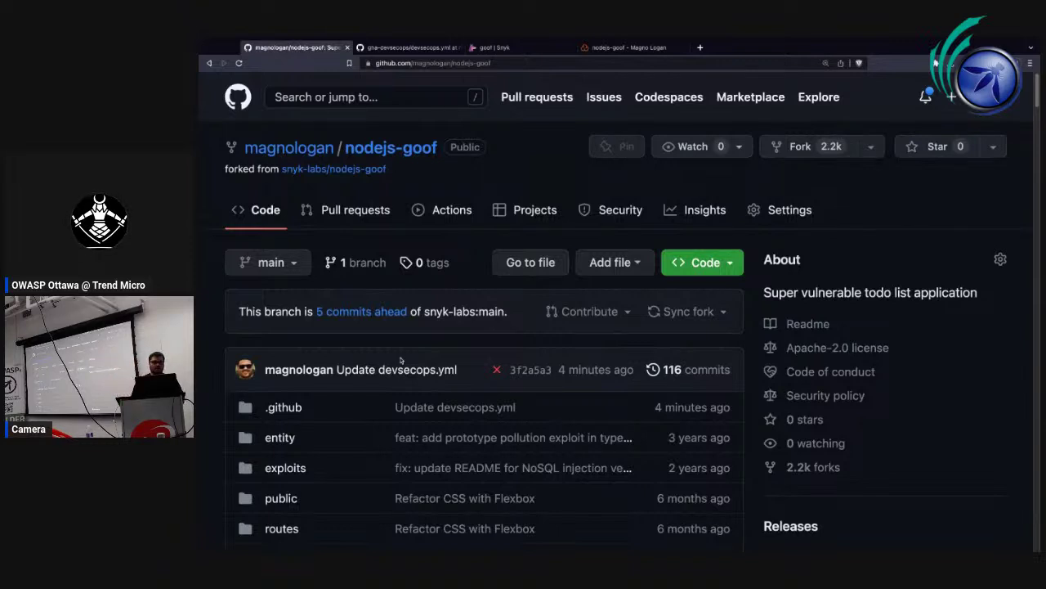
left_click(284, 407)
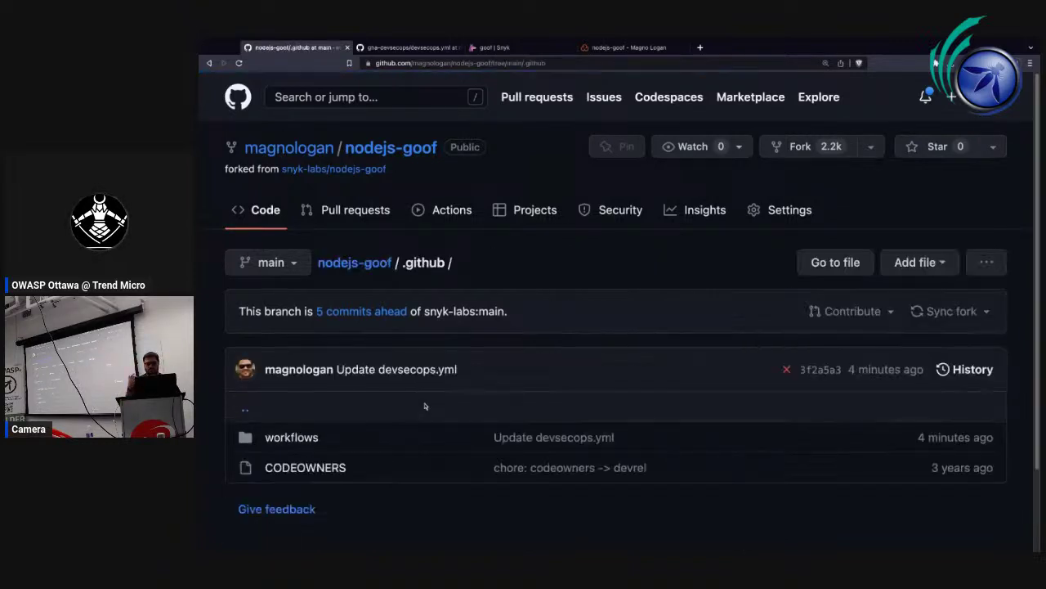
left_click(278, 438)
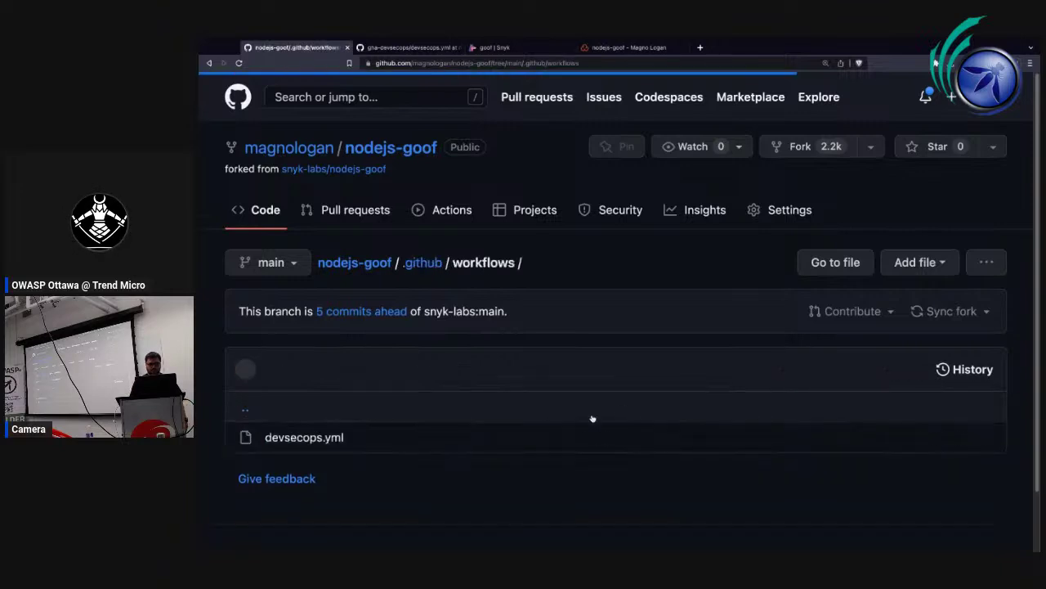
left_click(341, 438)
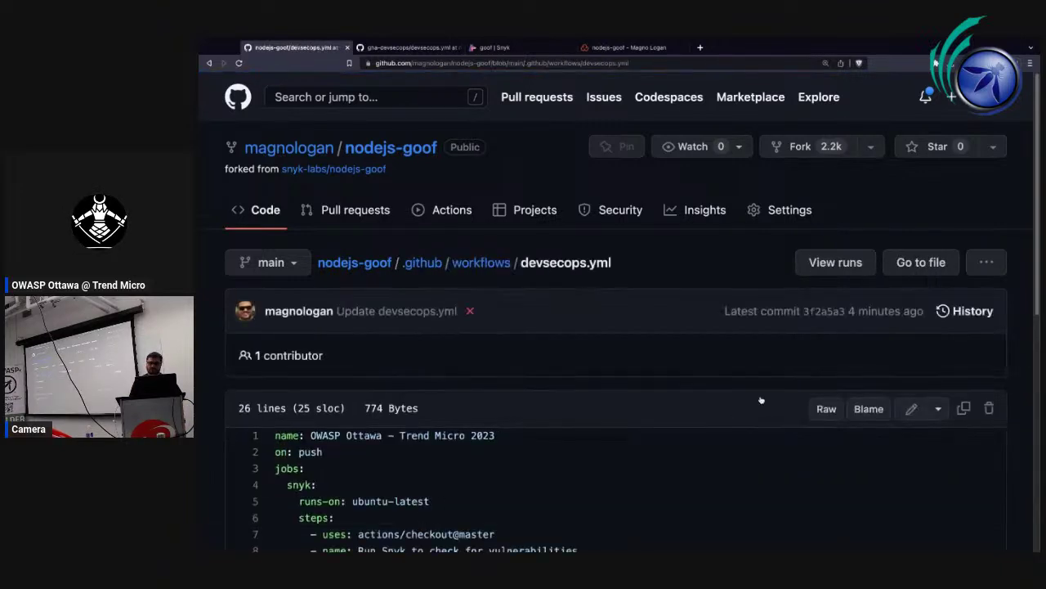
scroll(894, 412, "down", 1)
left_click(912, 369)
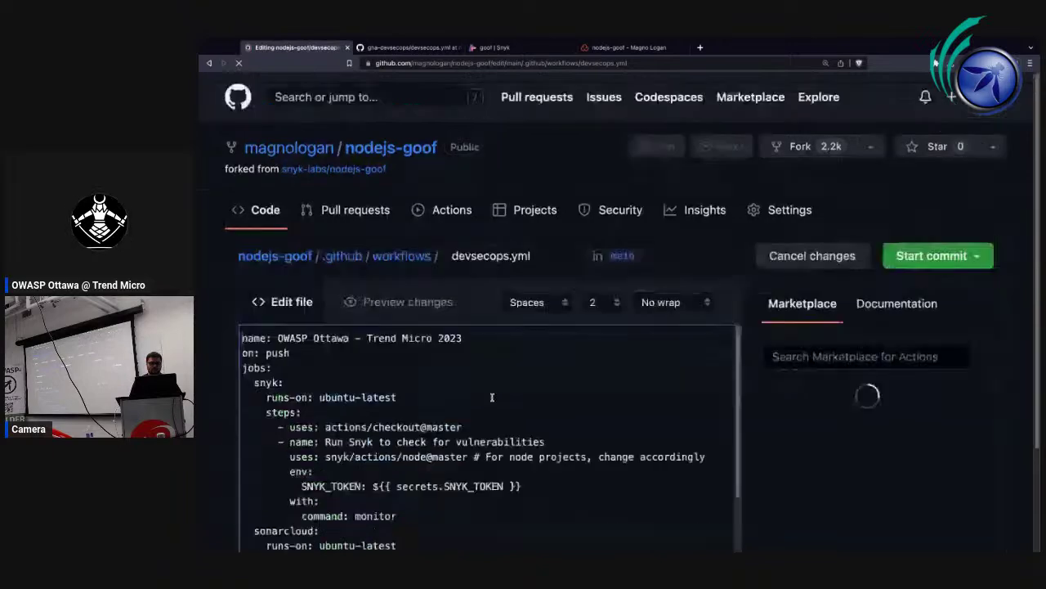
Add "needs: snyk" above runs-on in the sonarcloud job and commit the change to devsecops.yml.
scroll(425, 389, "down", 3)
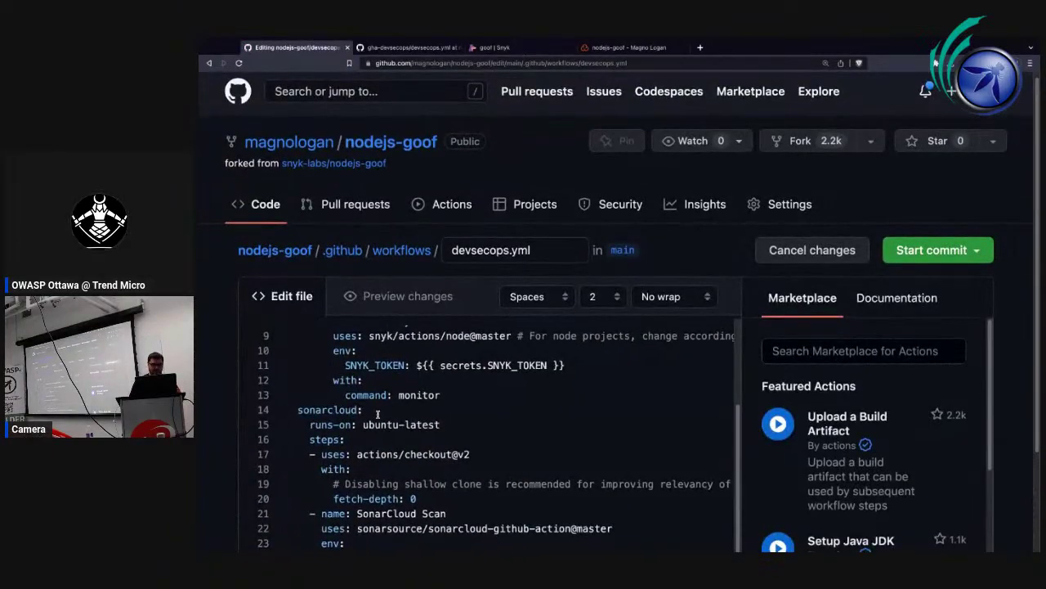
key("Return")
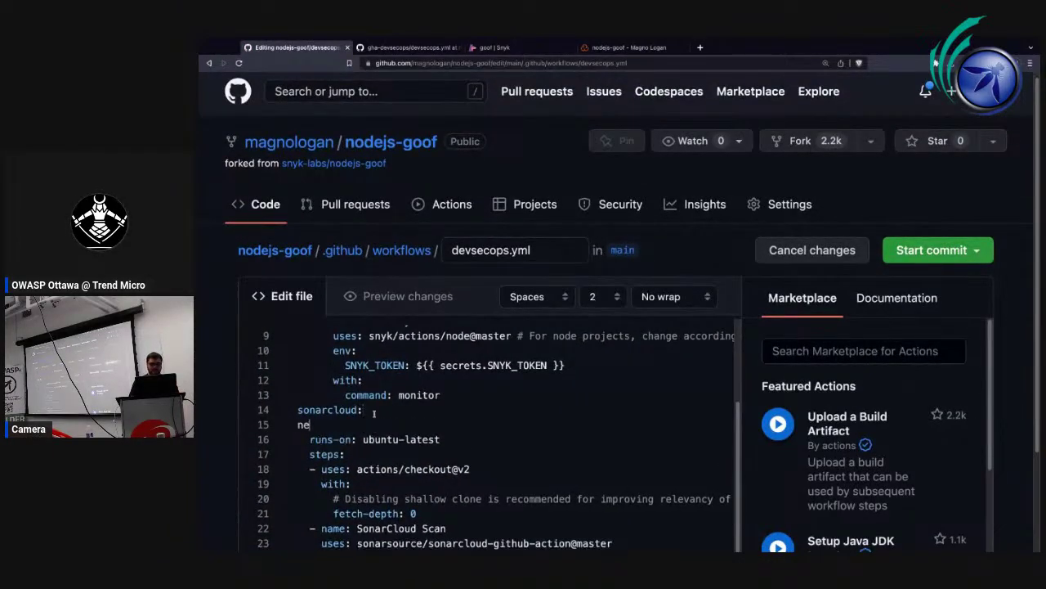
type("needs:")
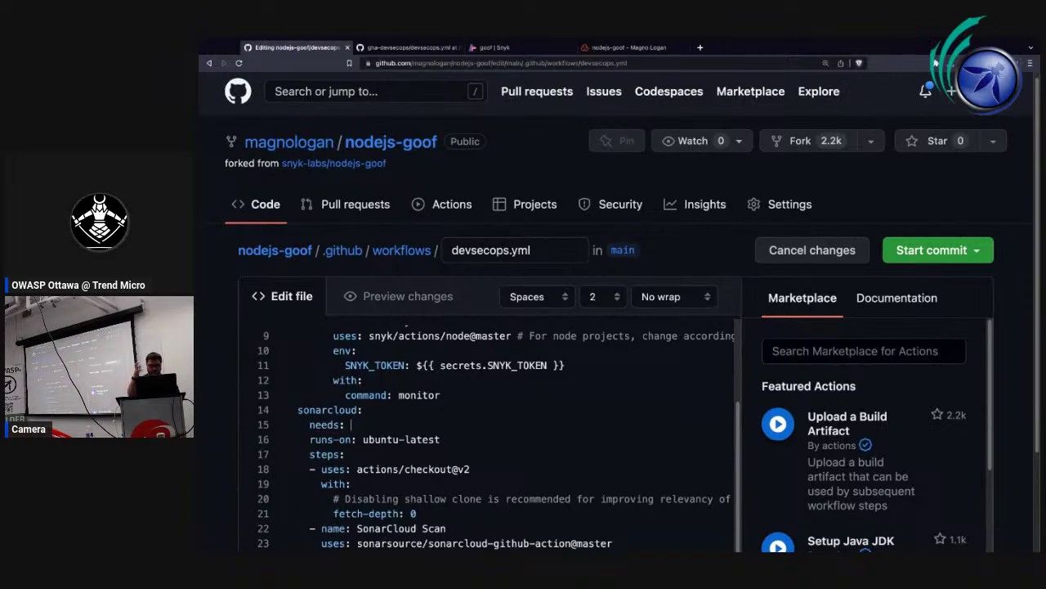
type(" snyk")
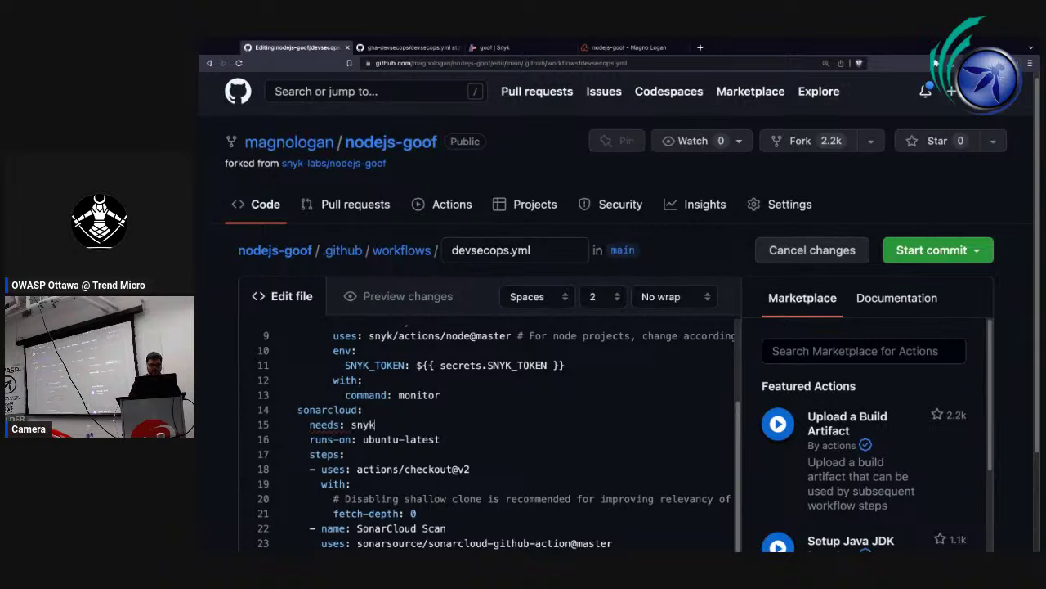
scroll(382, 393, "up", 3)
scroll(382, 393, "down", 3)
scroll(400, 394, "up", 1)
scroll(426, 395, "down", 2)
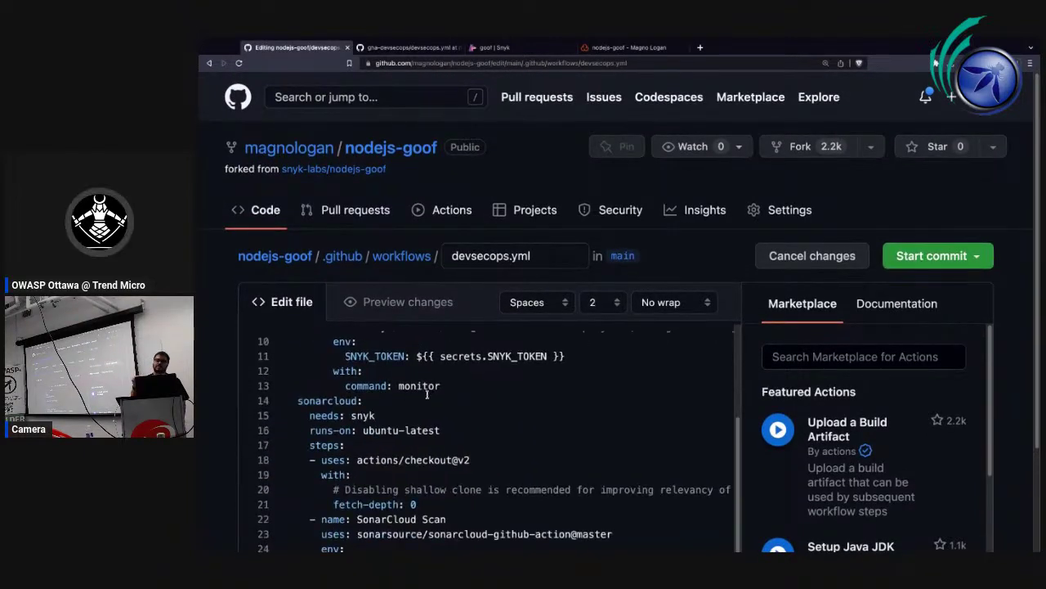
left_click(900, 255)
left_click(730, 544)
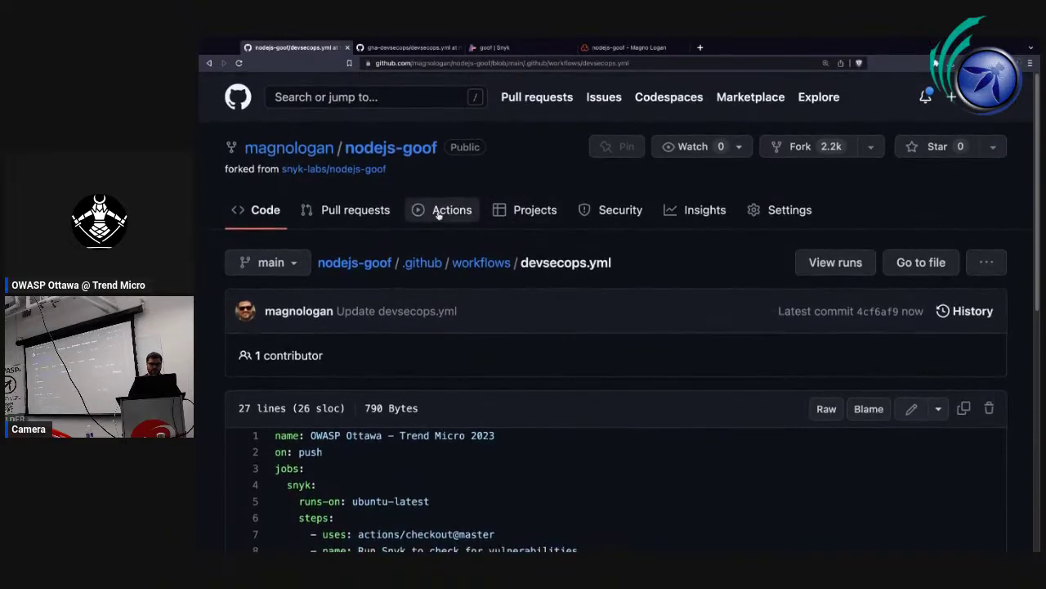
Open the newest "Update devsecops.yml" workflow run and examine its snyk and sonarcloud job graph.
left_click(527, 372)
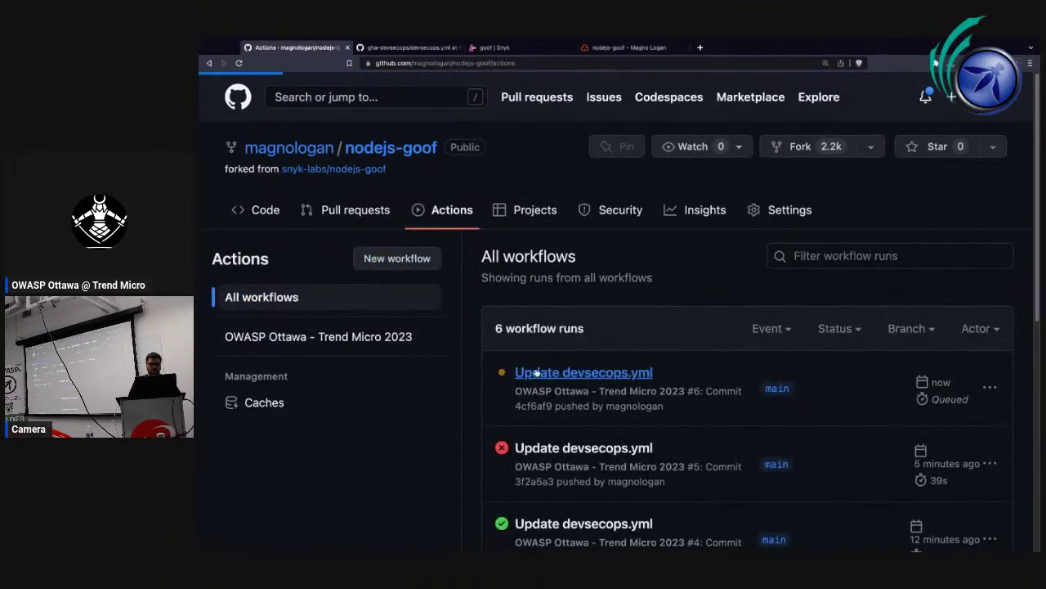
scroll(537, 372, "down", 3)
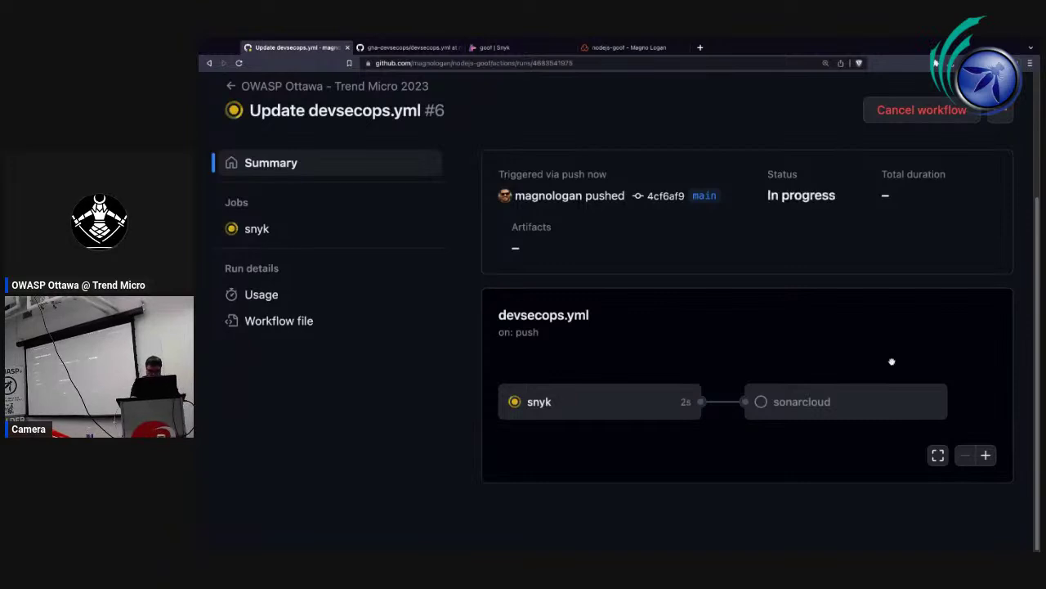
key("ctrl+plus")
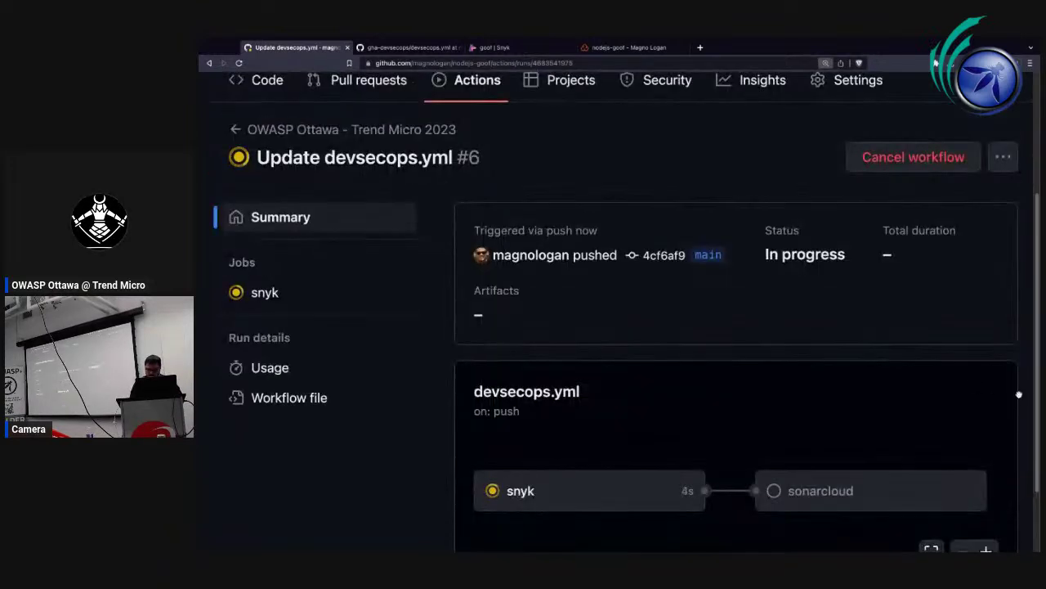
scroll(875, 427, "down", 1)
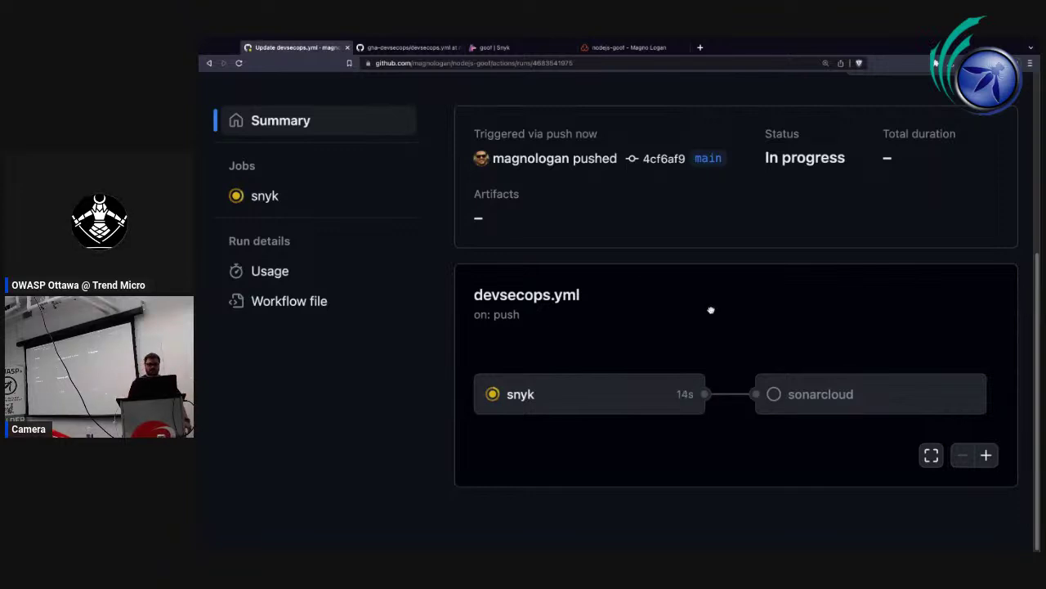
Show SonarCloud's GitHub Action setup for the "Other (for JS, TS, Go, Python, PHP, ...)" build type and review its configuration files.
left_click(630, 48)
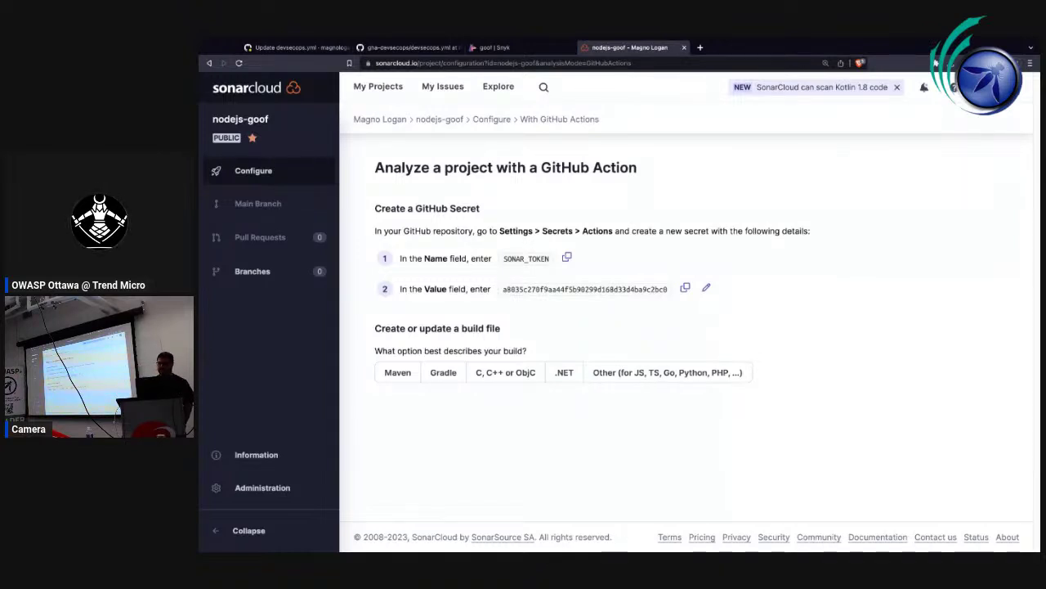
left_click(615, 377)
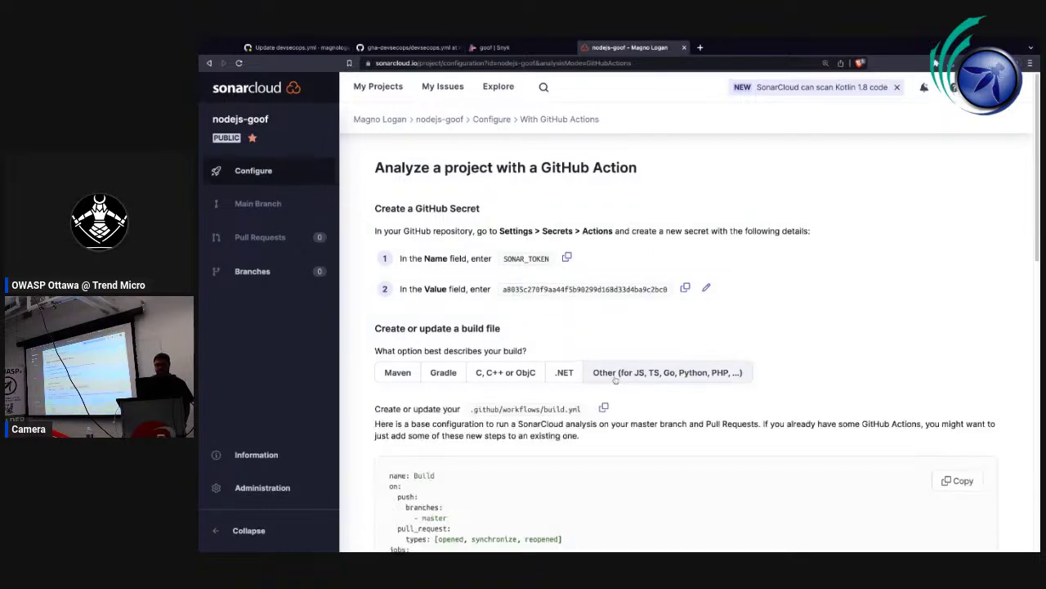
scroll(615, 378, "down", 3)
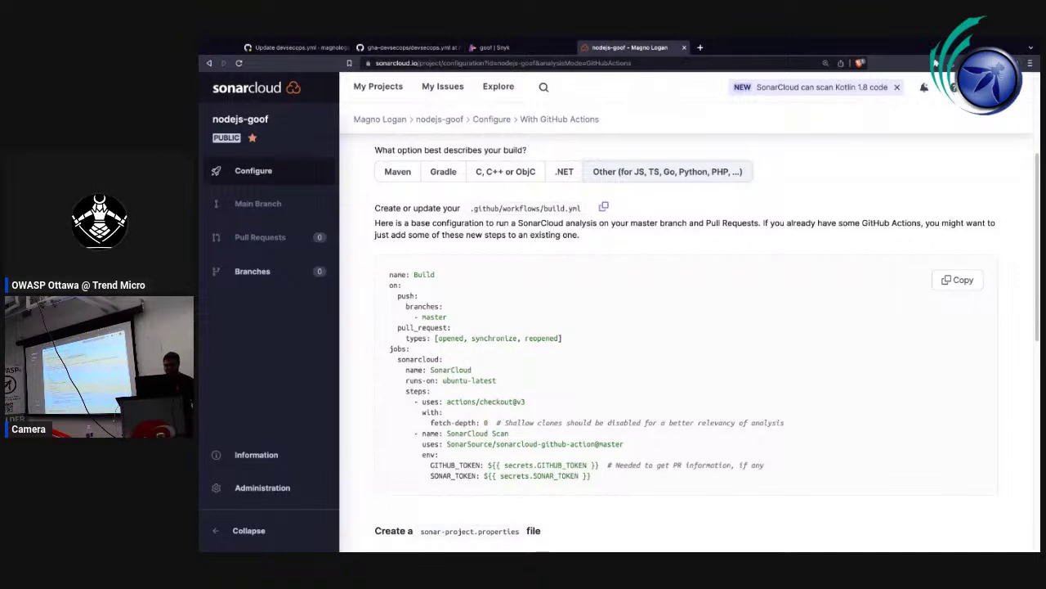
scroll(515, 362, "down", 2)
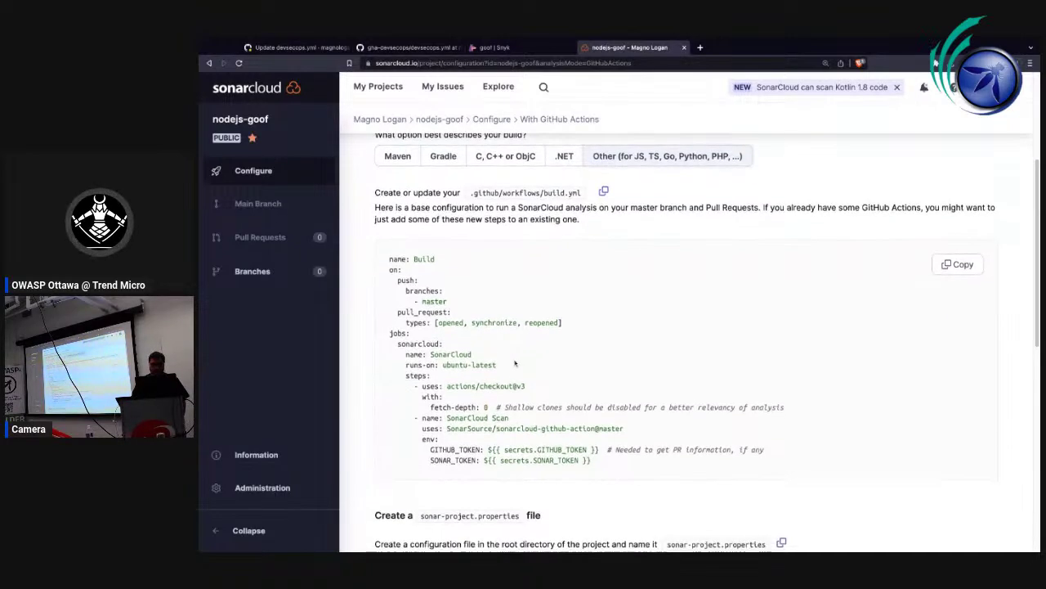
scroll(447, 319, "down", 4)
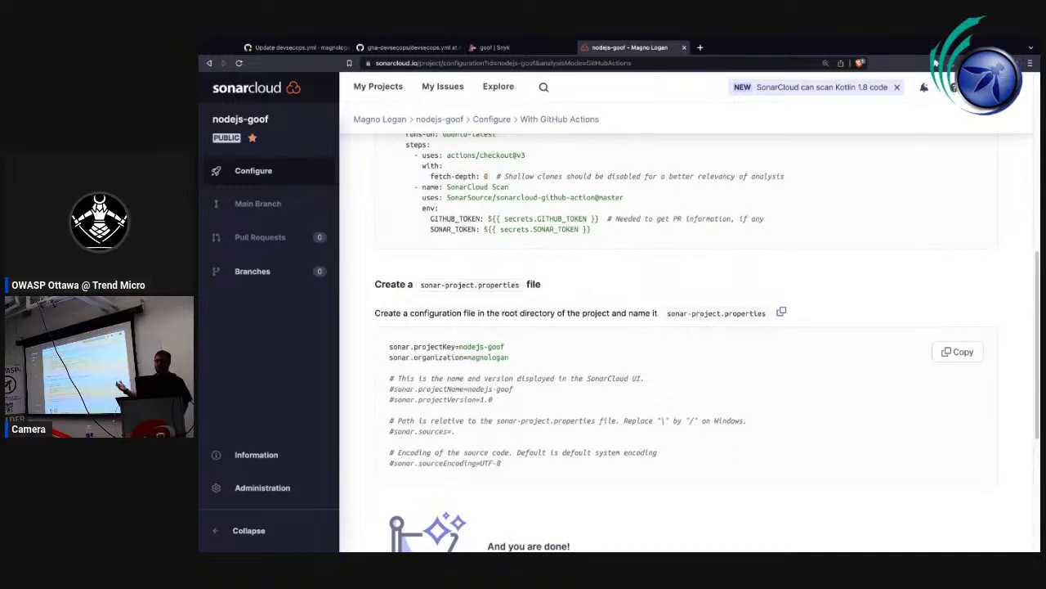
Copy the sonar.projectKey and sonar.organization lines from the sonar-project.properties sample.
triple_click(387, 346)
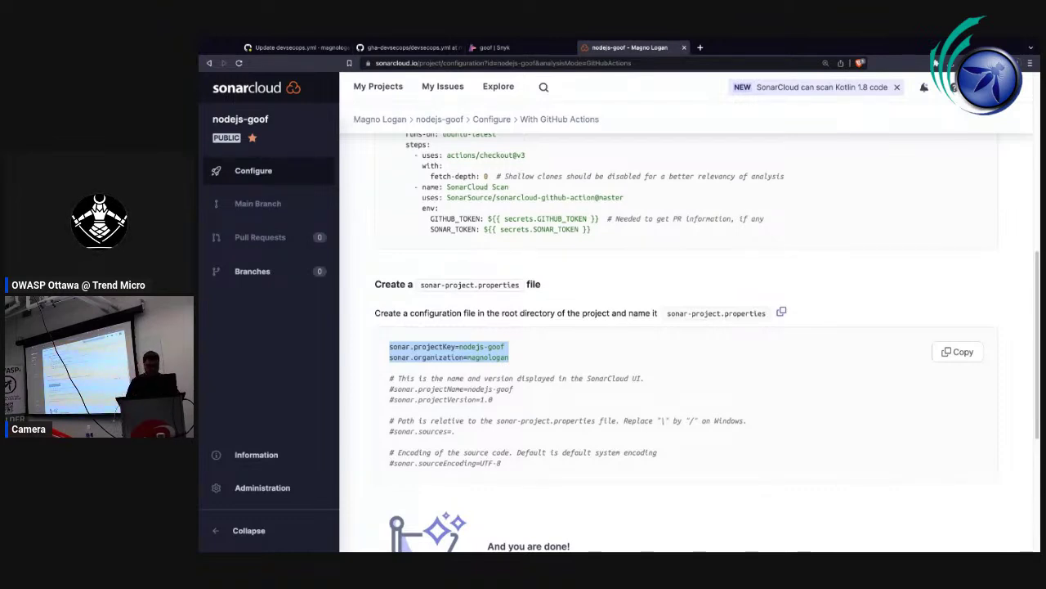
left_click_drag(398, 378, 550, 487)
left_click_drag(387, 344, 532, 366)
key("ctrl+c")
left_click_drag(424, 288, 522, 286)
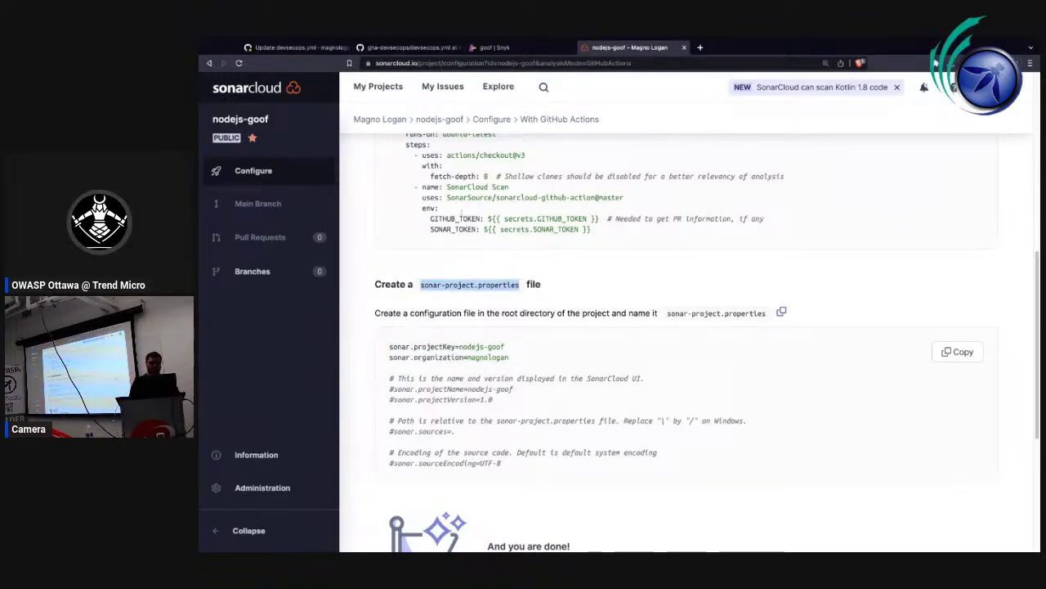
scroll(439, 249, "up", 3)
Return to the "Update devsecops.yml" workflow run and check the status of its snyk and sonarcloud jobs.
left_click(291, 48)
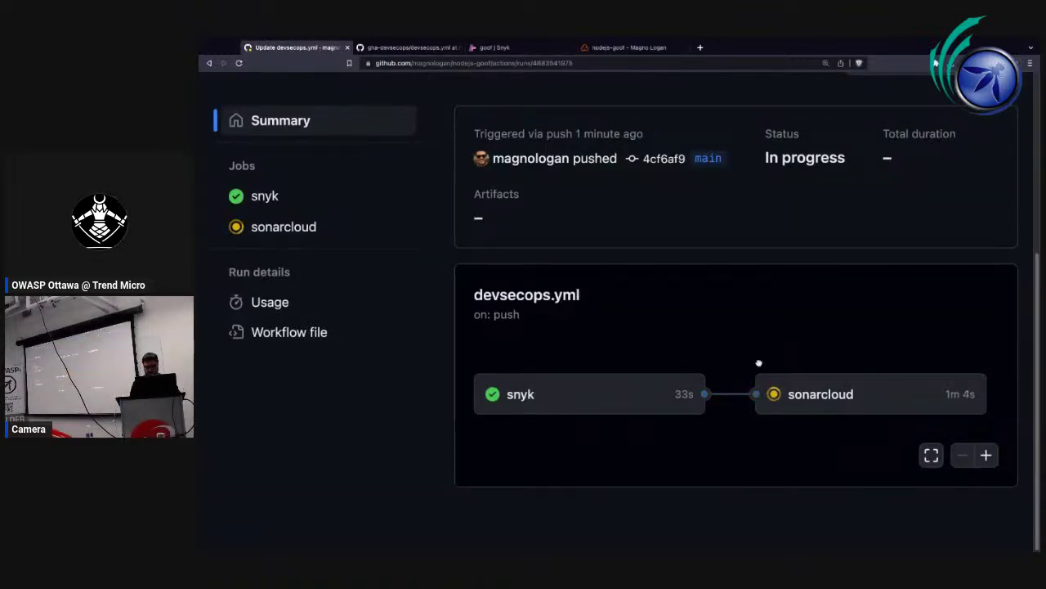
left_click_drag(771, 397, 775, 399)
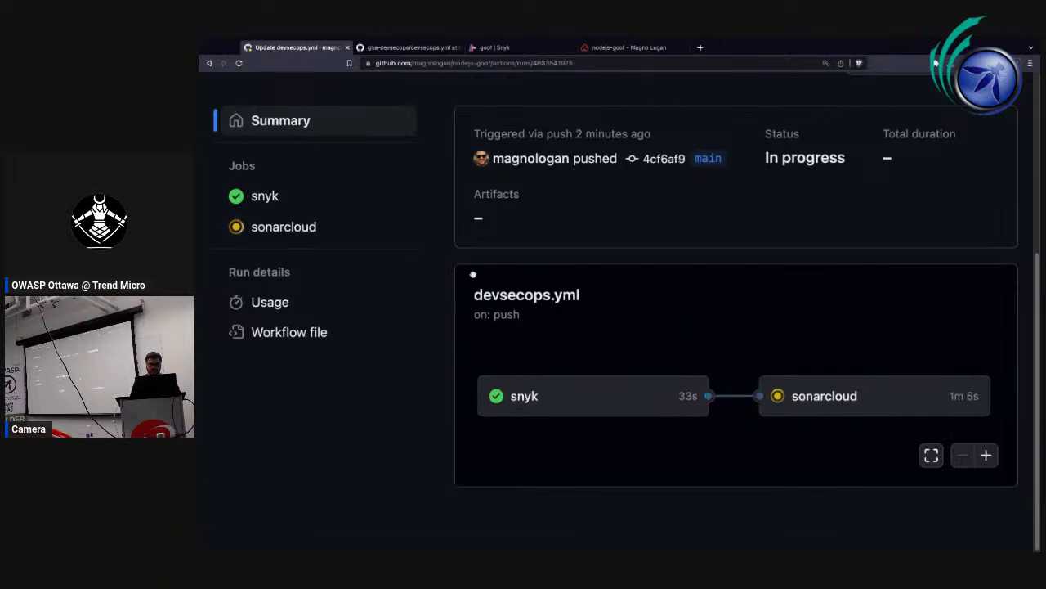
scroll(434, 242, "up", 3)
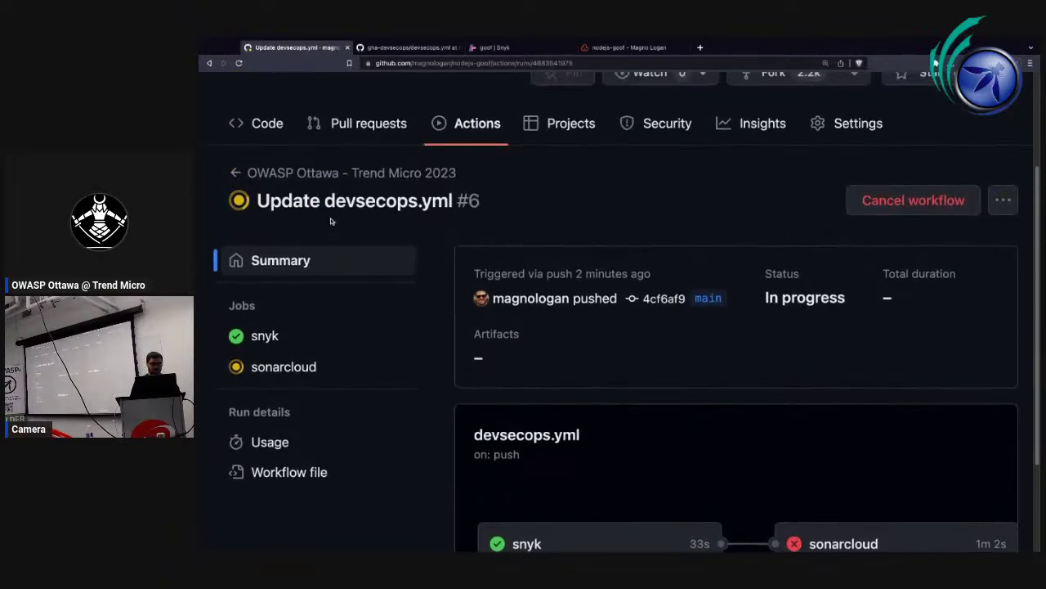
scroll(331, 220, "up", 1)
left_click(266, 161)
scroll(378, 344, "down", 1)
left_click(479, 206)
left_click(537, 419)
scroll(536, 421, "down", 2)
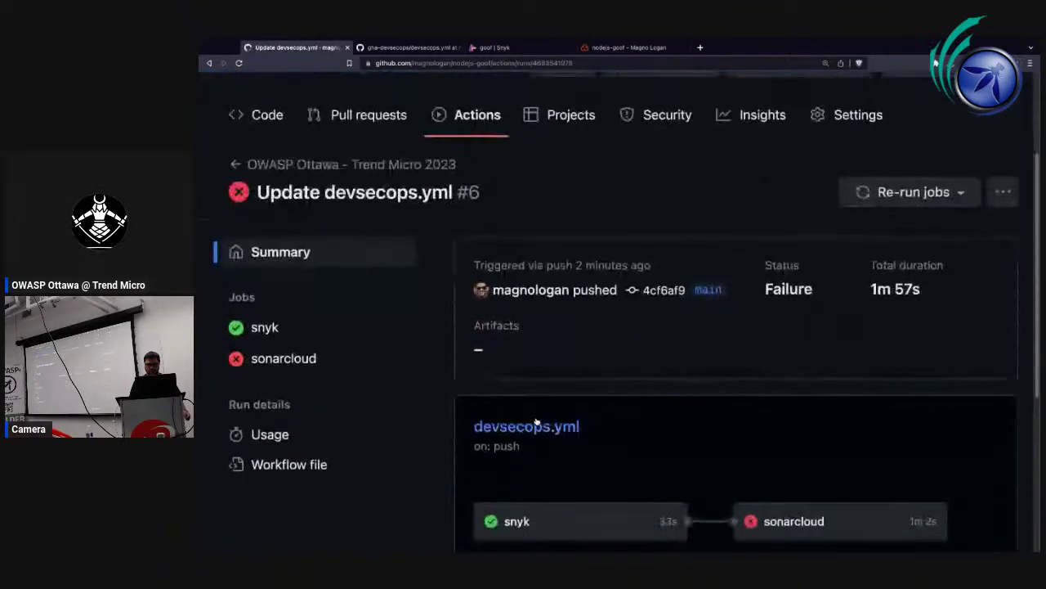
key("ctrl+minus")
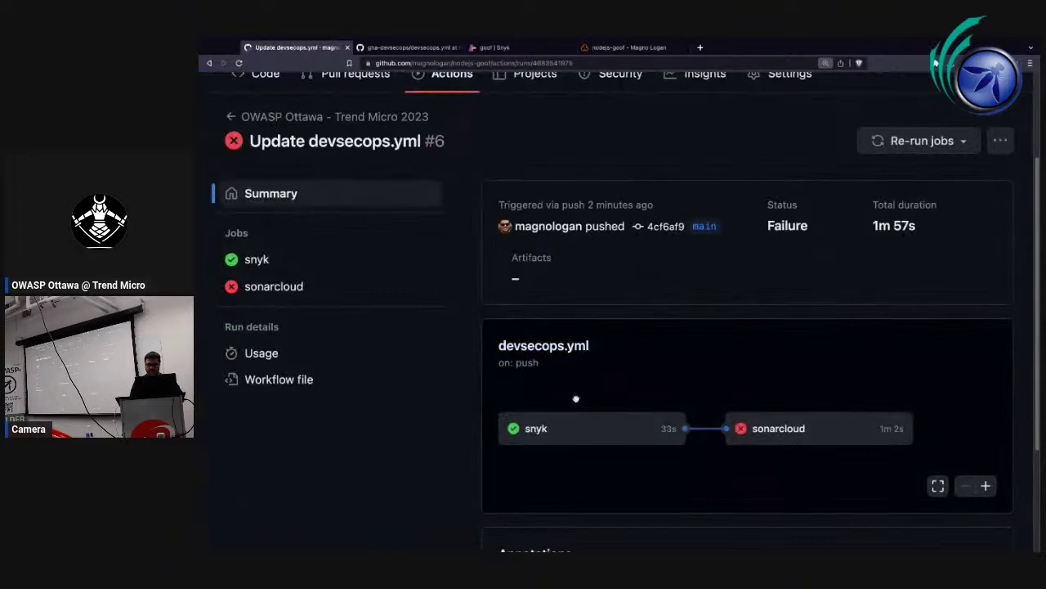
Go to the nodejs-goof repository's root and start creating a new file on the main branch.
scroll(319, 256, "up", 2)
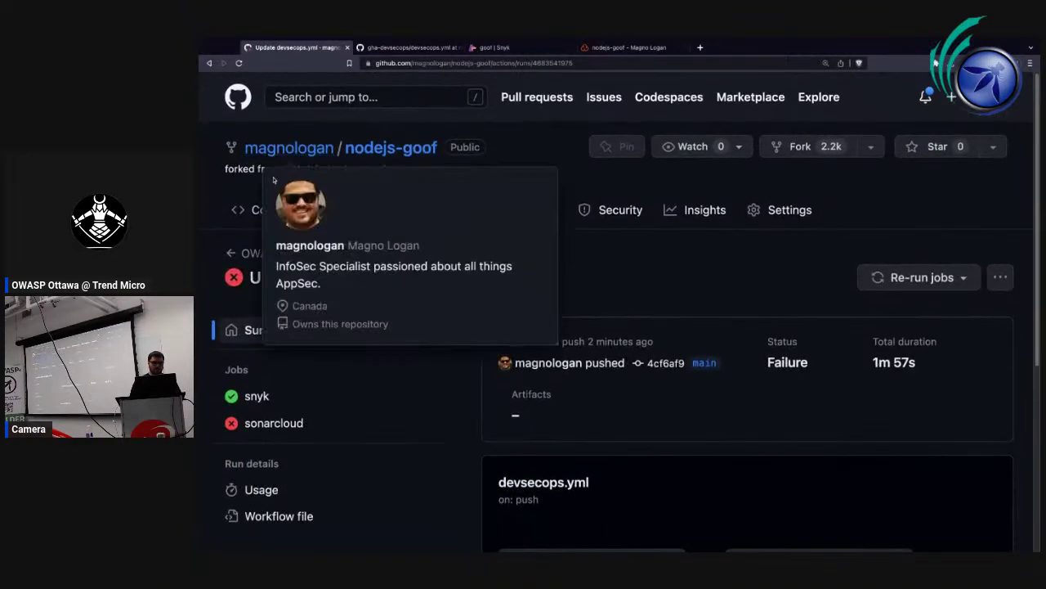
scroll(343, 270, "down", 10)
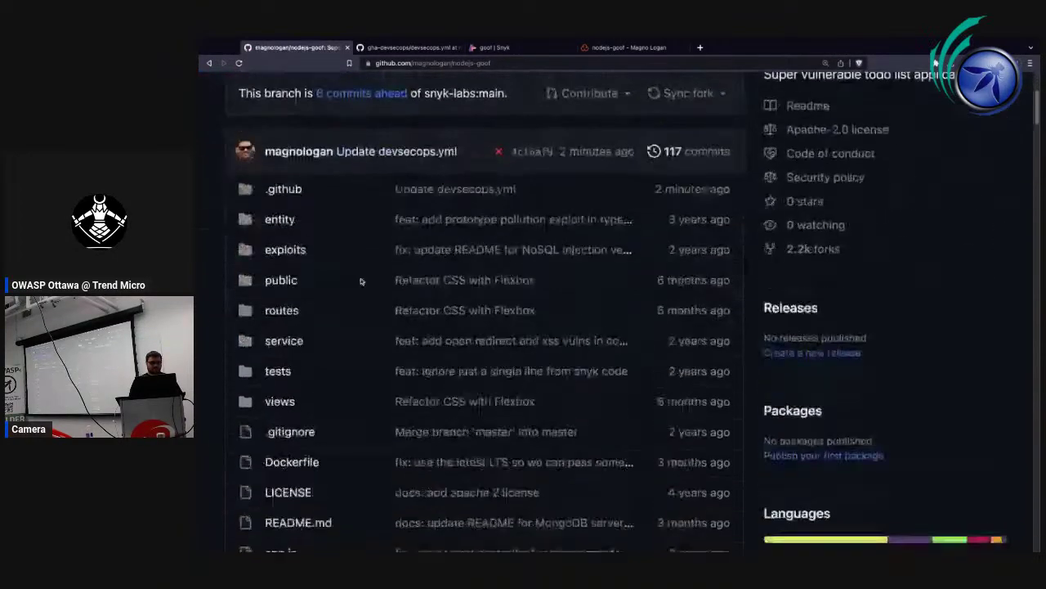
scroll(325, 256, "down", 3)
scroll(327, 346, "up", 6)
scroll(526, 305, "up", 1)
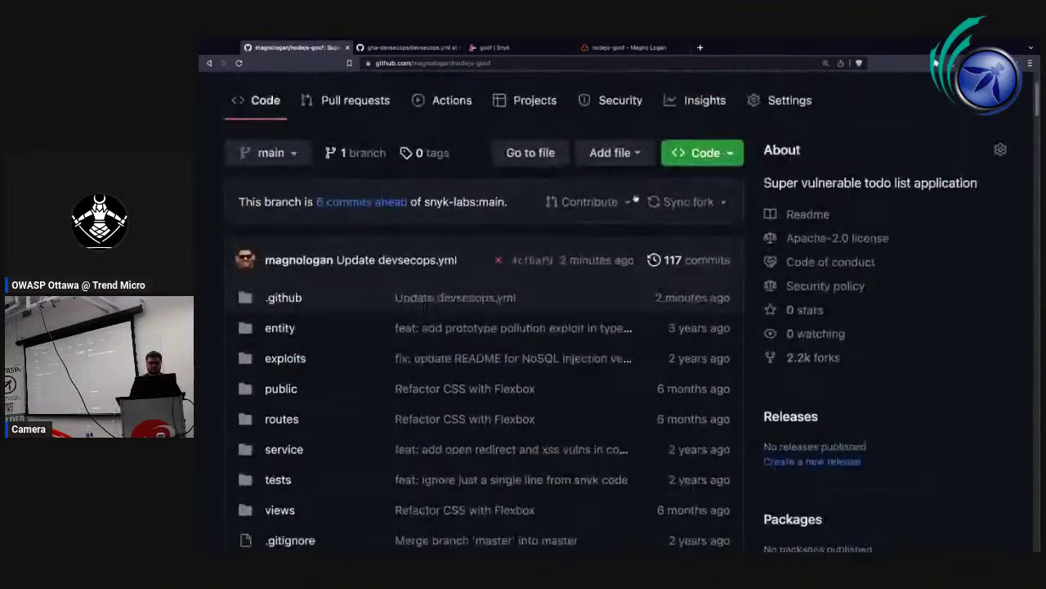
left_click(613, 152)
left_click(620, 184)
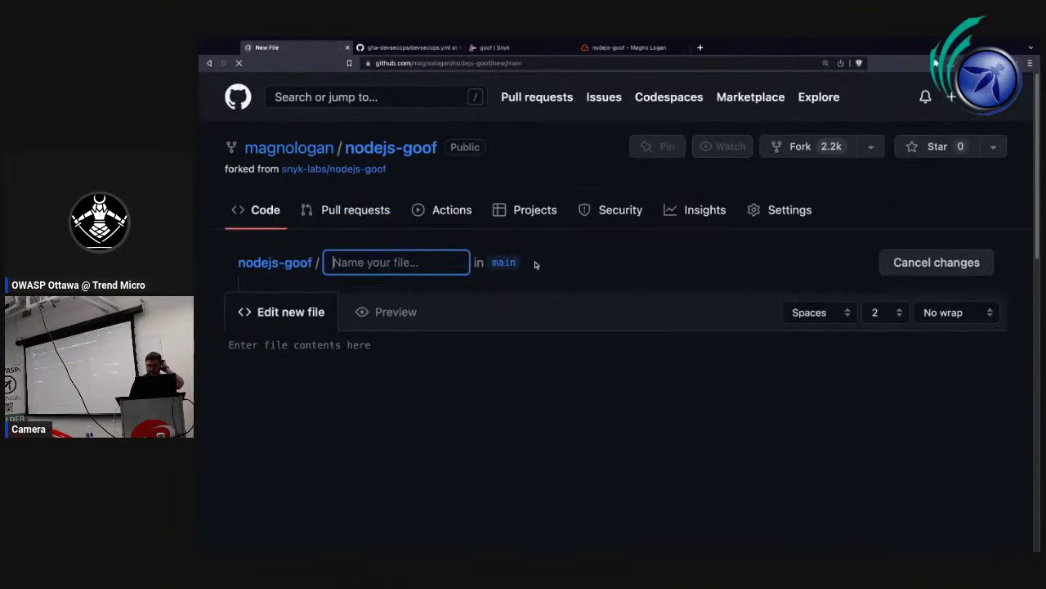
Name the new file sonar-project.properties, checking the file name against the SonarCloud instructions.
type("snoa")
key("BackSpace")
key("BackSpace")
key("BackSpace")
type("onar-")
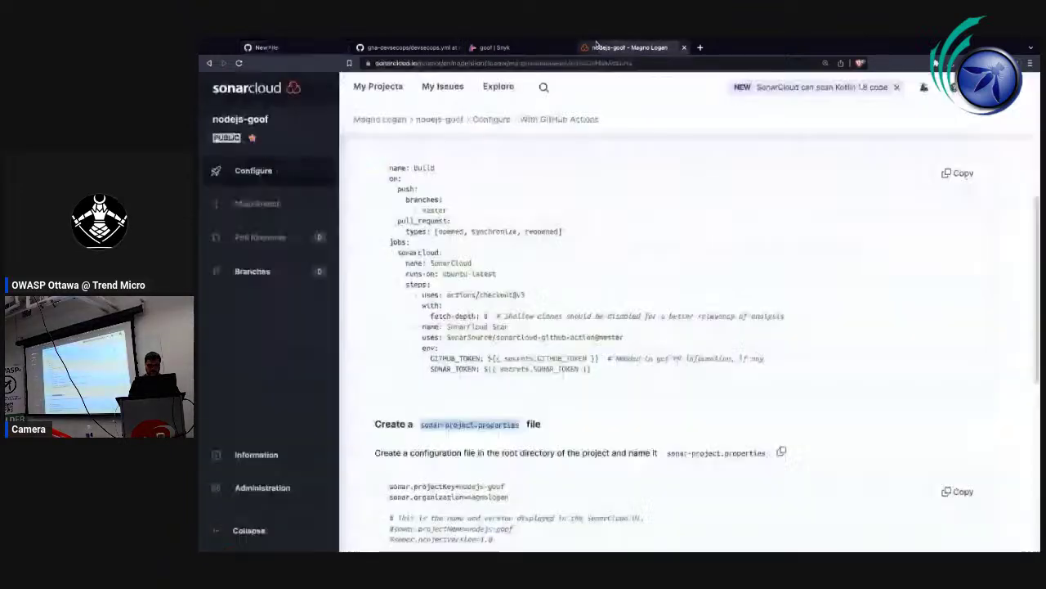
left_click(630, 47)
left_click(266, 47)
type("-proj")
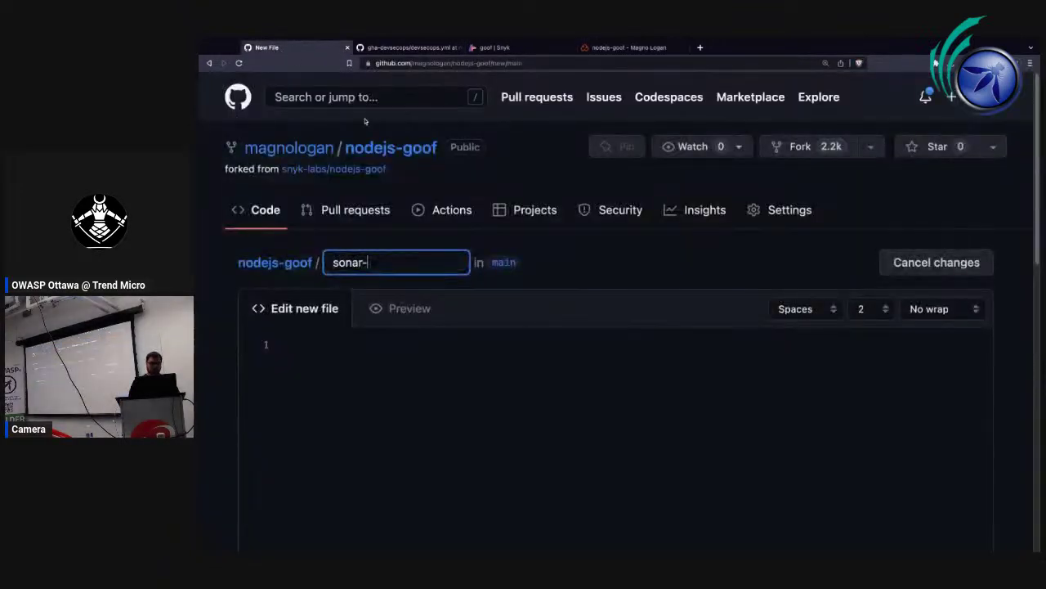
type("ect.pro")
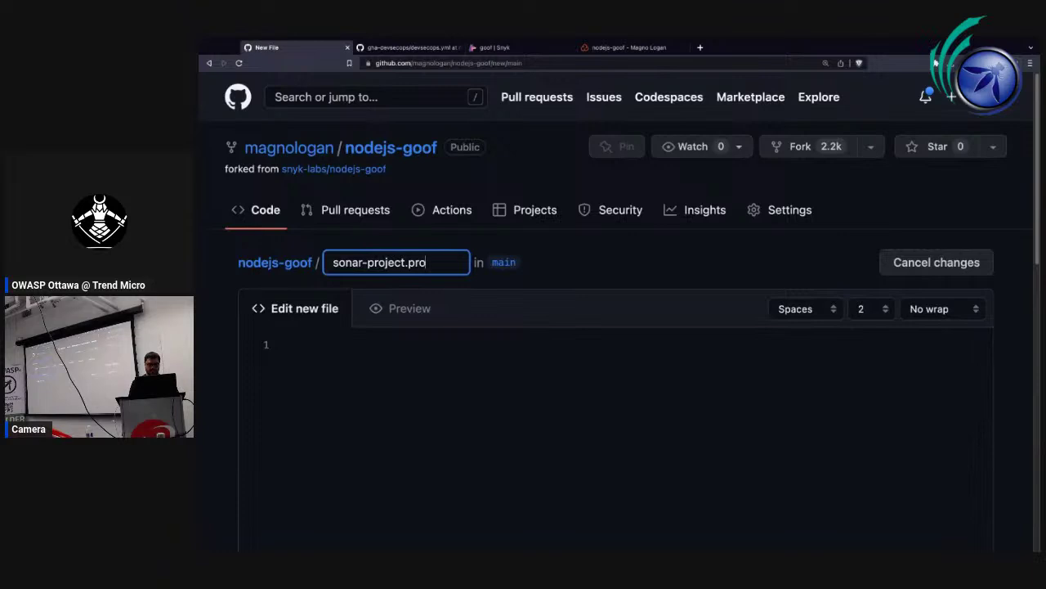
type("perties")
Paste the copied project key and organization lines into the file and commit it directly to the main branch.
left_click(407, 354)
key("ctrl+v")
scroll(407, 354, "down", 1)
scroll(327, 493, "down", 8)
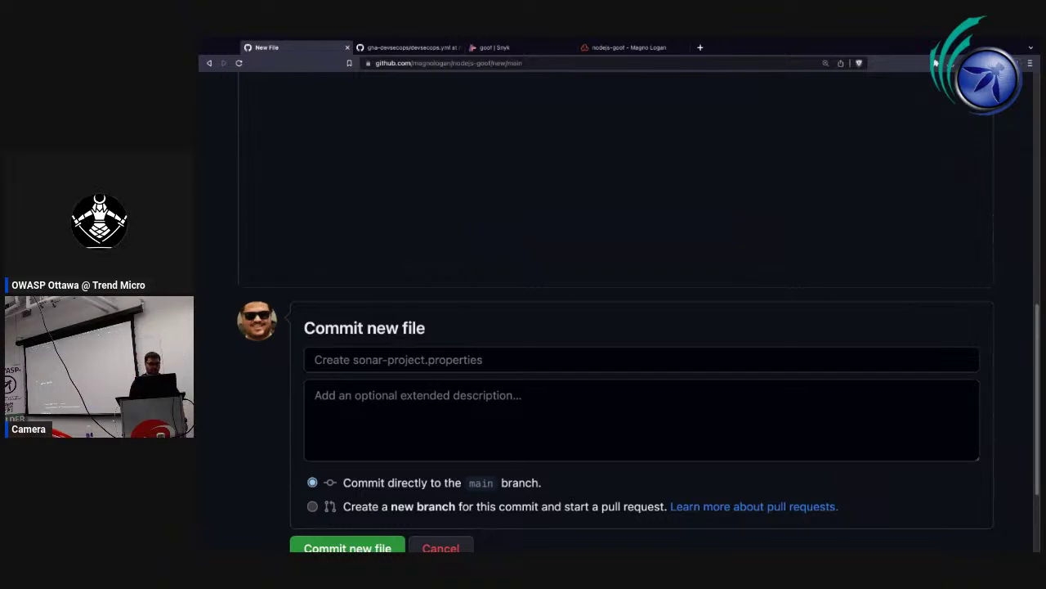
left_click(347, 547)
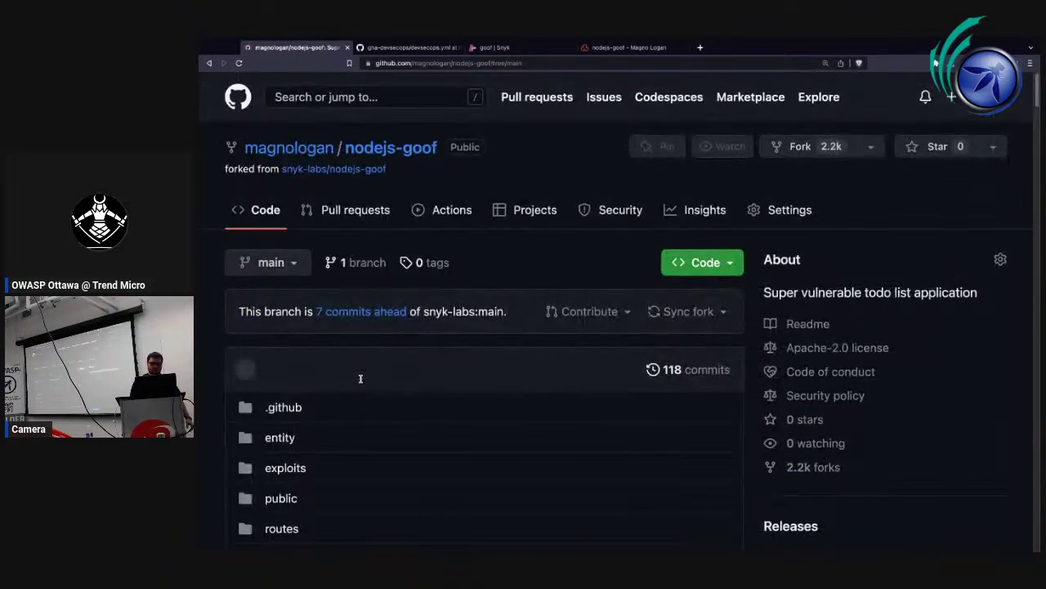
Open the "Create sonar-project.properties" workflow run and view its devsecops.yml job graph.
left_click(443, 213)
left_click(558, 373)
scroll(559, 372, "down", 3)
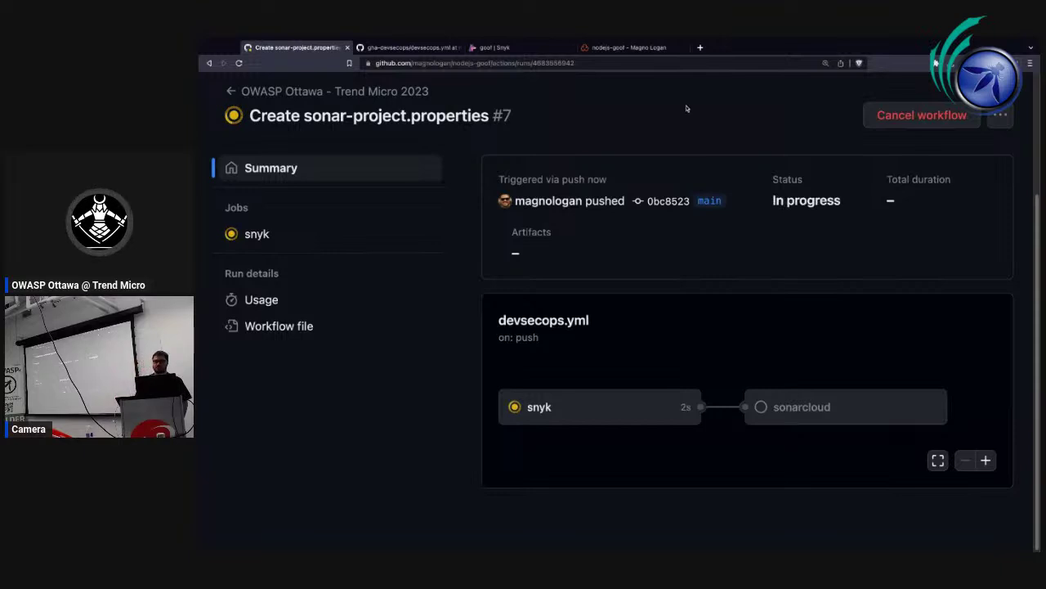
View the Branches page of the nodejs-goof project in SonarCloud, then return to the workflow run to check its progress.
left_click(635, 49)
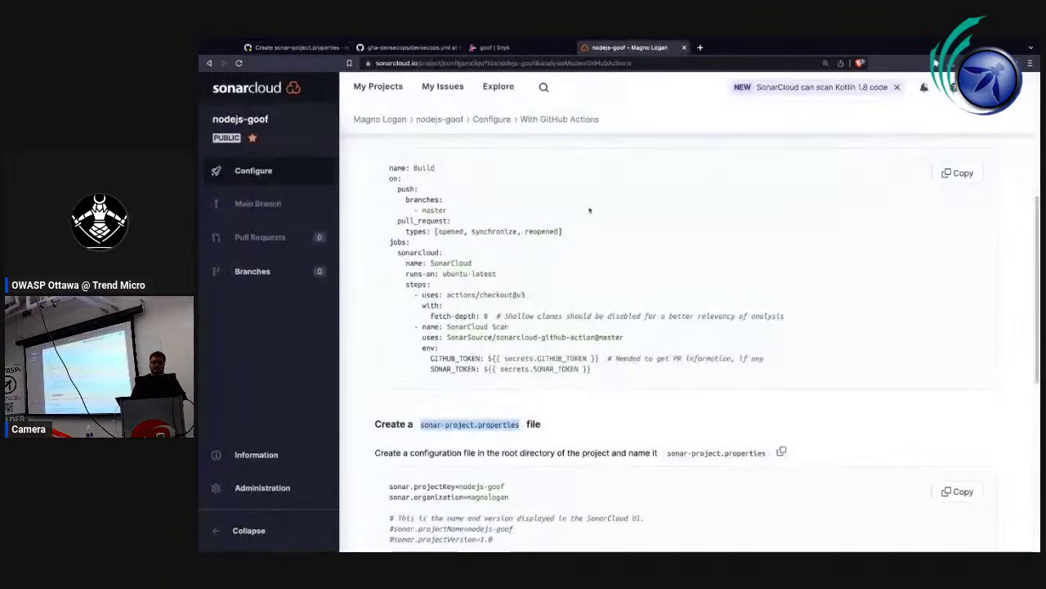
scroll(589, 210, "up", 5)
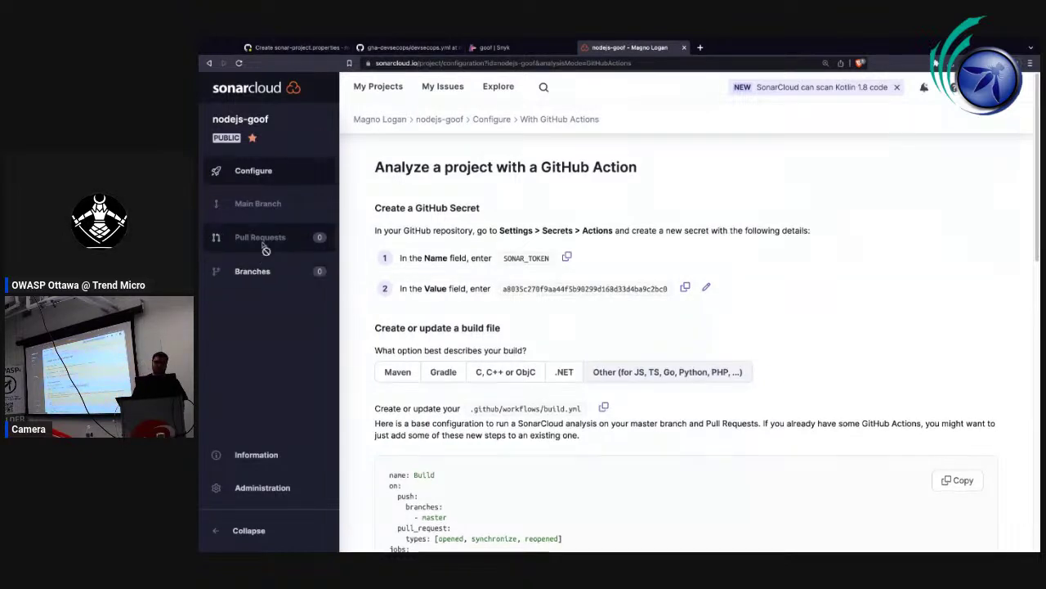
left_click(263, 275)
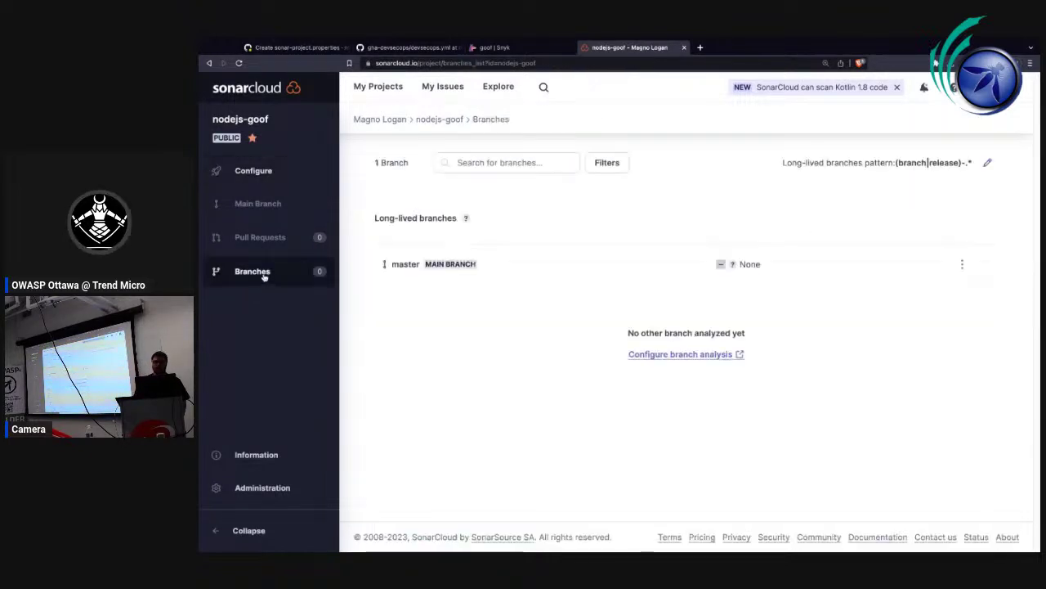
left_click(301, 48)
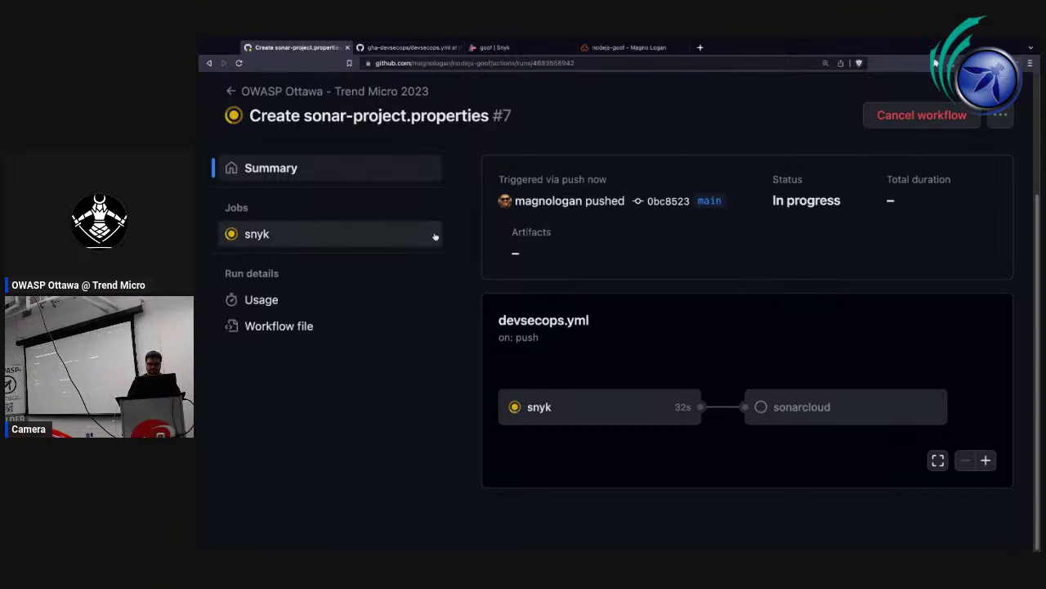
scroll(443, 268, "up", 2)
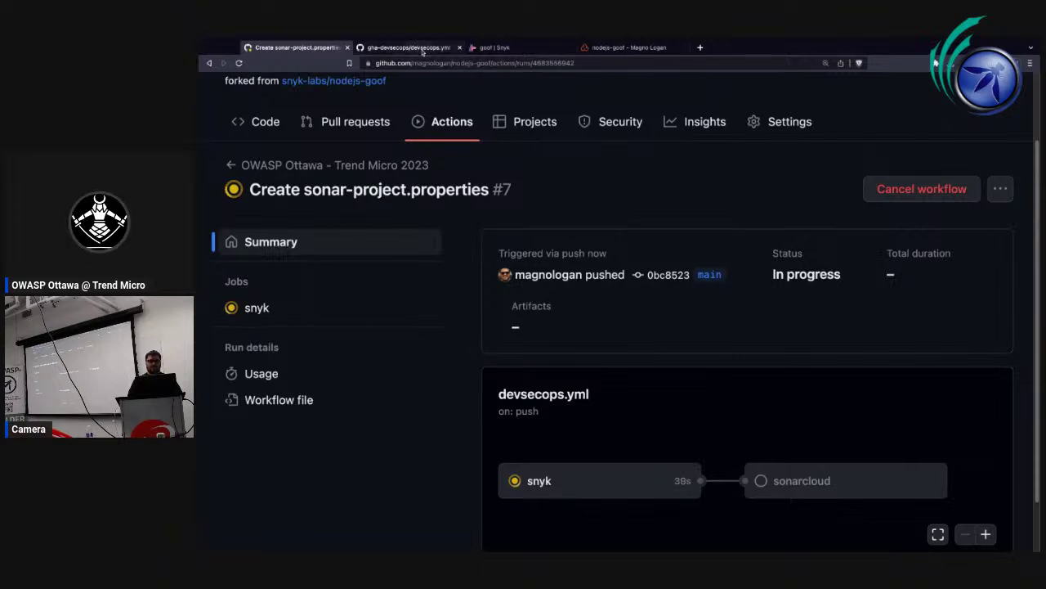
Open the GitHub Marketplace in a new browser tab and list its Actions.
key("ctrl+t")
type("gith")
key("Right")
key("Return")
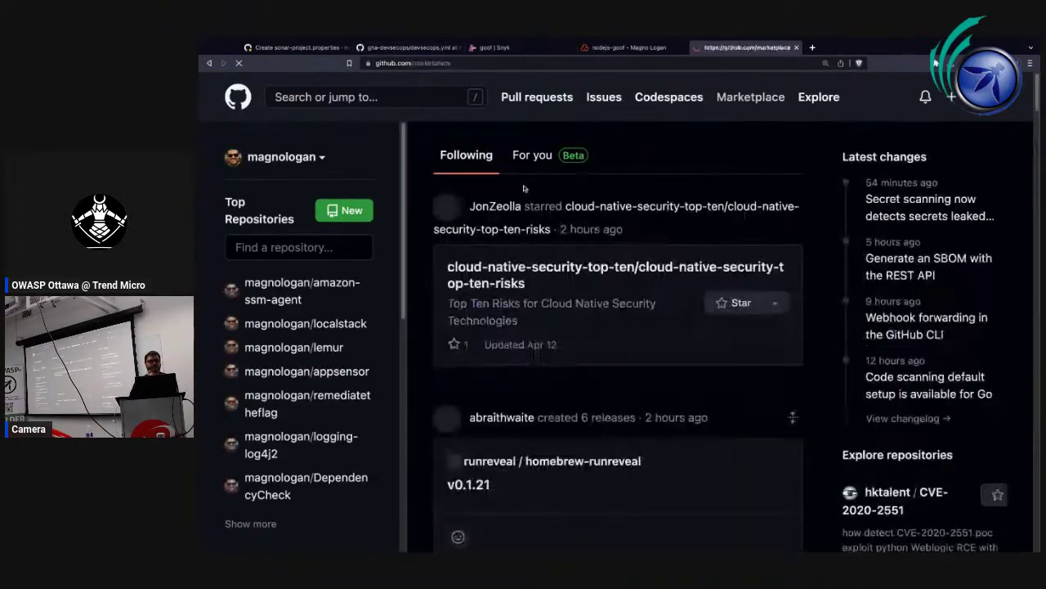
left_click(746, 96)
scroll(476, 270, "down", 5)
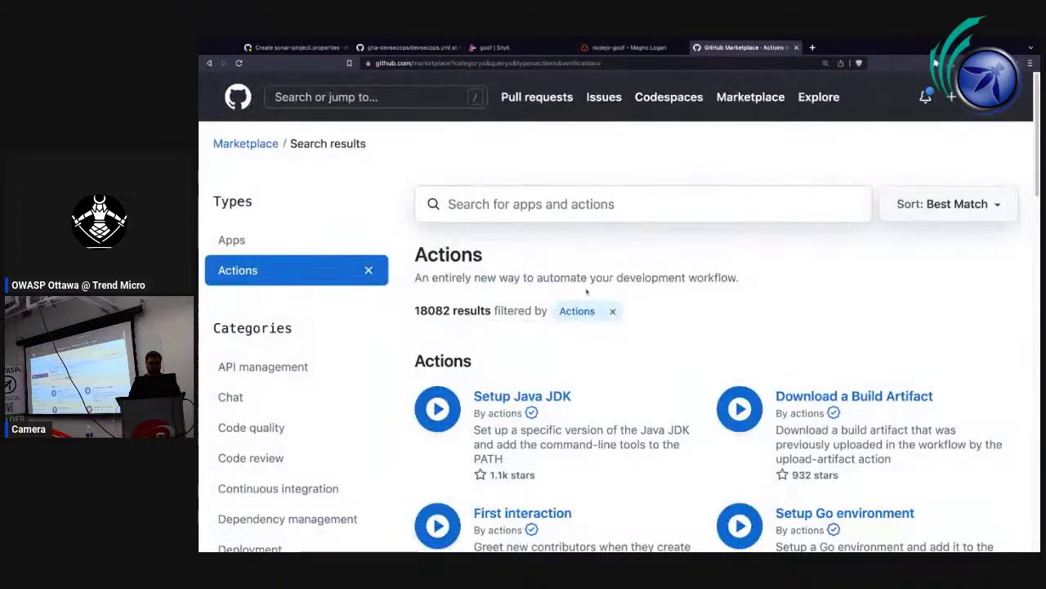
Search the Marketplace actions for "zap" and review the OWASP ZAP scan actions and their verified creators.
left_click(603, 209)
type("zap")
key("Return")
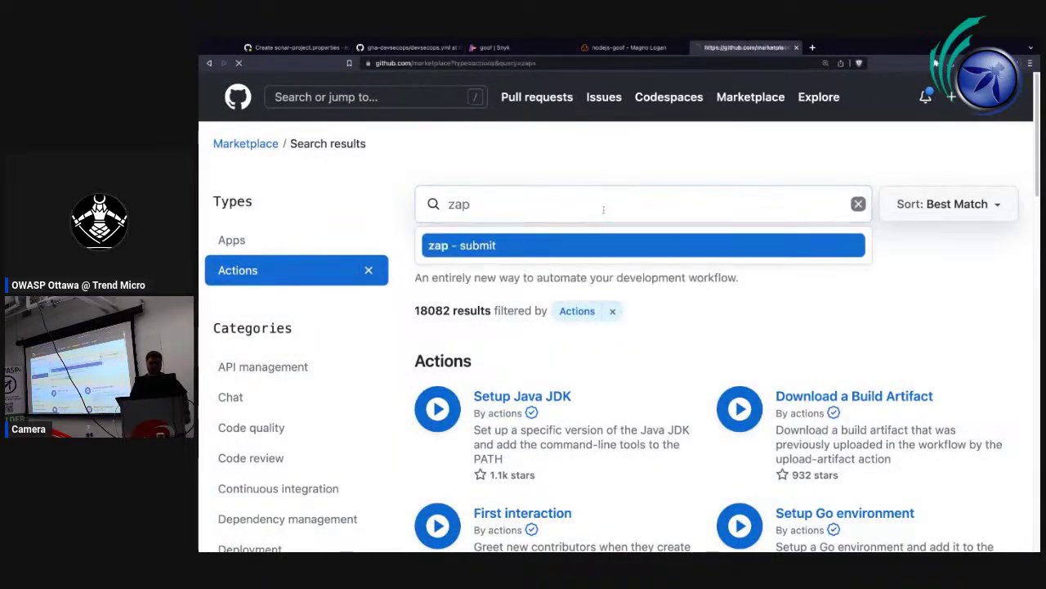
scroll(585, 230, "down", 5)
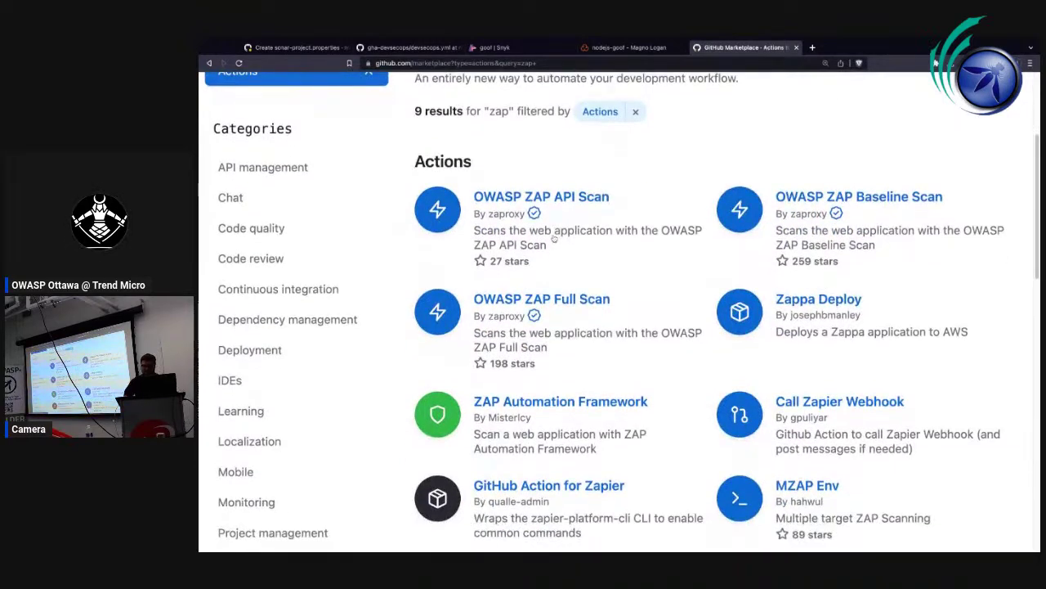
mouse_move(535, 214)
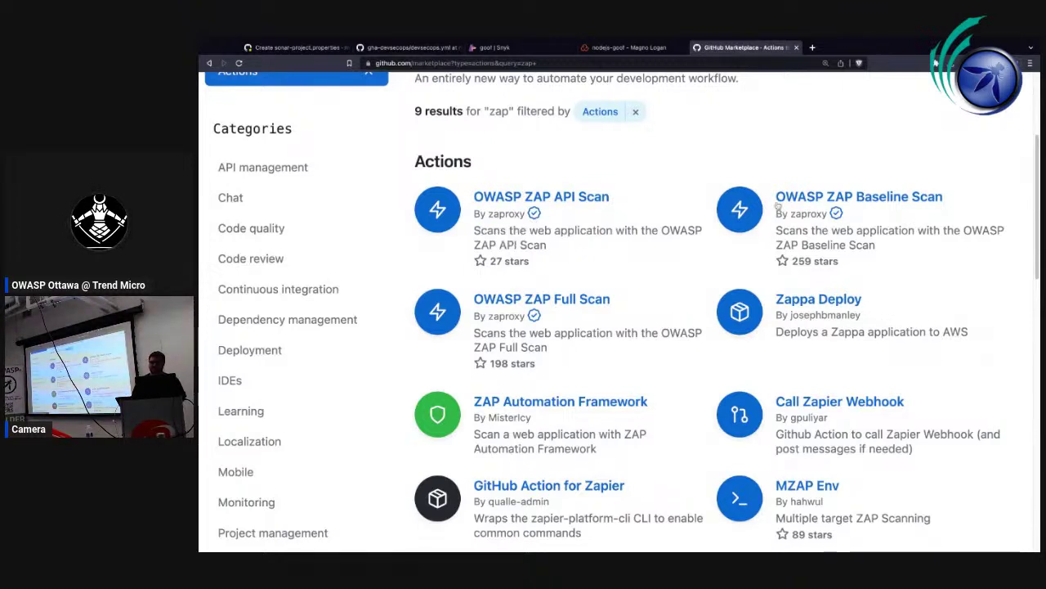
scroll(819, 217, "down", 1)
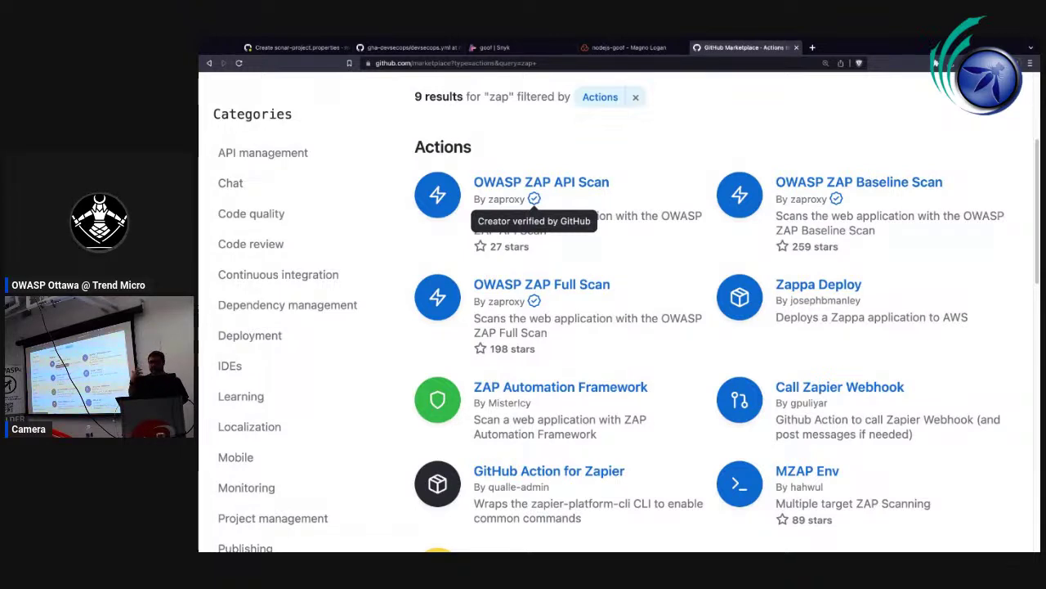
scroll(558, 193, "down", 1)
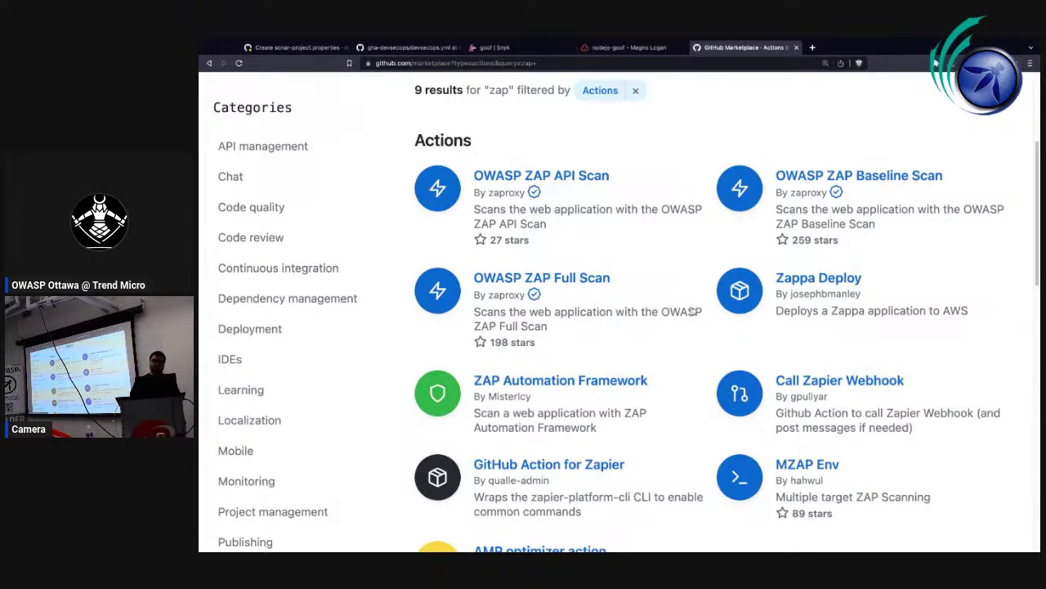
scroll(682, 280, "down", 1)
scroll(683, 280, "up", 3)
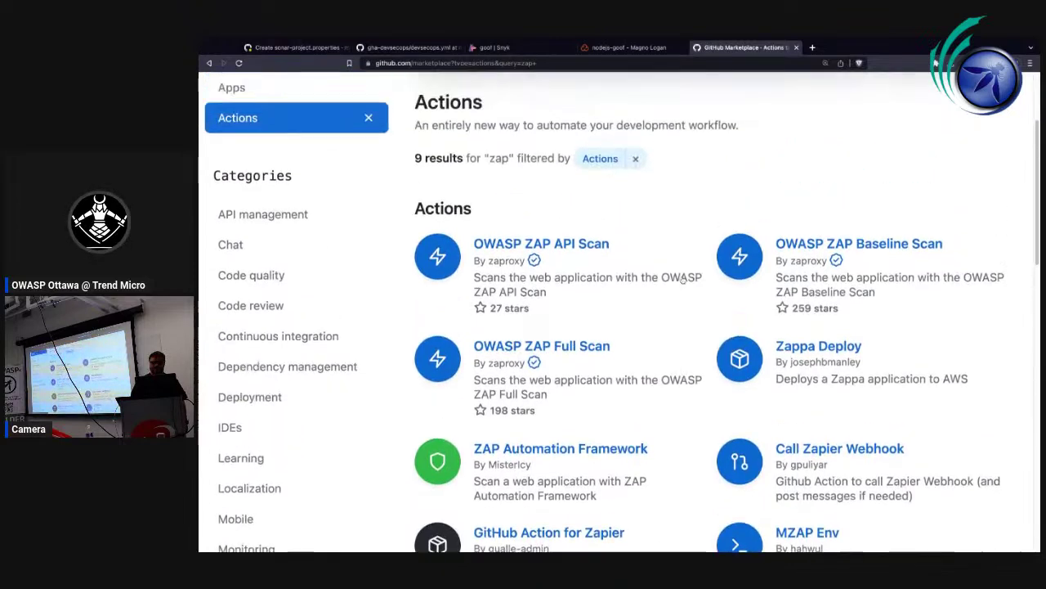
Open the OWASP ZAP Baseline Scan action from the Marketplace results and read its description.
scroll(683, 281, "down", 2)
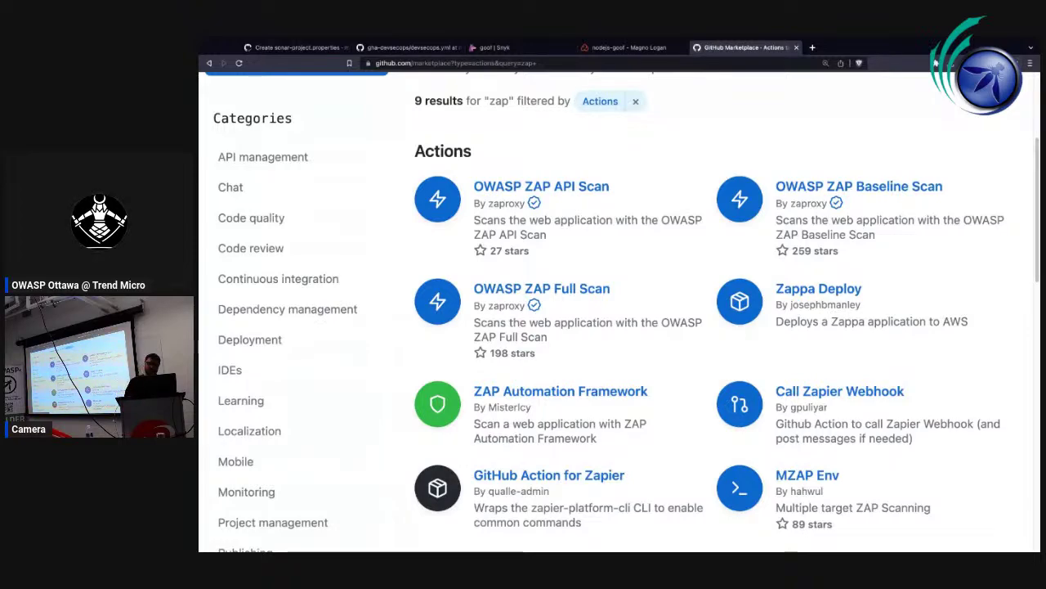
left_click(853, 187)
scroll(700, 259, "down", 5)
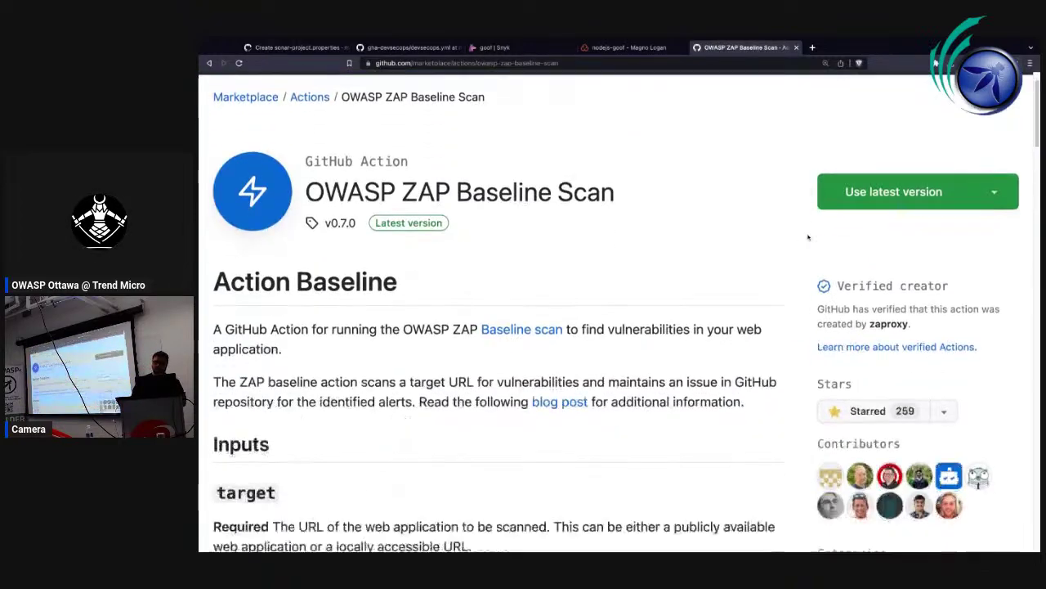
scroll(700, 259, "up", 5)
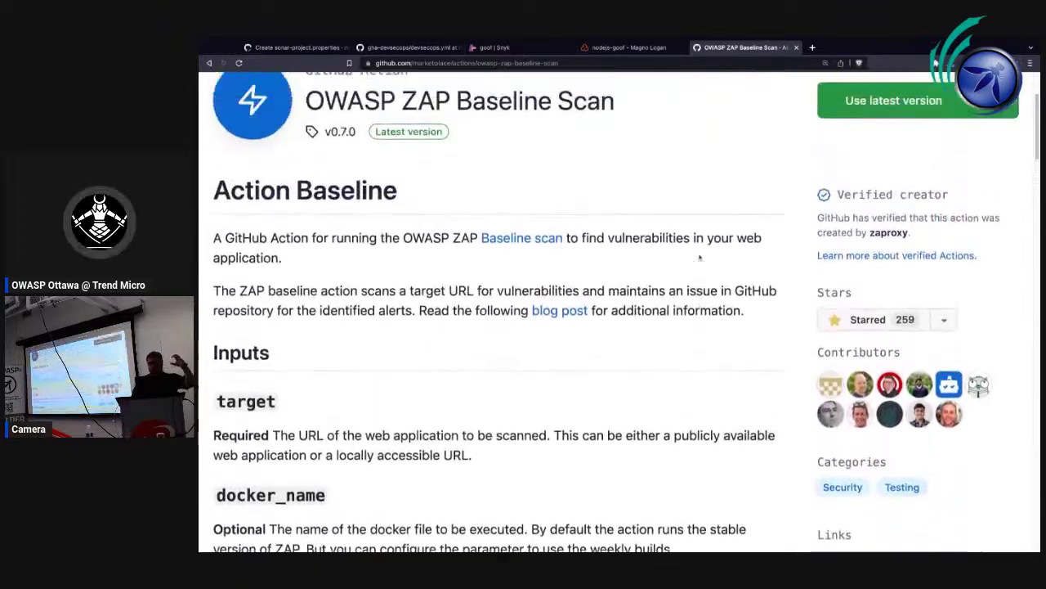
Review the zap_scan job in the gha-devsecops devsecops.yml reference file.
left_click(405, 46)
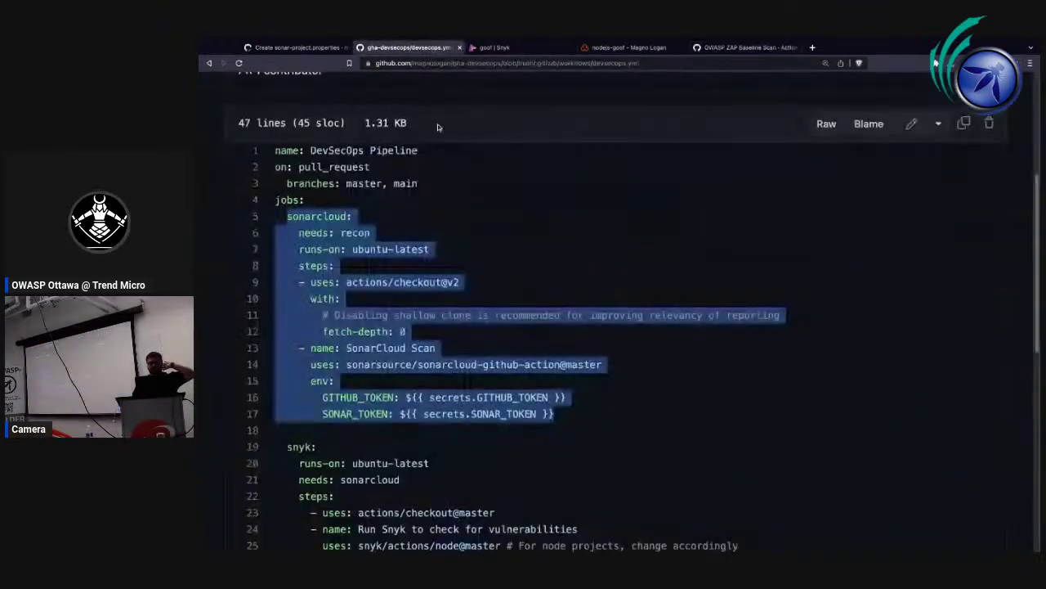
scroll(457, 249, "down", 3)
scroll(457, 249, "down", 3)
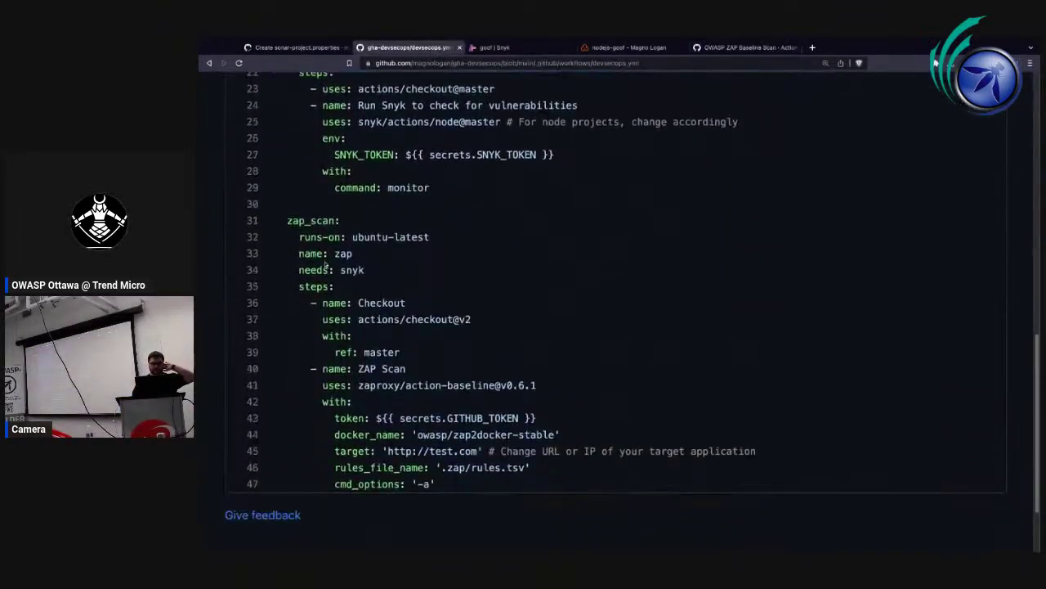
left_click(740, 48)
scroll(666, 332, "down", 2)
scroll(666, 332, "down", 15)
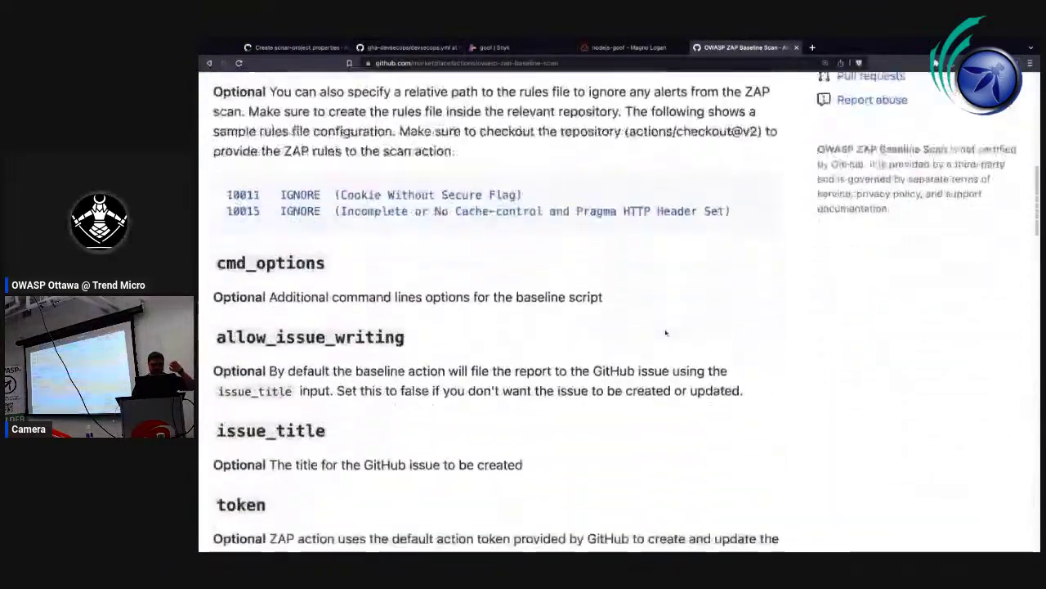
scroll(408, 215, "down", 3)
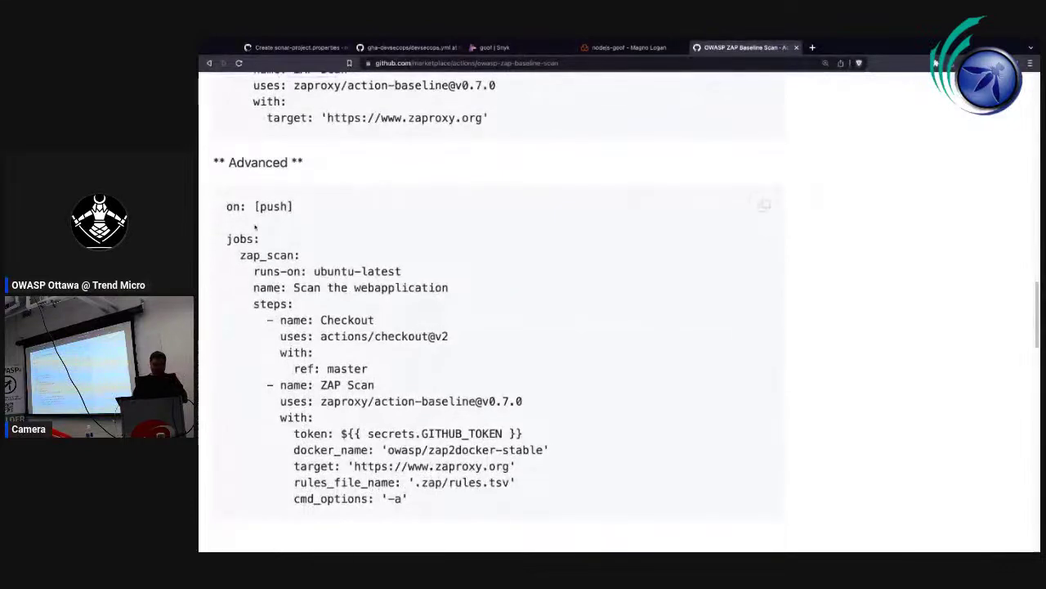
left_click_drag(242, 219, 431, 421)
scroll(430, 417, "up", 5)
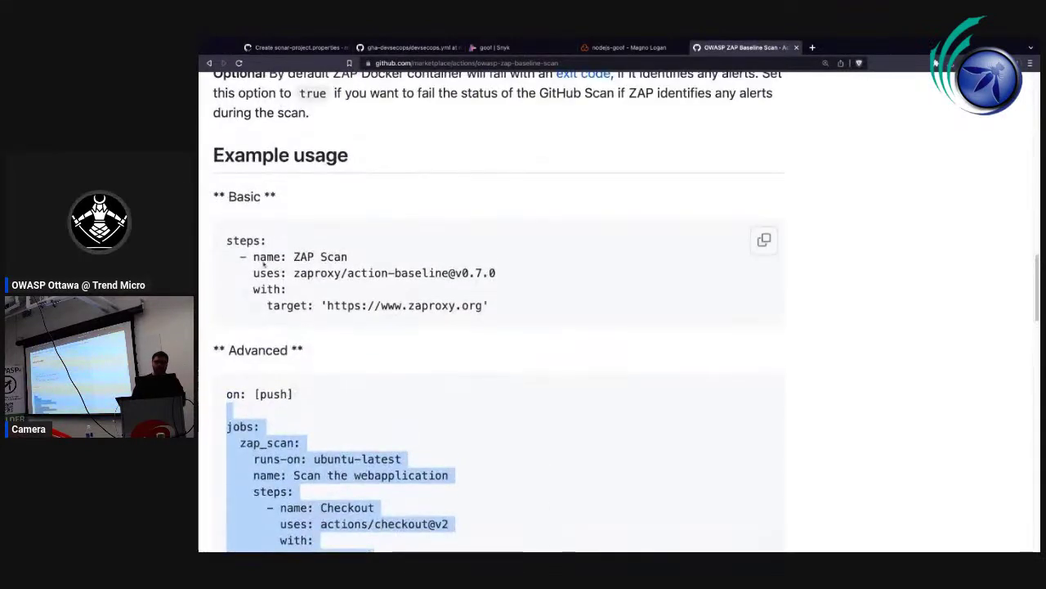
left_click_drag(288, 293, 489, 309)
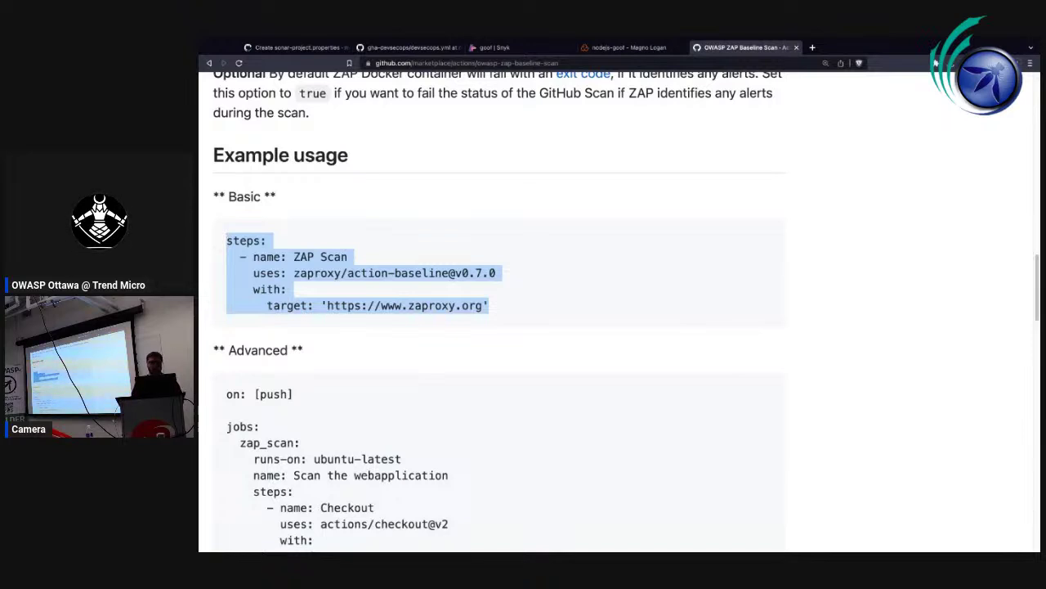
Check the "Create sonar-project.properties" workflow run, then review the input options on the ZAP Baseline Scan page.
left_click(311, 49)
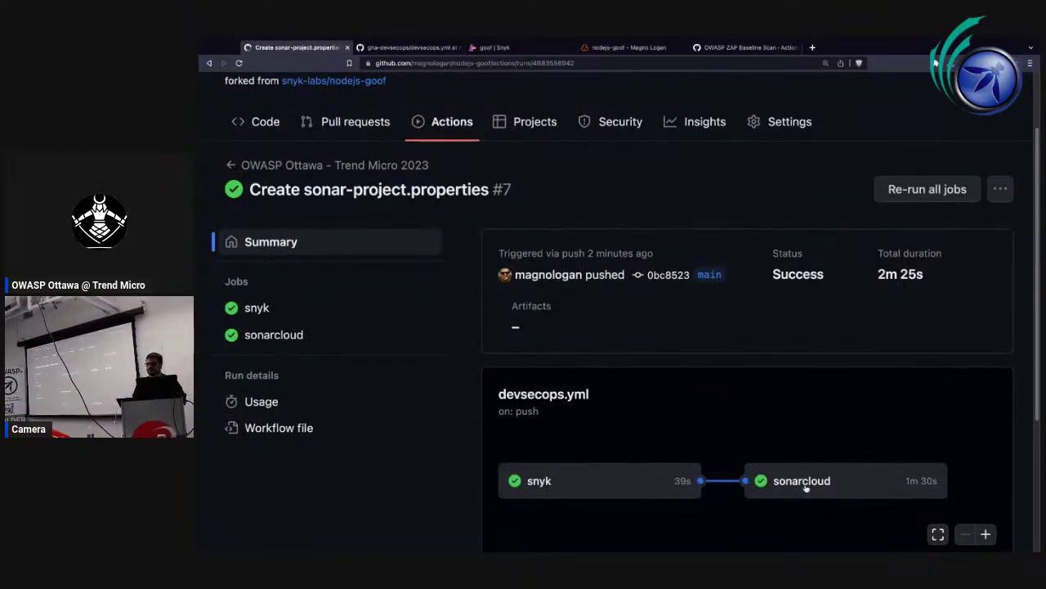
left_click(740, 47)
scroll(571, 354, "down", 3)
scroll(571, 354, "down", 15)
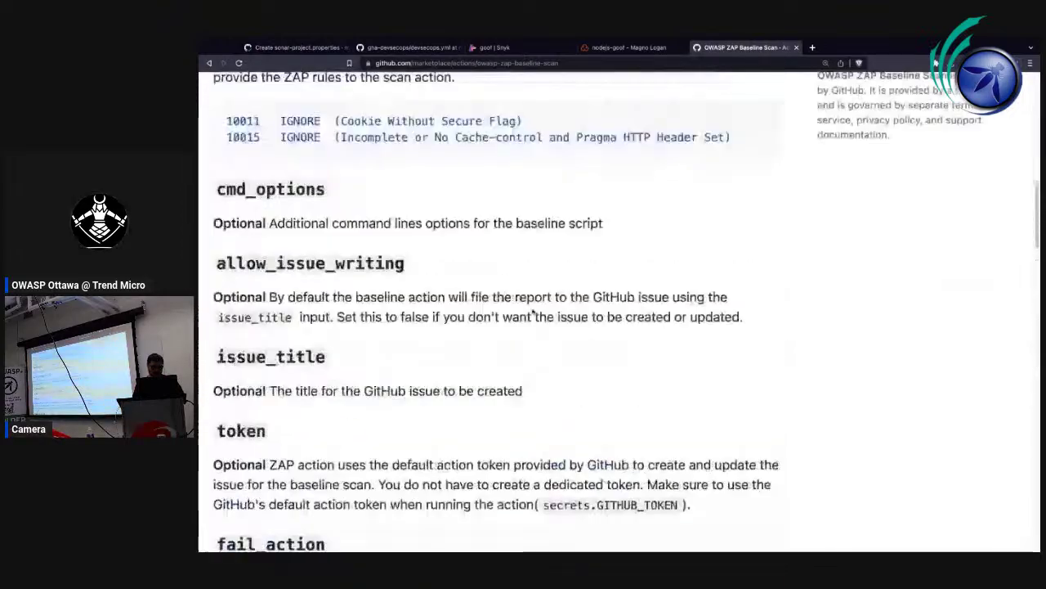
scroll(533, 311, "up", 1)
Examine the OWASP ZAP API Scan action's options and example usage, then reopen the OWASP ZAP Baseline Scan page.
key("alt+Left")
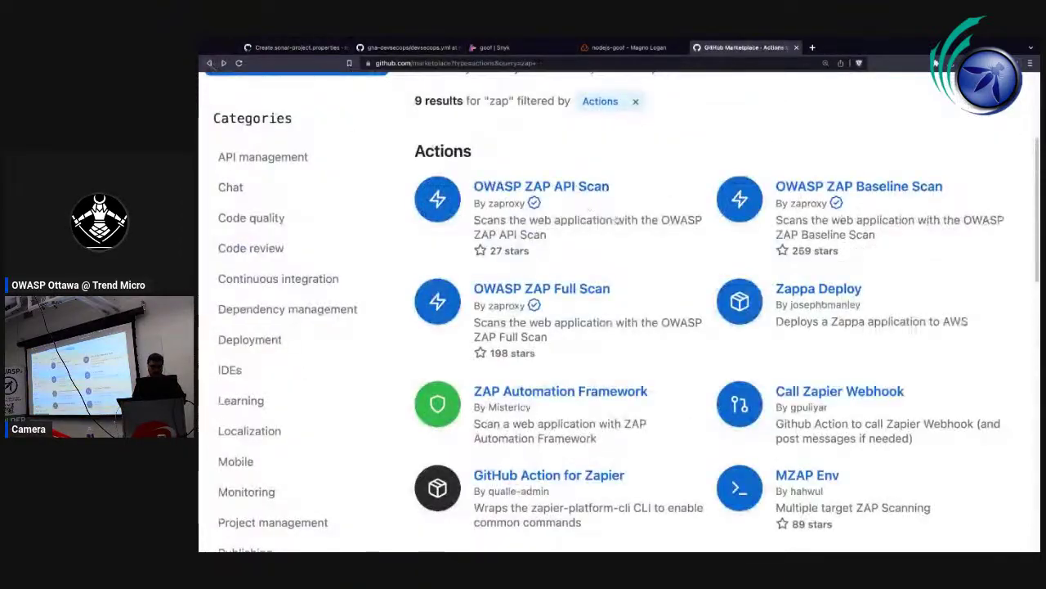
left_click(579, 187)
scroll(605, 259, "down", 10)
scroll(605, 260, "down", 10)
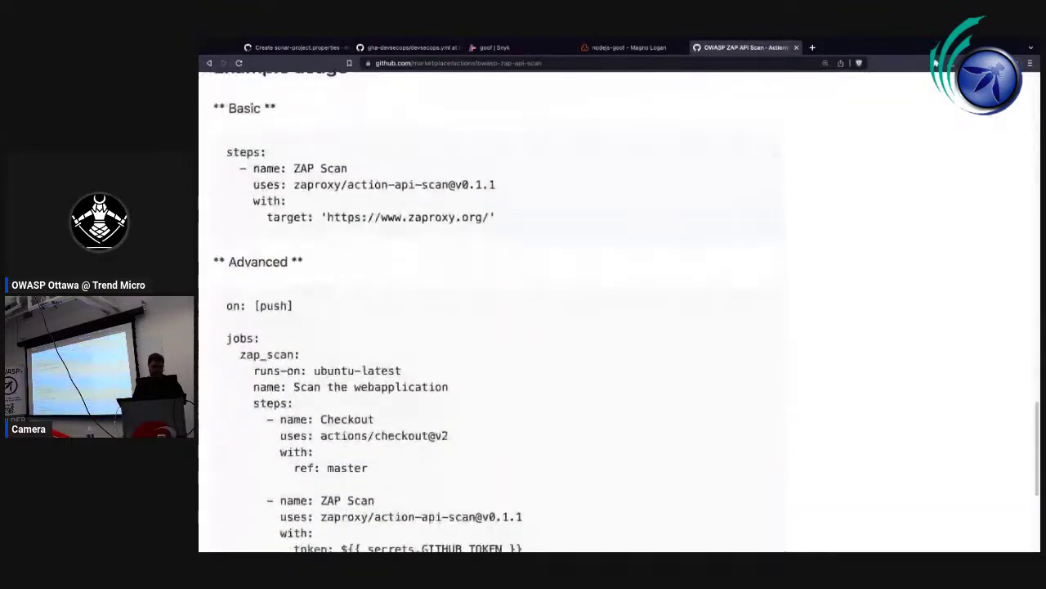
left_click_drag(281, 184, 495, 185)
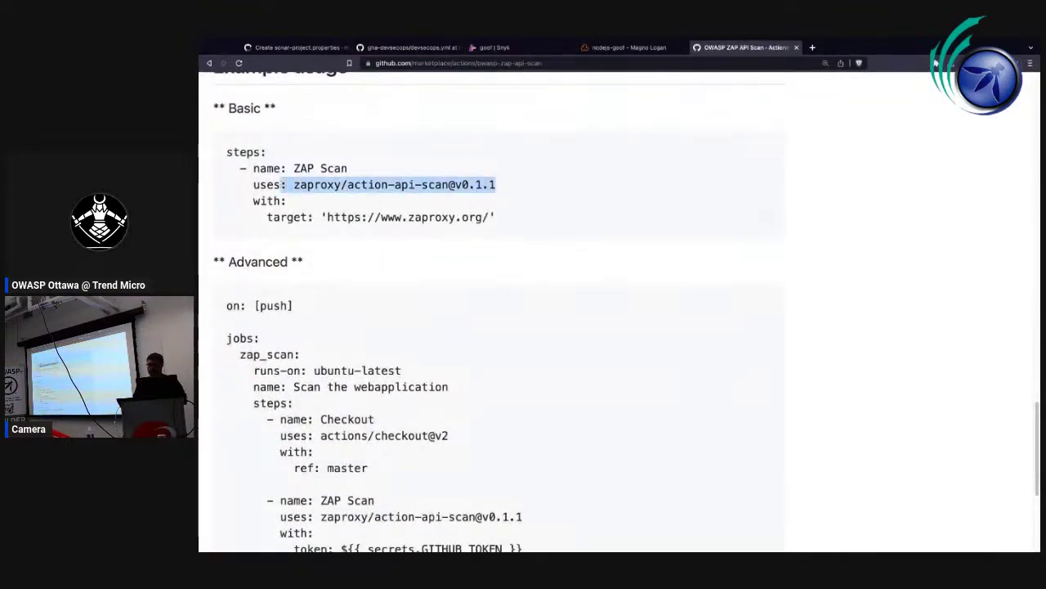
scroll(511, 264, "down", 1)
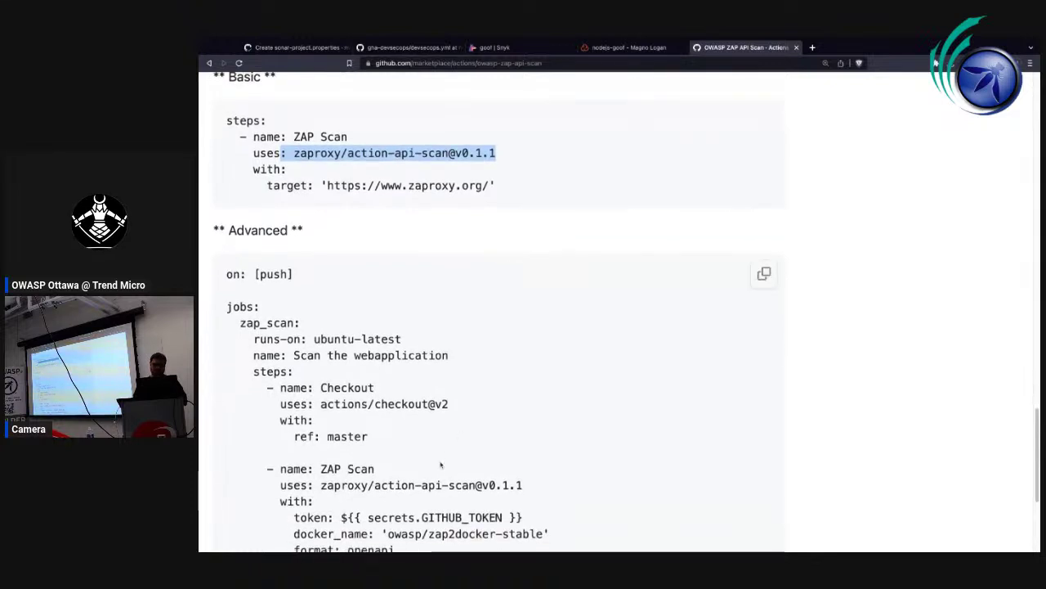
scroll(438, 474, "down", 3)
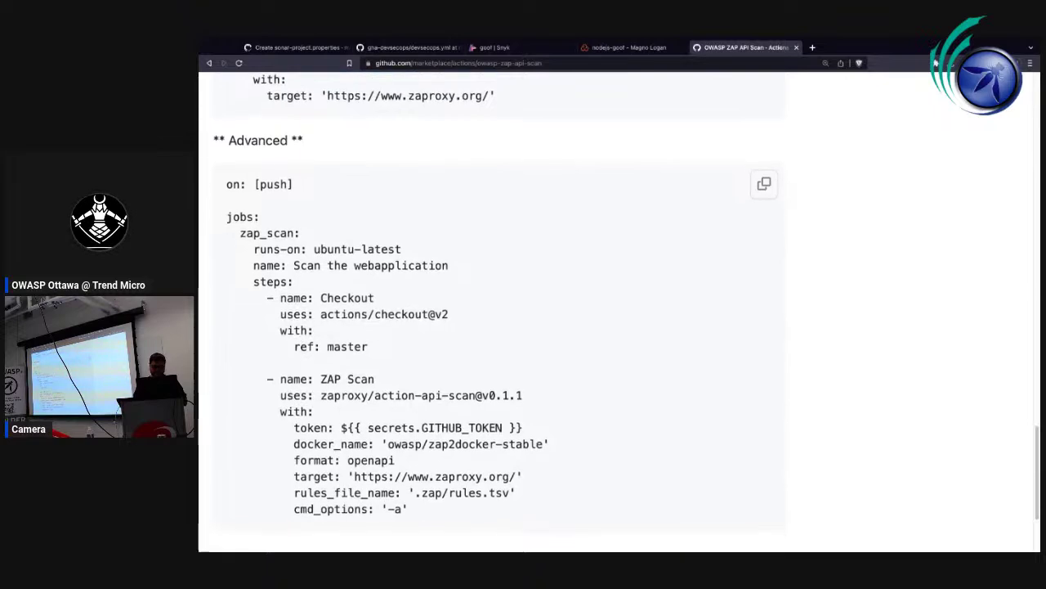
scroll(490, 327, "down", 2)
scroll(491, 327, "up", 2)
scroll(491, 327, "up", 1)
scroll(490, 327, "down", 2)
scroll(491, 327, "up", 5)
scroll(397, 331, "up", 3)
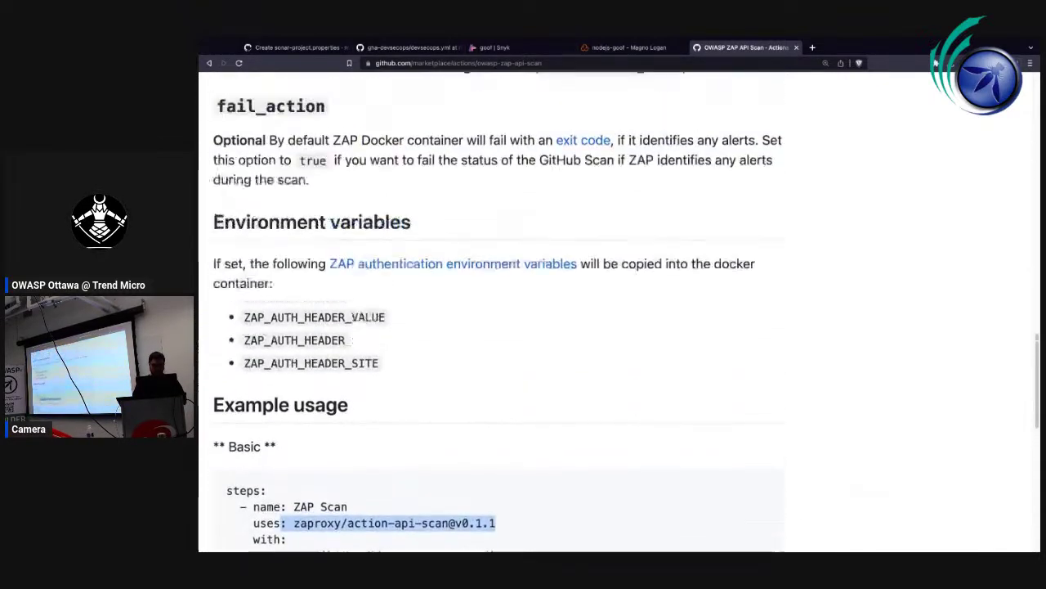
left_click(209, 64)
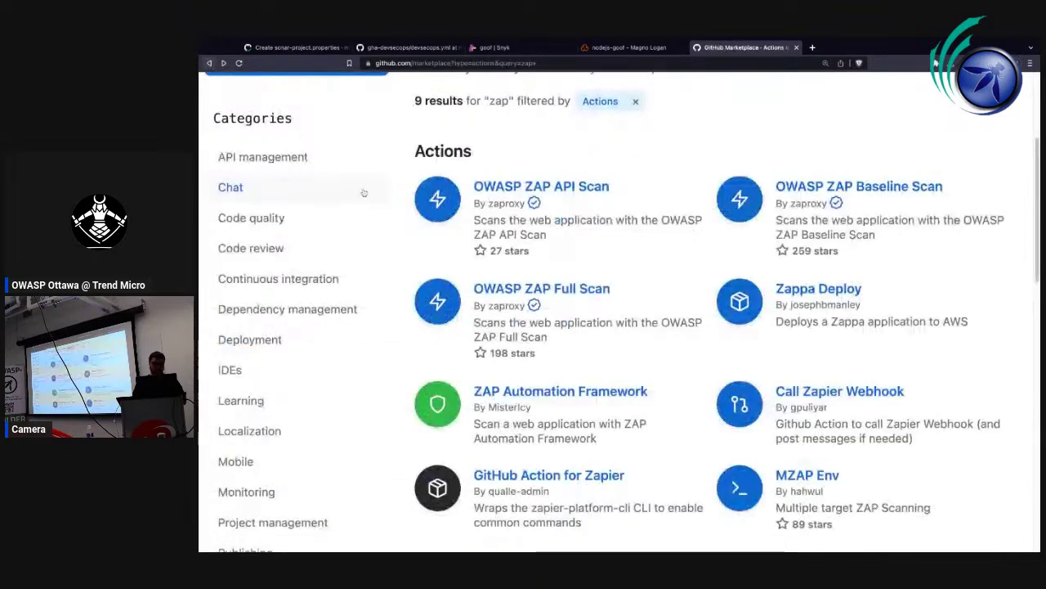
left_click(842, 188)
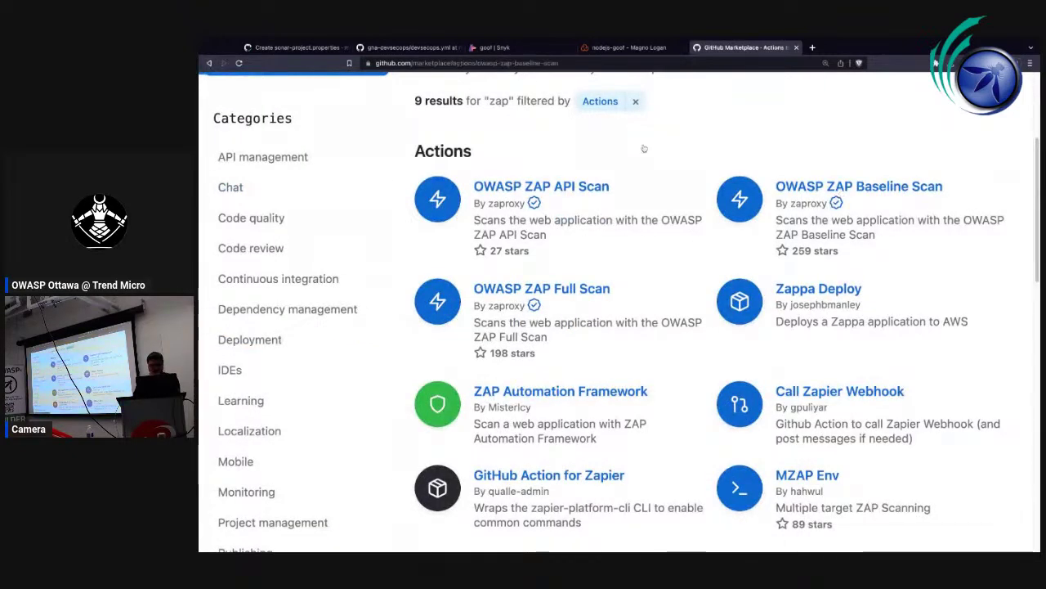
View the workflow run's sonarcloud job, then the main branch analysis summary of nodejs-goof in SonarCloud.
left_click(308, 50)
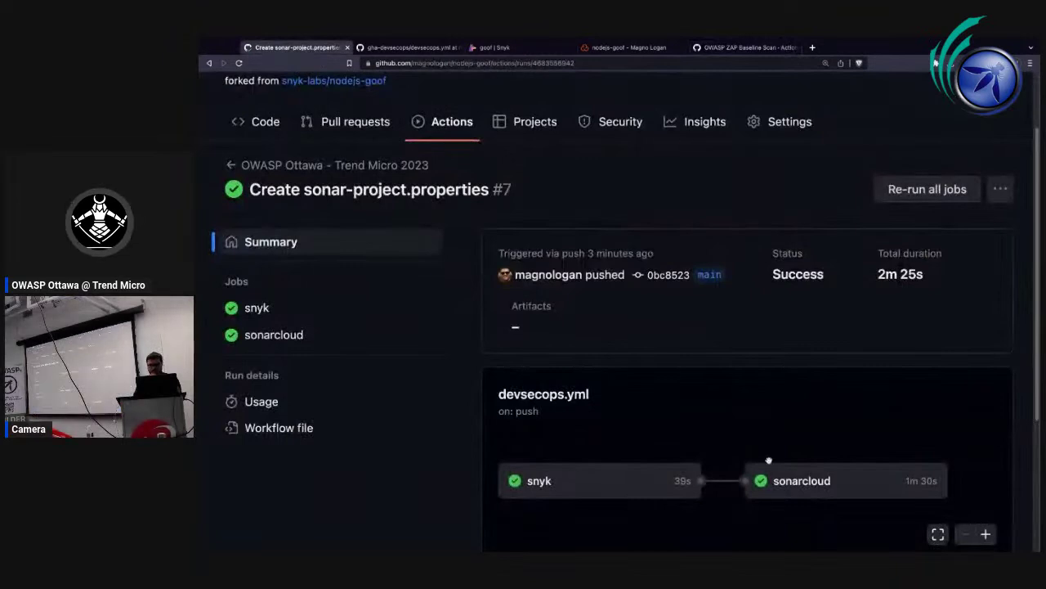
left_click(804, 491)
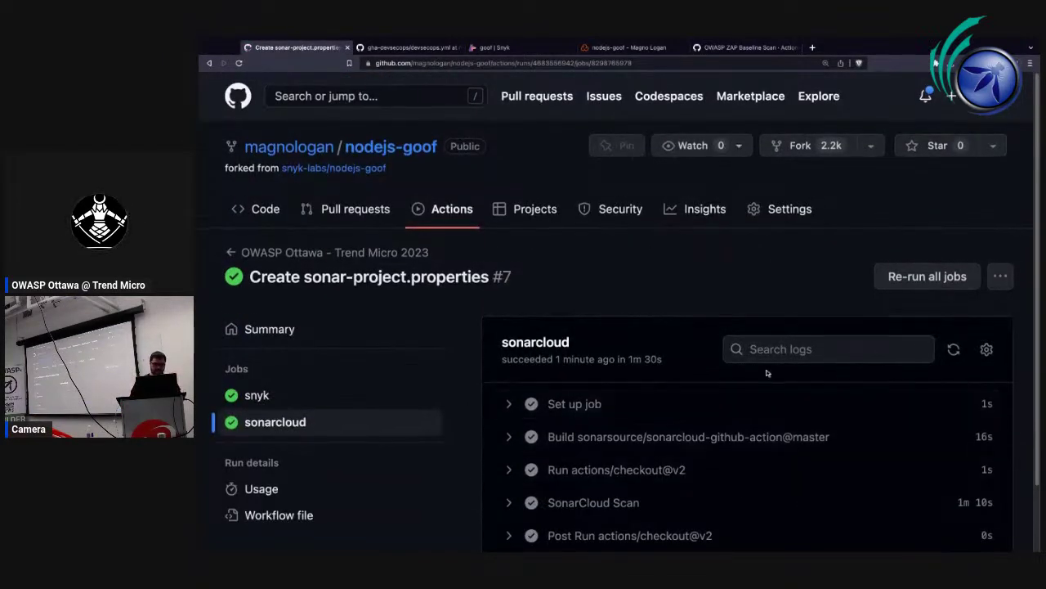
scroll(684, 317, "down", 1)
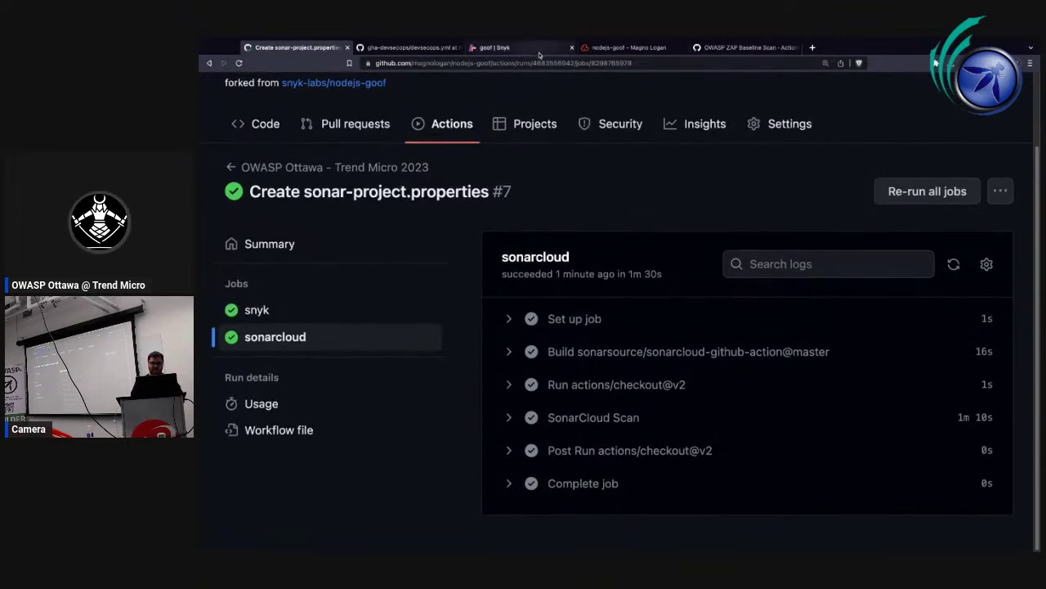
left_click(615, 47)
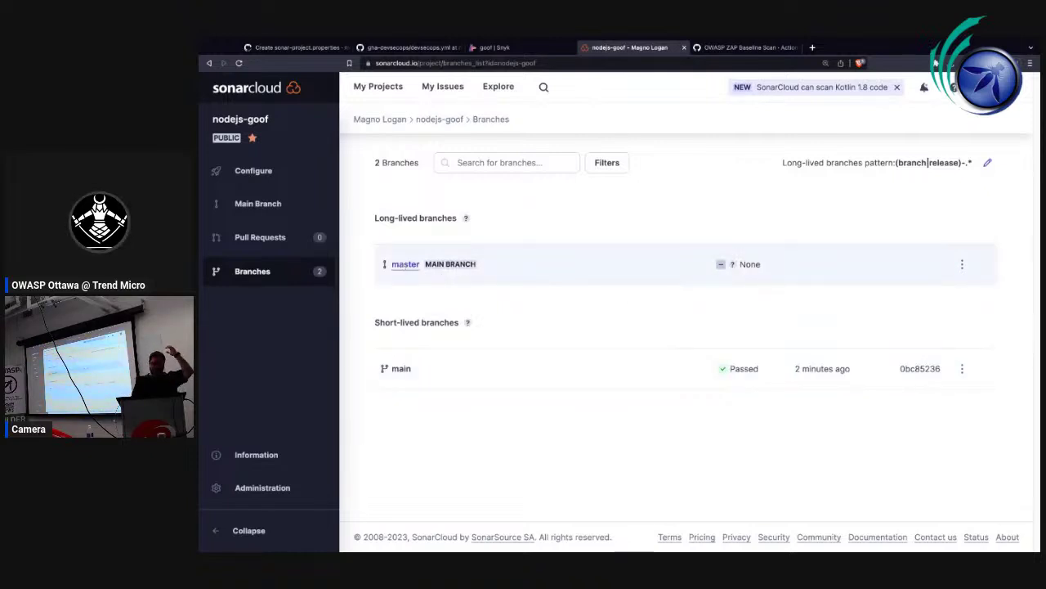
left_click(401, 369)
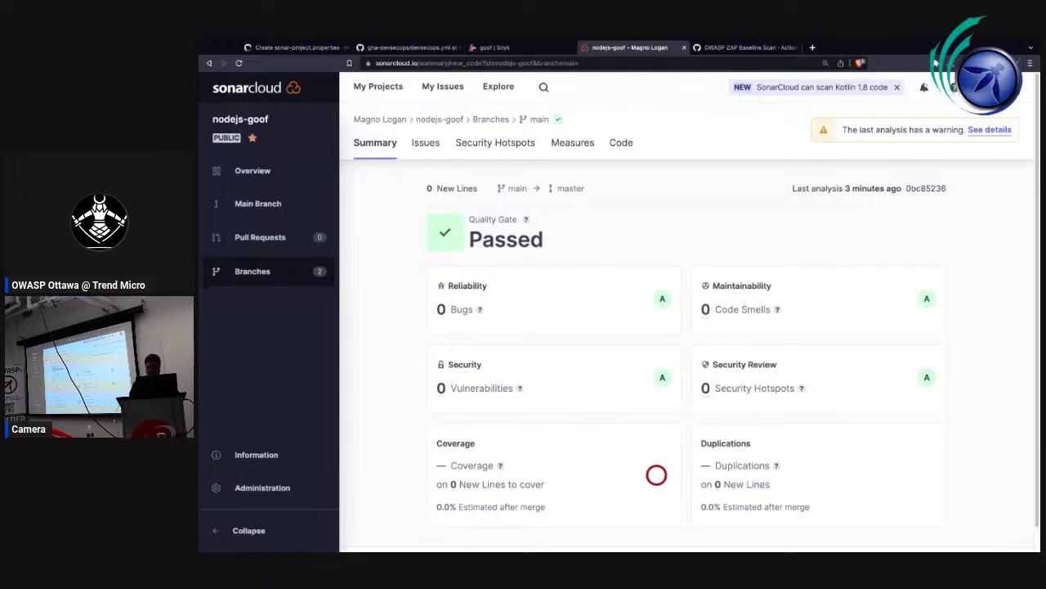
Open .github/workflows/devsecops.yml in the nodejs-goof repository for editing.
left_click(307, 47)
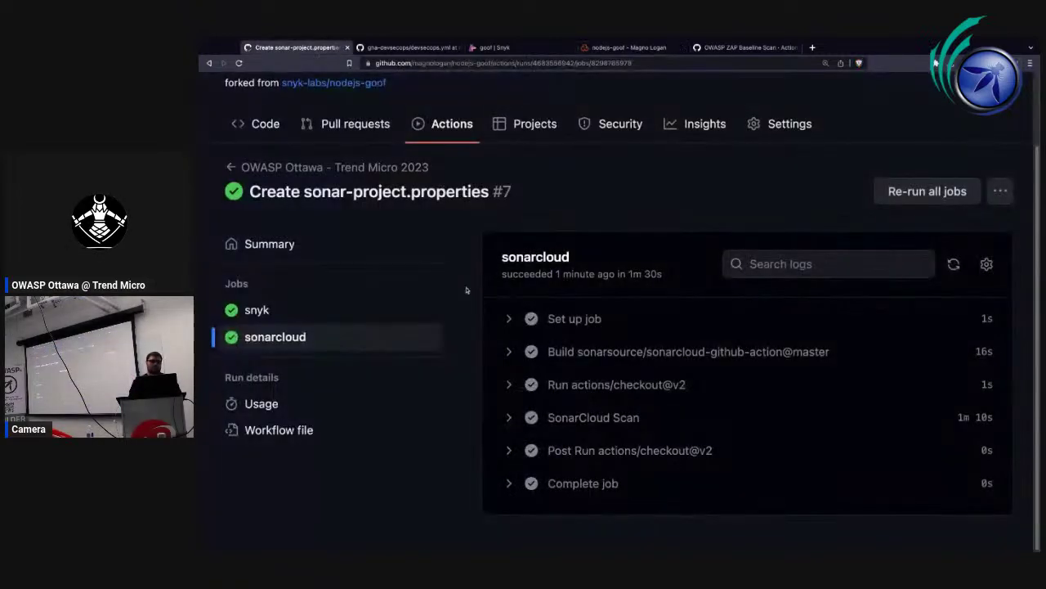
left_click(263, 125)
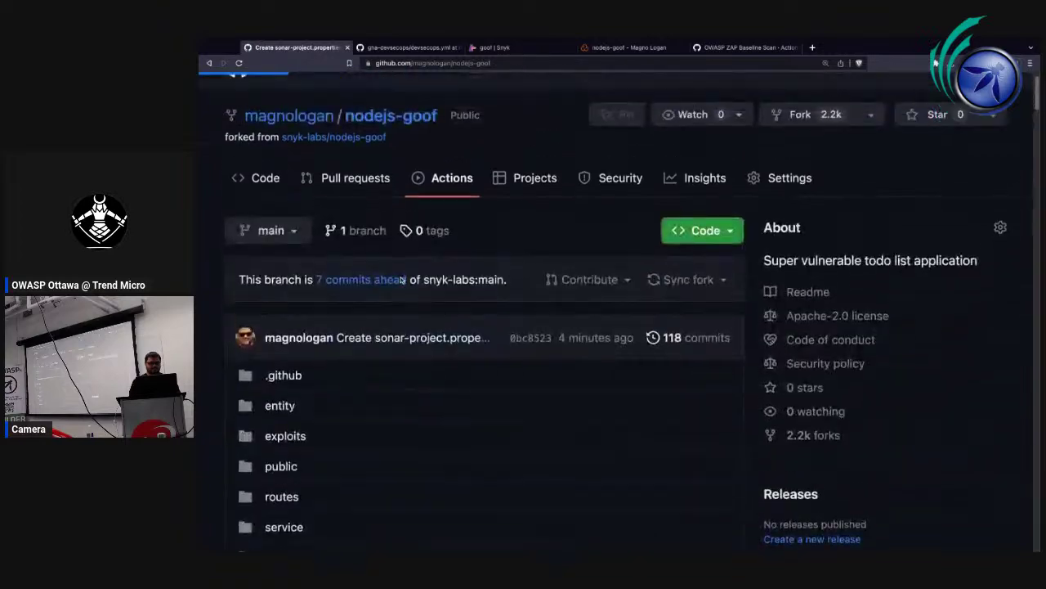
left_click(282, 407)
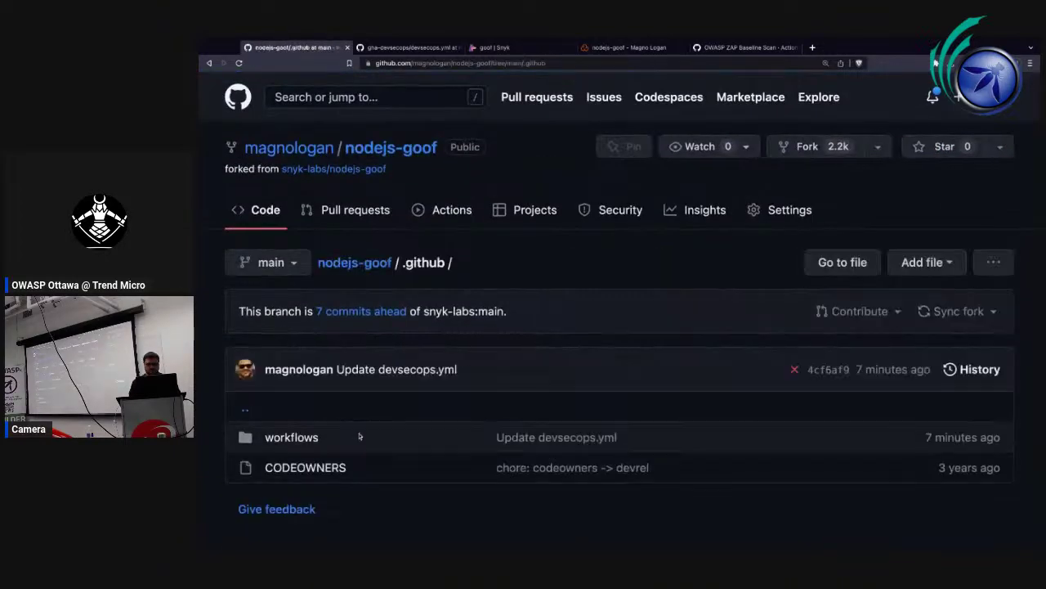
left_click(288, 439)
left_click(304, 439)
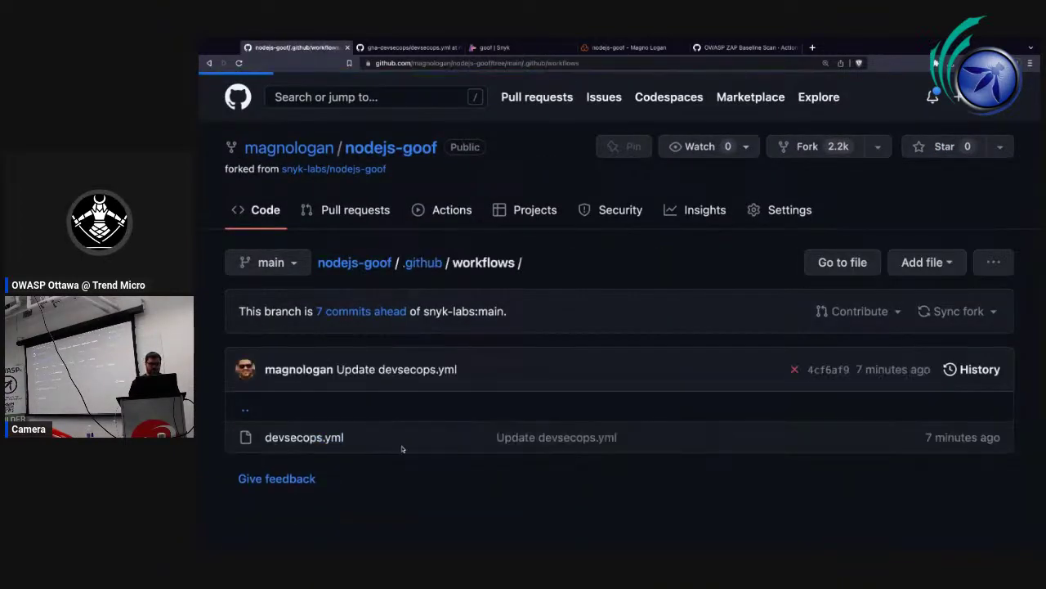
scroll(426, 454, "down", 5)
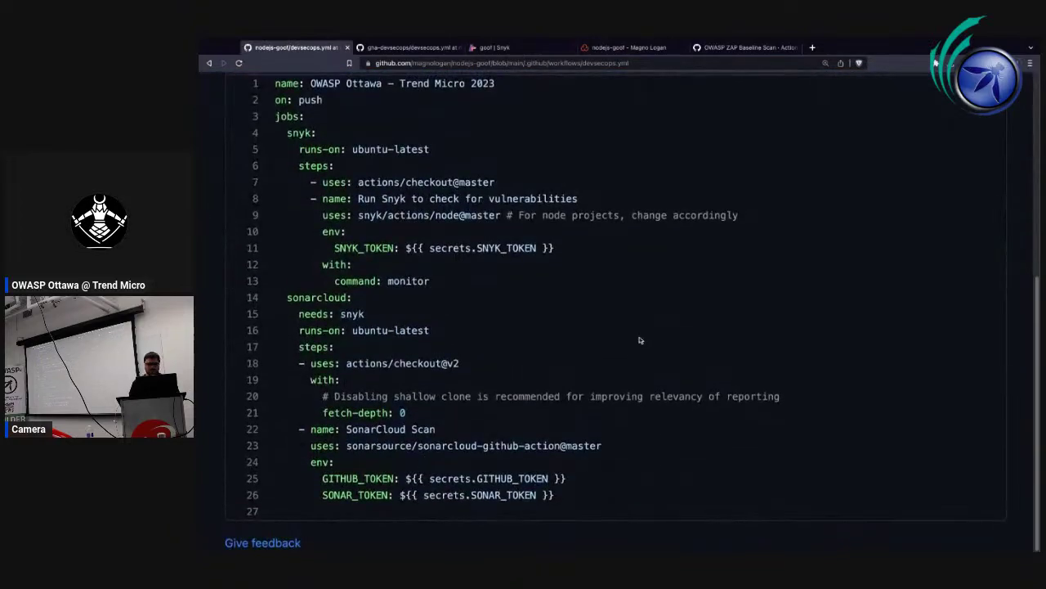
scroll(903, 284, "up", 3)
left_click(911, 254)
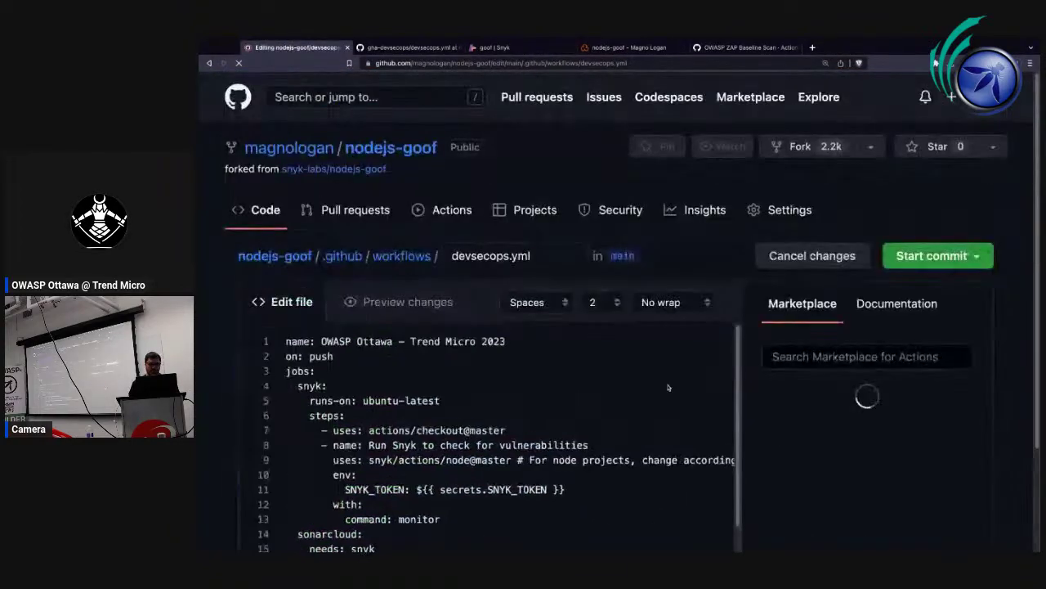
Paste the copied ZAP Scan steps below the sonarcloud job at the end of devsecops.yml.
scroll(575, 439, "down", 5)
scroll(572, 450, "up", 2)
scroll(570, 466, "down", 2)
scroll(569, 465, "right", 1)
left_click(566, 463)
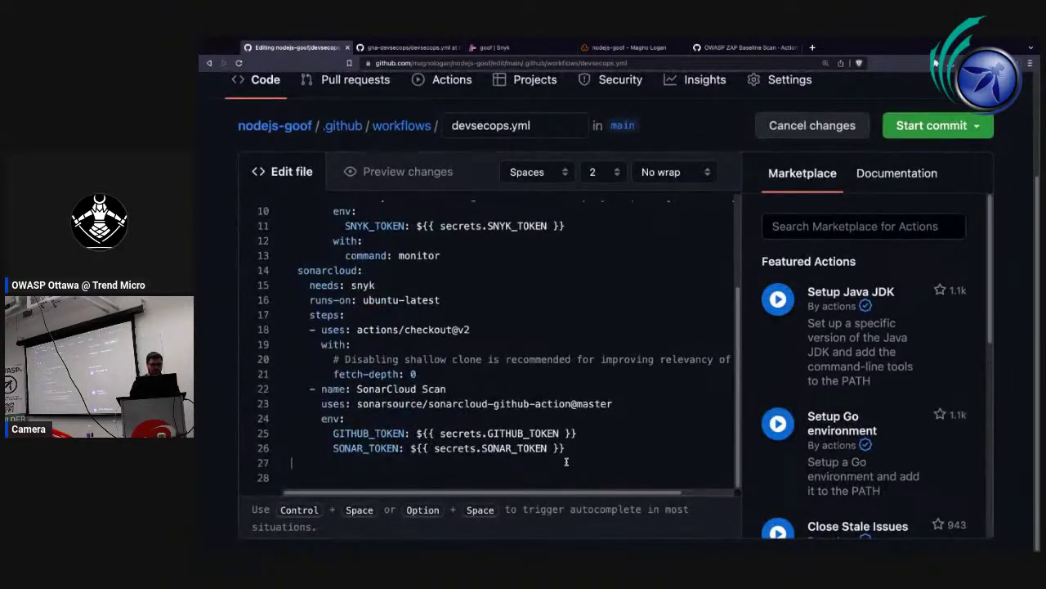
key("super+v")
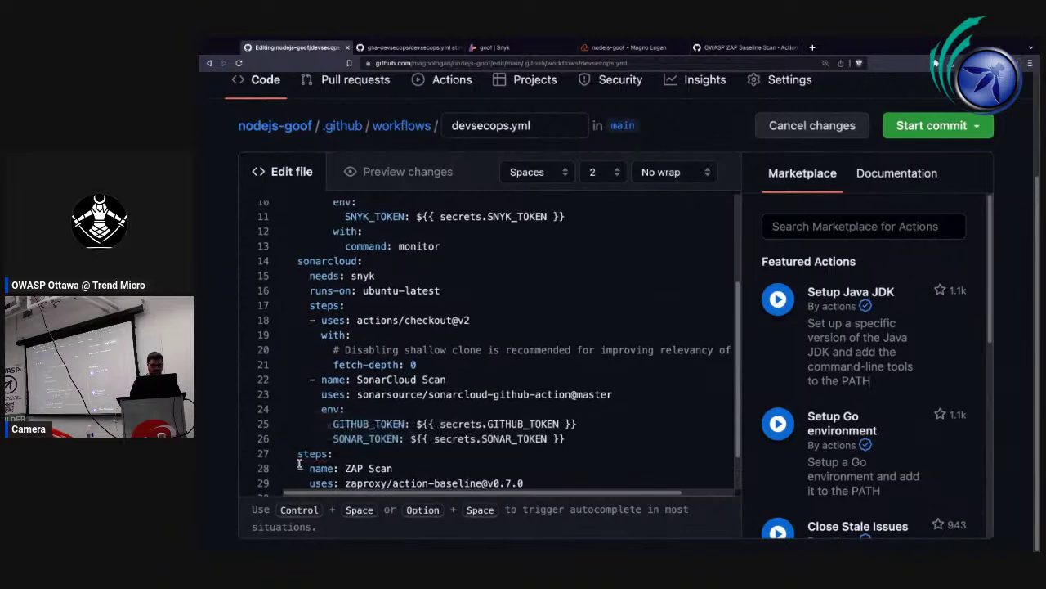
scroll(306, 457, "down", 2)
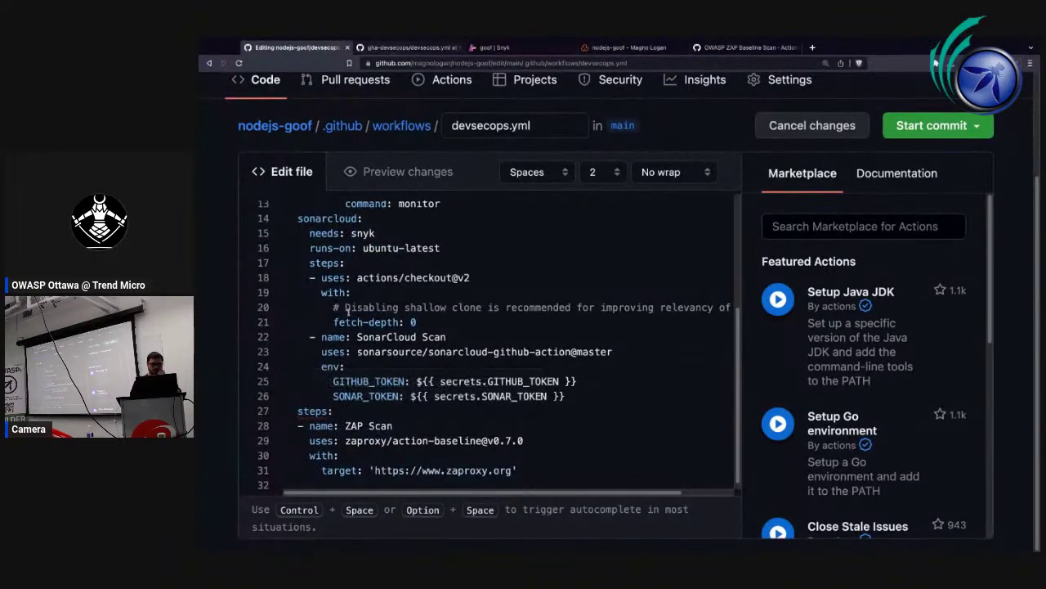
Add a "zap:" job key on its own line above the pasted ZAP Scan steps.
type("zap:")
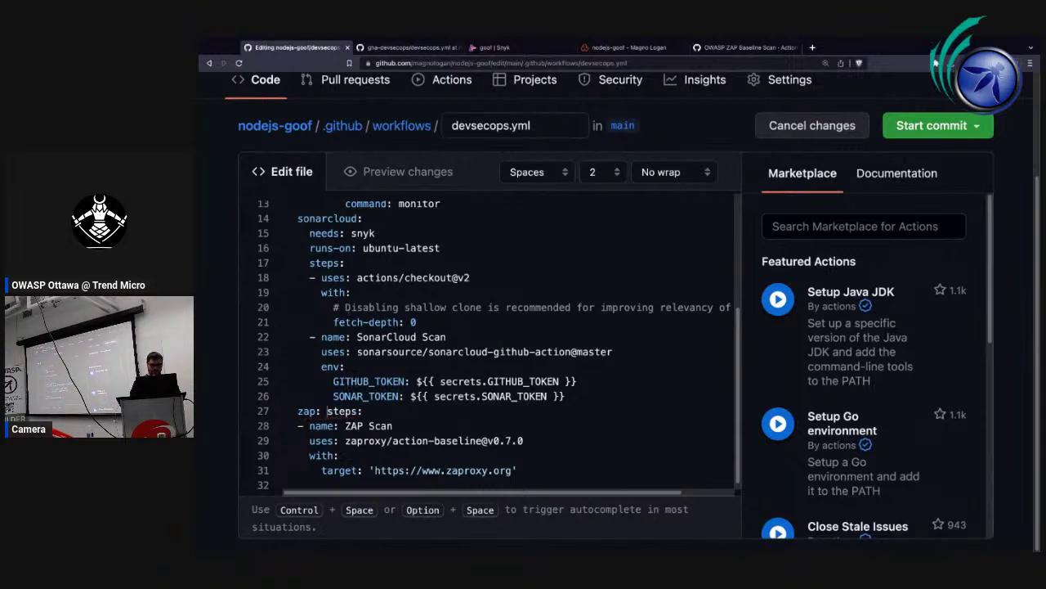
key("Return")
scroll(347, 311, "up", 3)
scroll(491, 343, "down", 3)
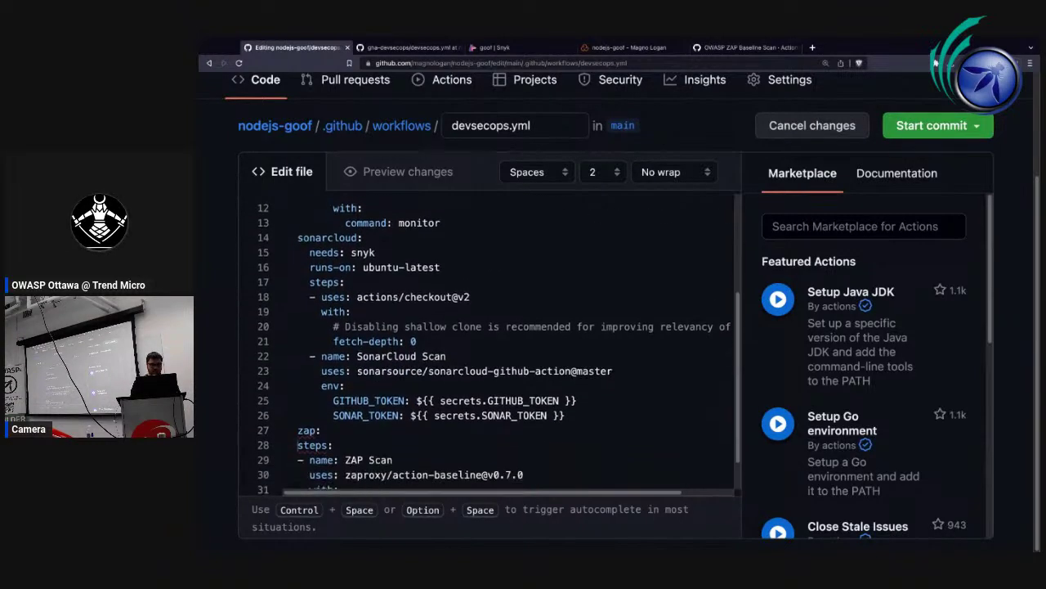
Add a "runs-on: ubuntu-latest" line between the zap job key and its steps.
type("runs-on")
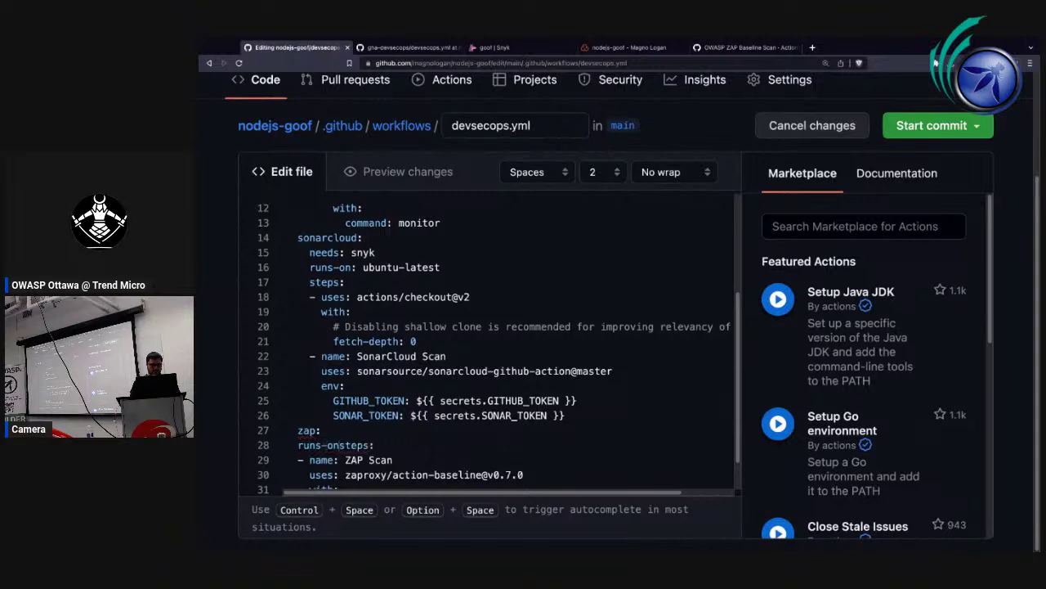
type(": ubuntu-")
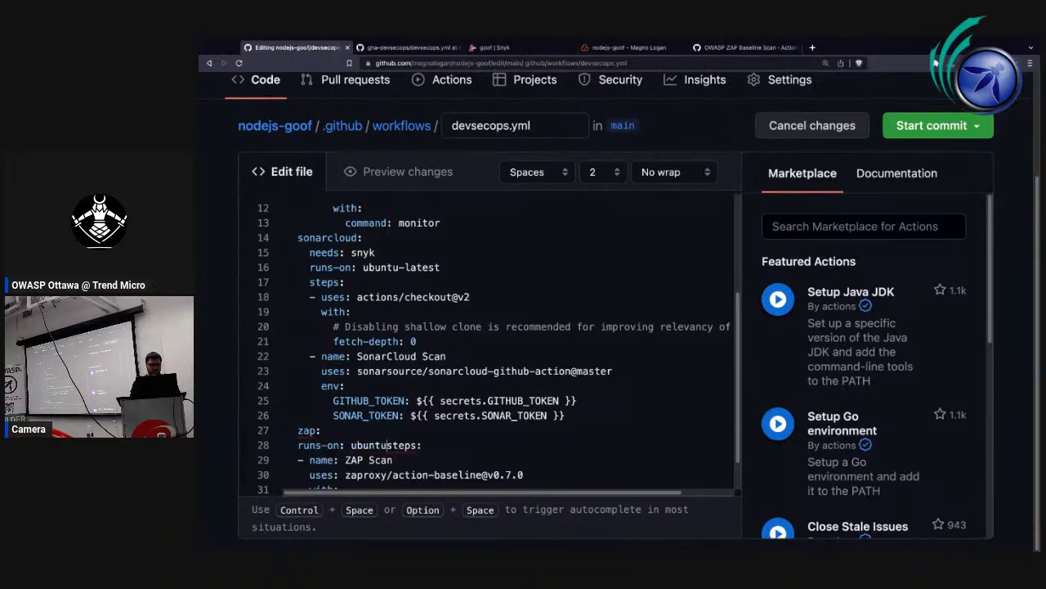
type("latest")
key("Return")
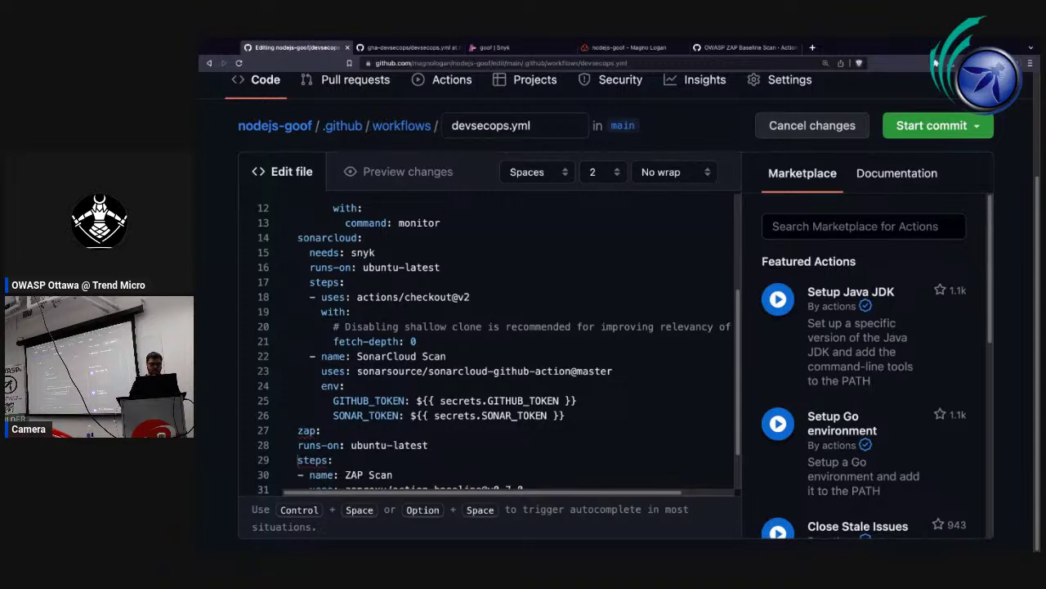
Indent the zap job's runs-on, steps and "- name: ZAP Scan" lines one level so they nest under zap.
key("Up")
key("Tab")
key("Down")
key("Home")
key("Tab")
key("Down")
key("Home")
key("Tab")
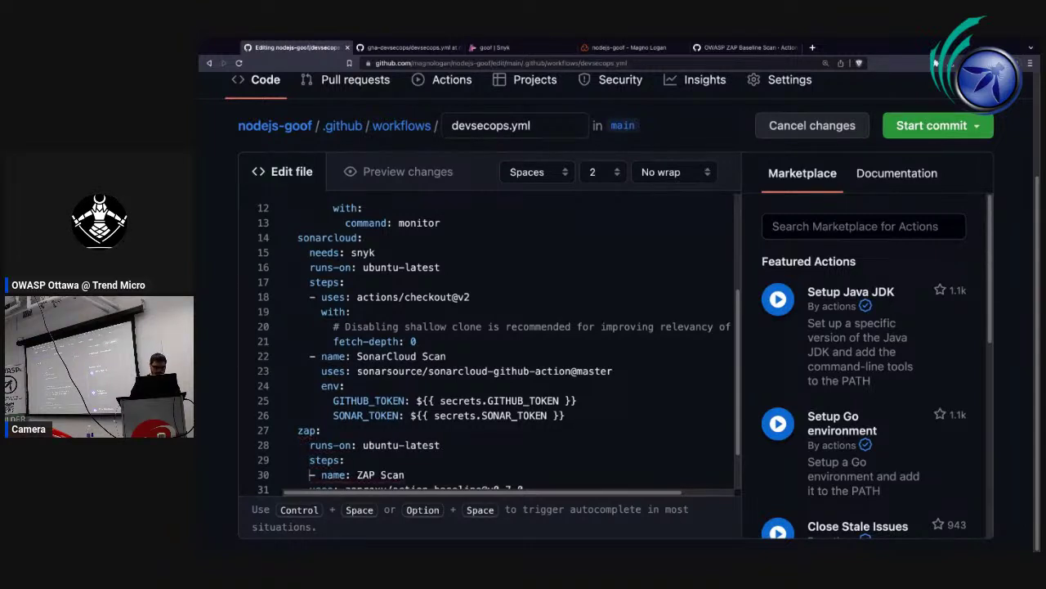
Indent the ZAP Scan step's uses, with and target lines by one more level each.
scroll(322, 393, "down", 1)
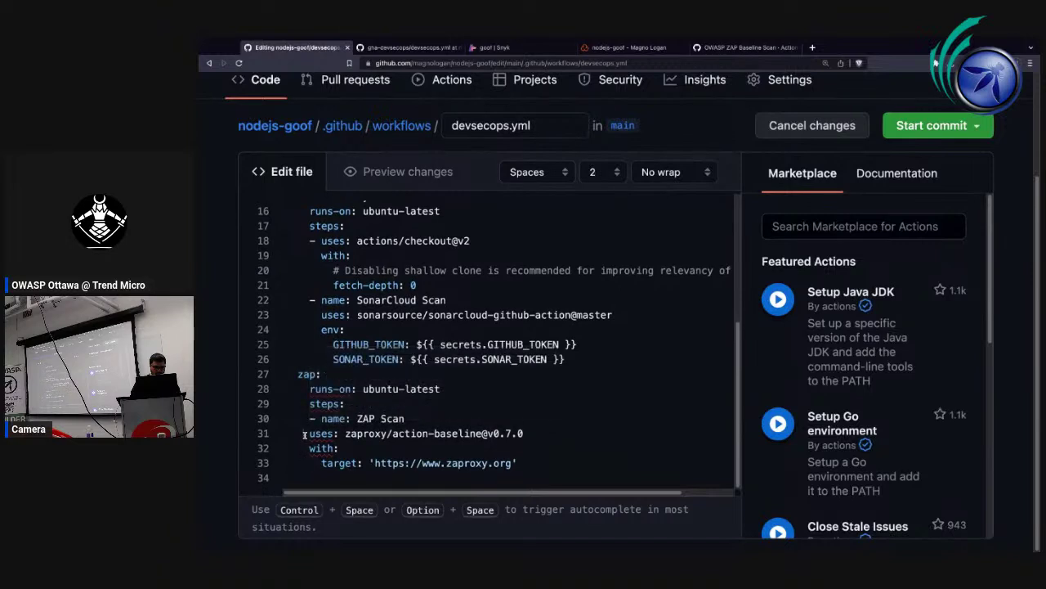
left_click(304, 435)
key("Tab")
left_click(308, 448)
key("Tab")
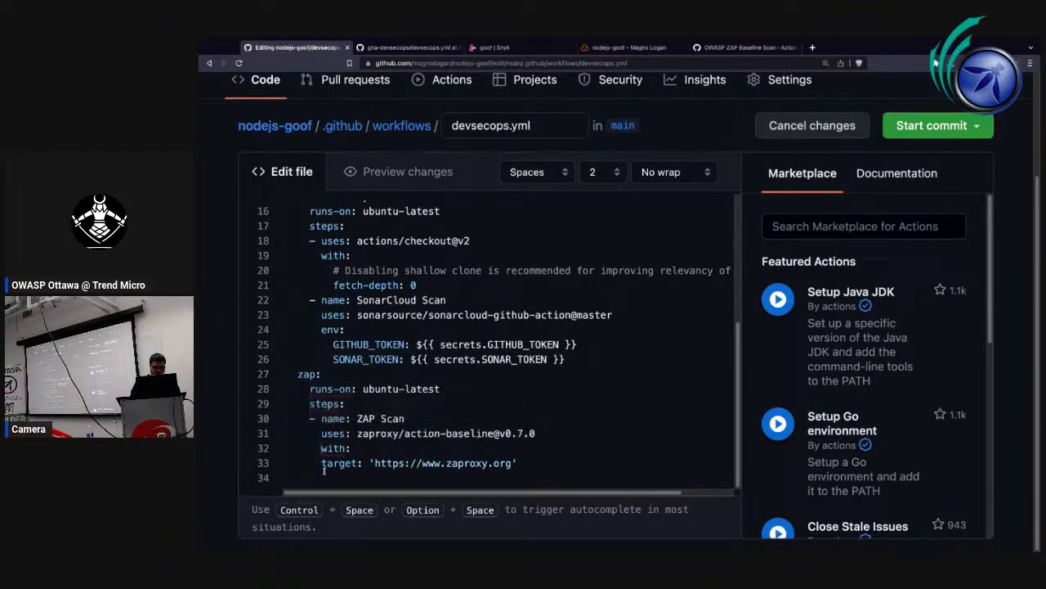
left_click(320, 465)
key("Tab")
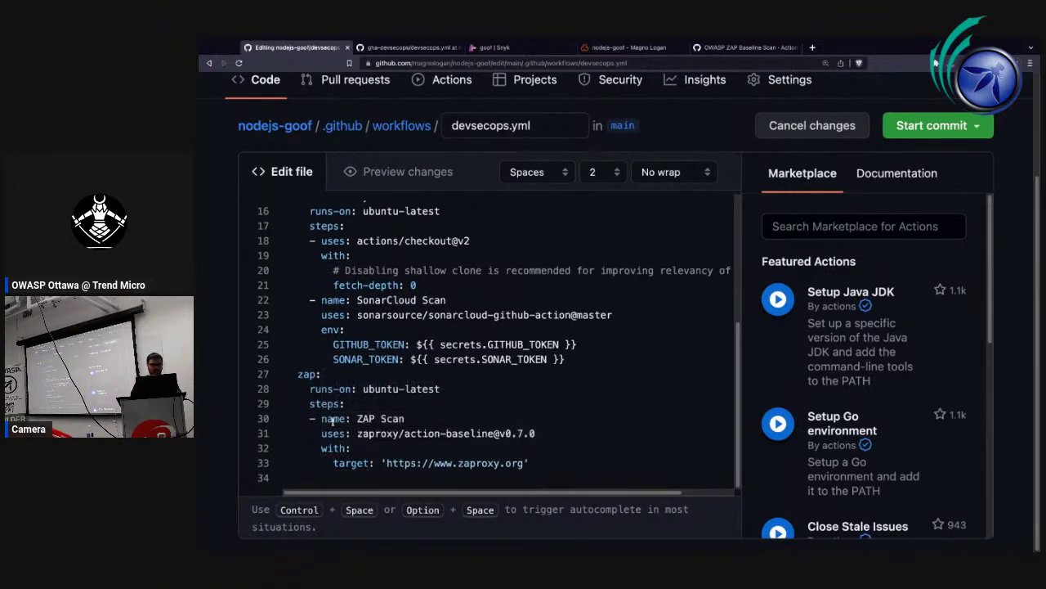
Remove the "needs: snyk" line from the sonarcloud job.
scroll(373, 389, "up", 1)
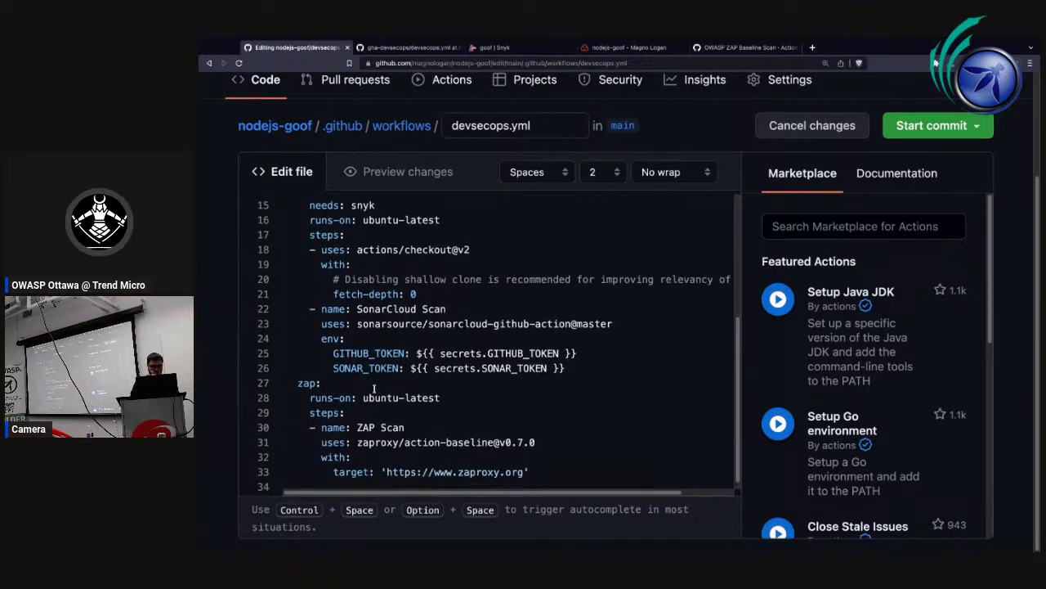
scroll(336, 381, "up", 3)
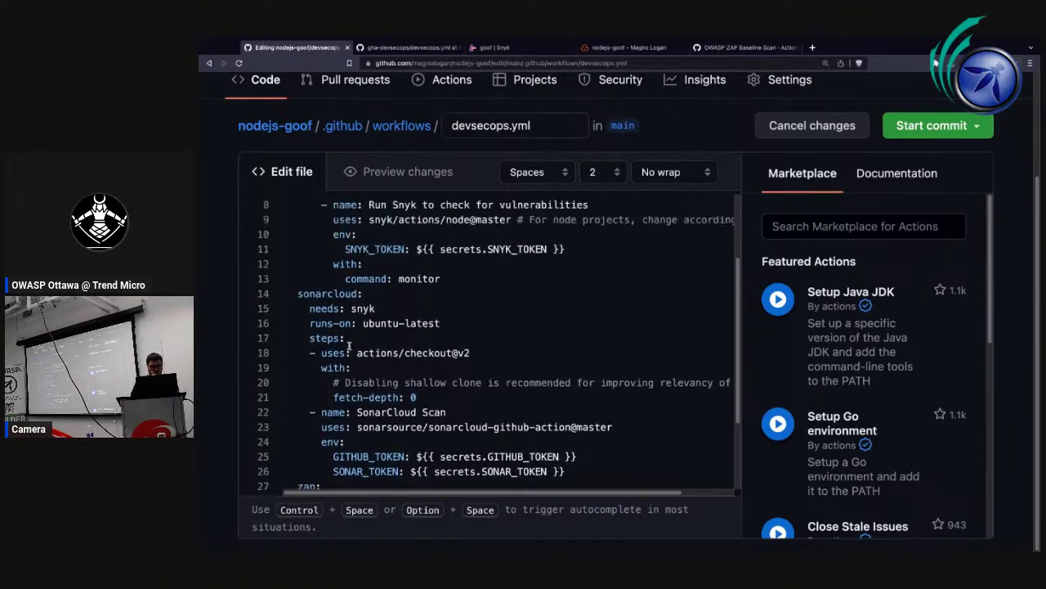
left_click_drag(381, 308, 255, 315)
key("BackSpace")
key("BackSpace")
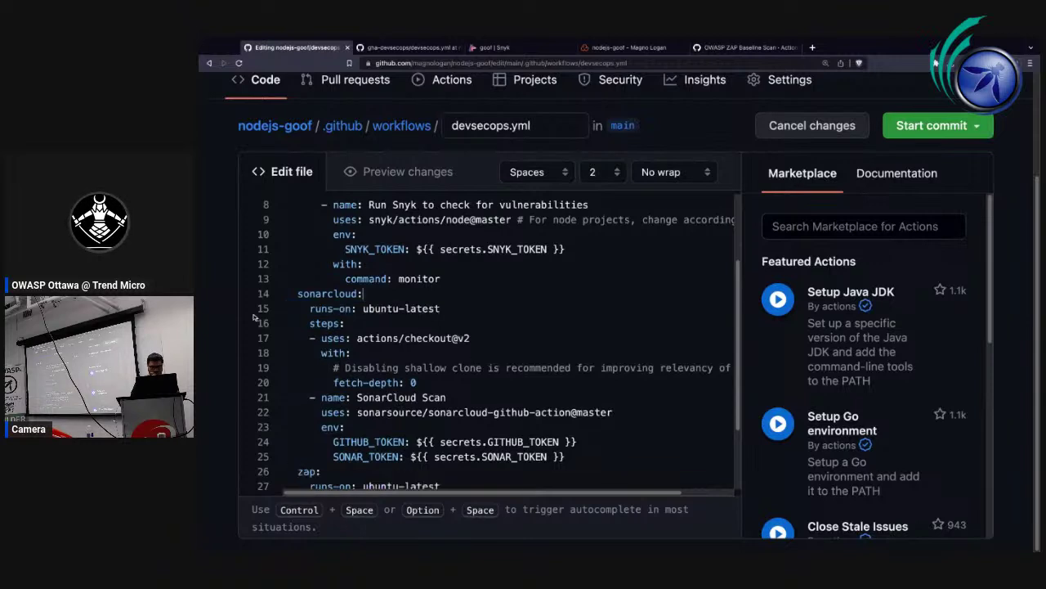
Highlight the target URL of the ZAP Scan step in the zap job.
scroll(368, 368, "down", 3)
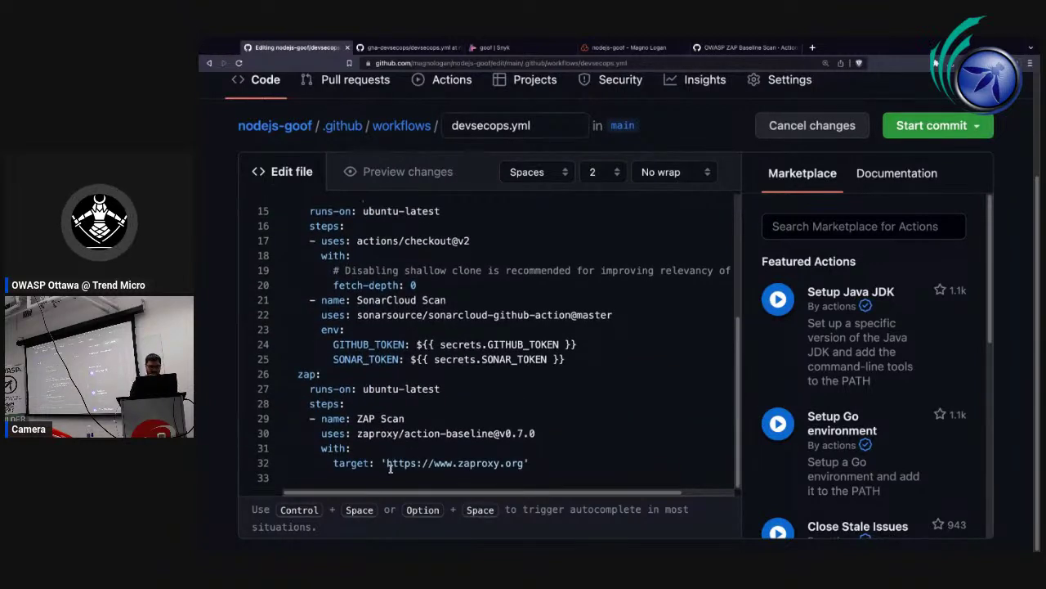
left_click_drag(429, 463, 386, 463)
key("shift+End")
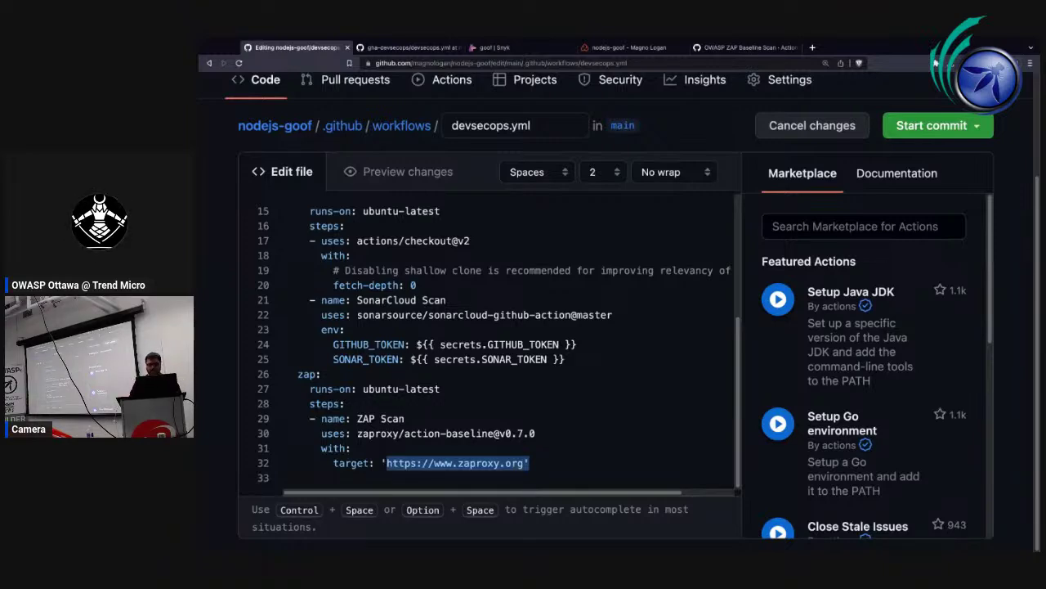
Open the OWASP Juice Shop home page at juice-shop.herokuapp.com in a new tab and dismiss its welcome message.
key("ctrl+t")
type("owasp ")
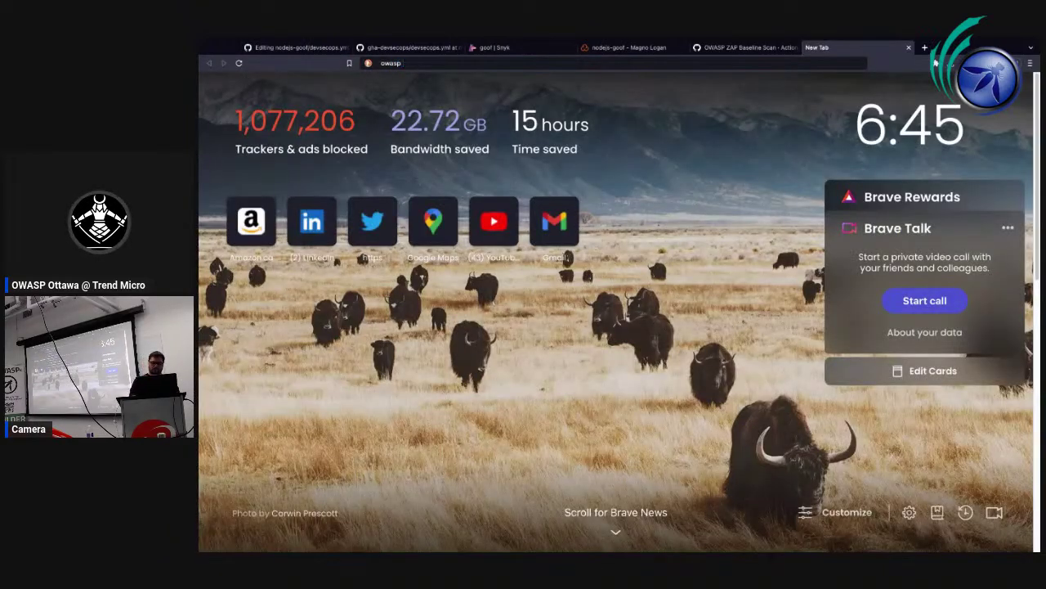
type("juice")
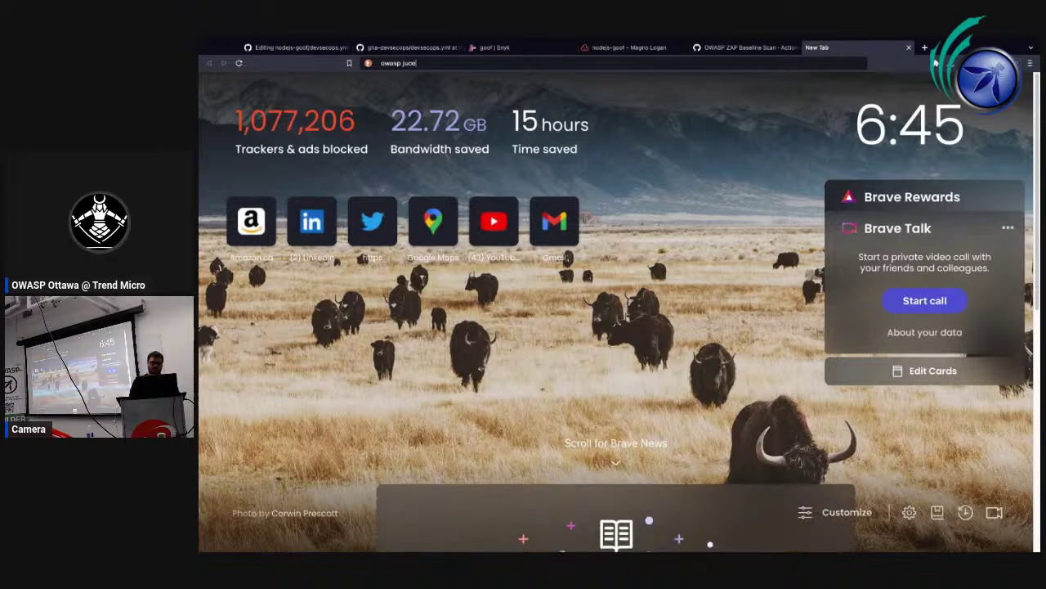
key("Right")
key("Down")
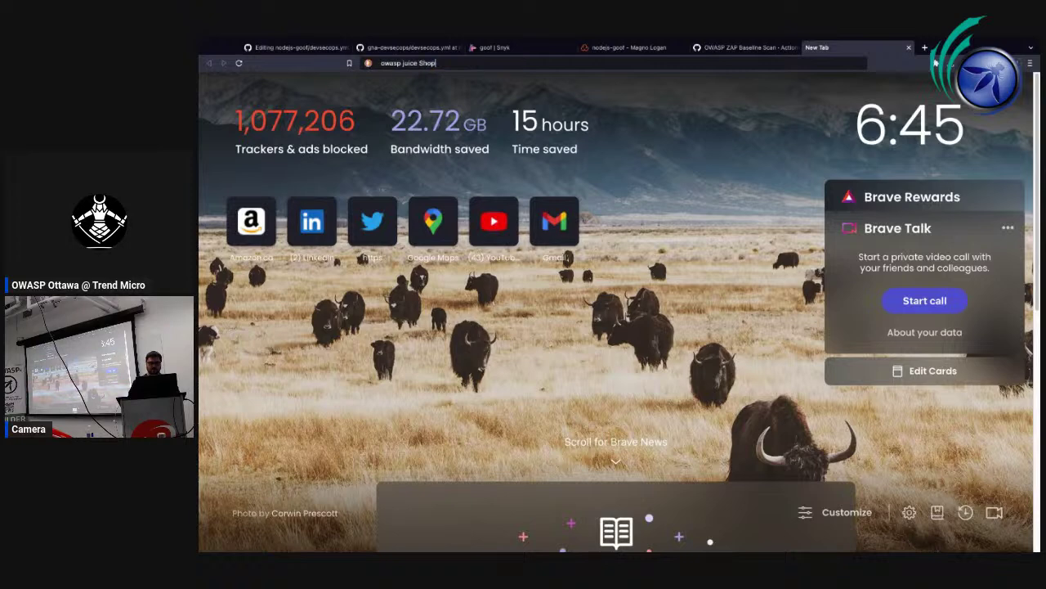
key("Return")
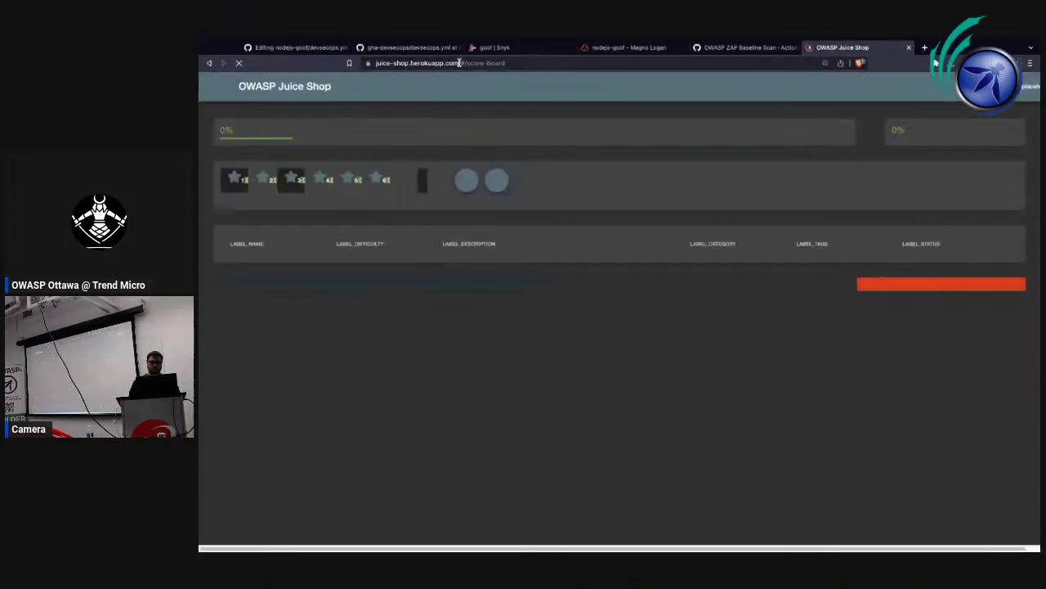
left_click_drag(481, 63, 572, 66)
key("BackSpace")
key("Return")
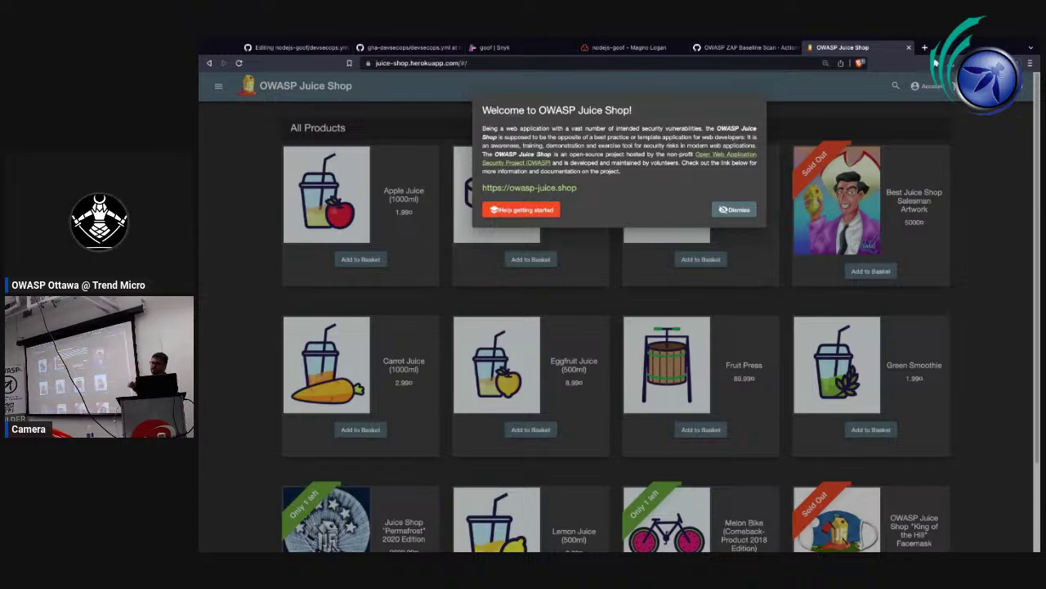
left_click(734, 209)
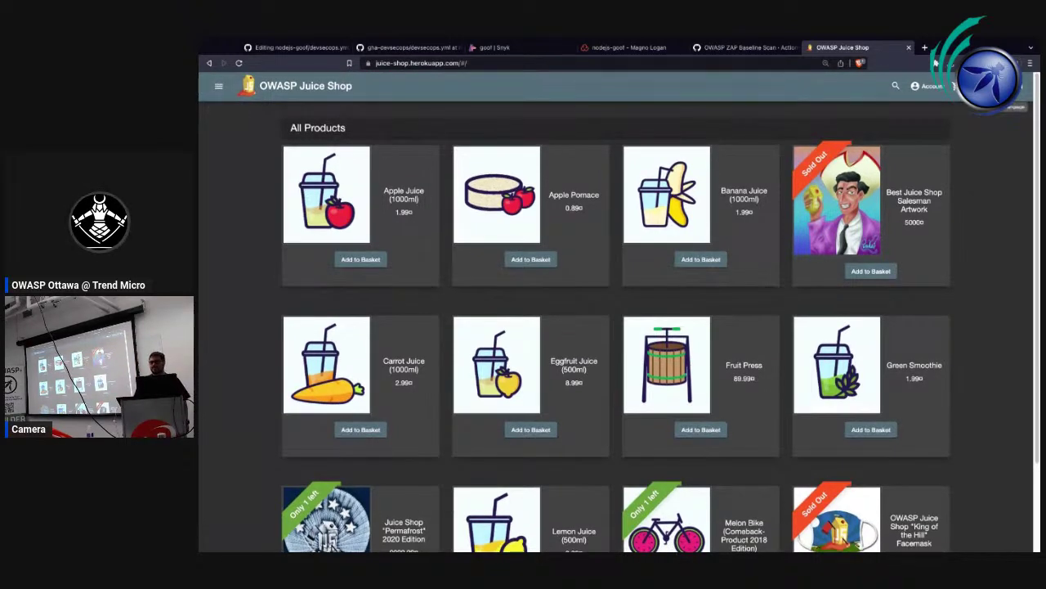
View the Juice Shop score board at juice-shop.herokuapp.com/#/score-board, with the language list closed.
left_click(1022, 85)
left_click(464, 63)
left_click(508, 65)
type("score-board")
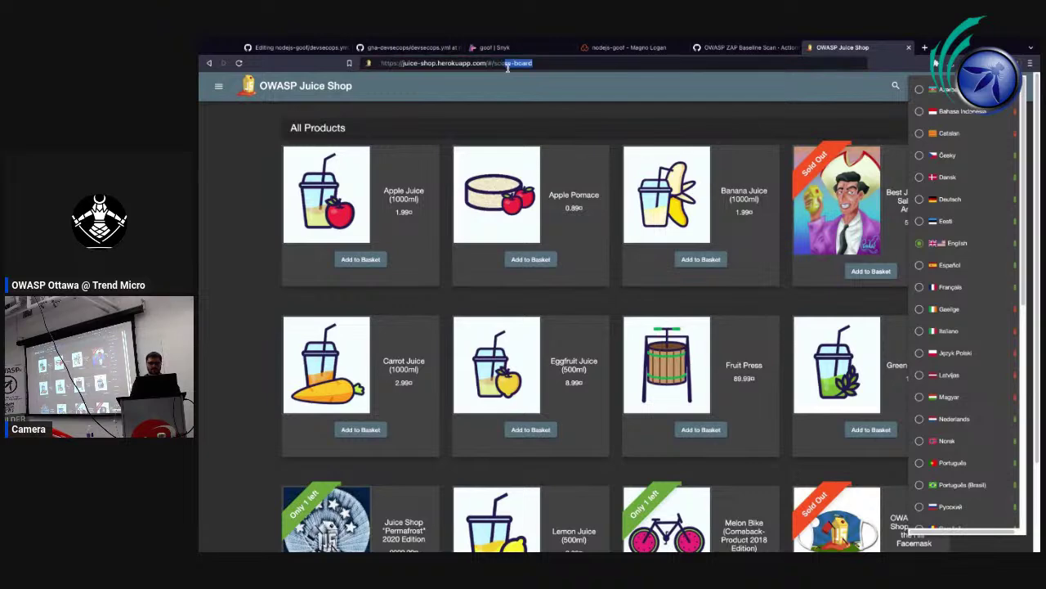
key("Return")
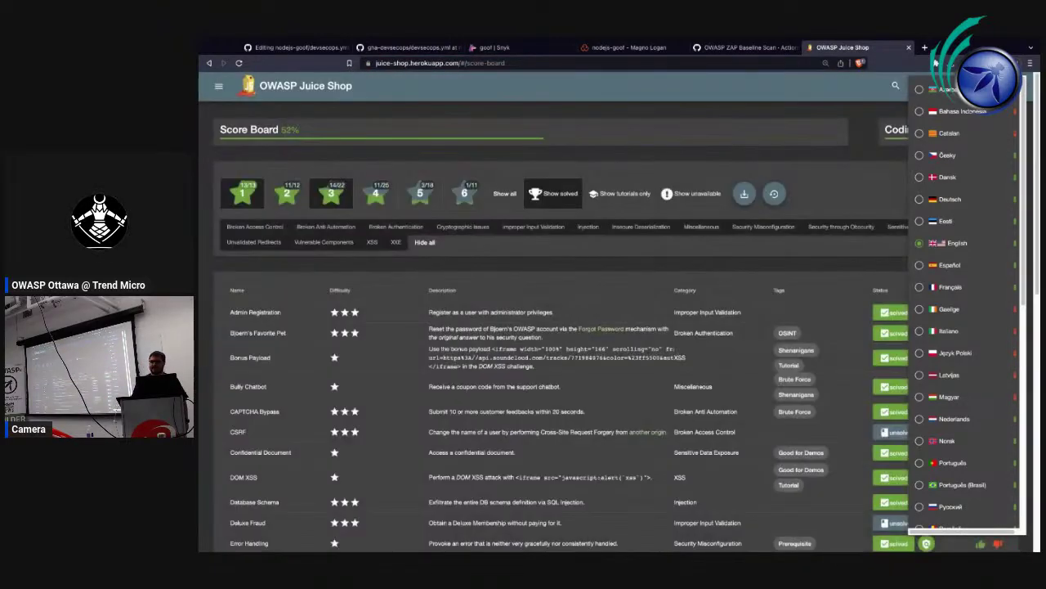
left_click(842, 126)
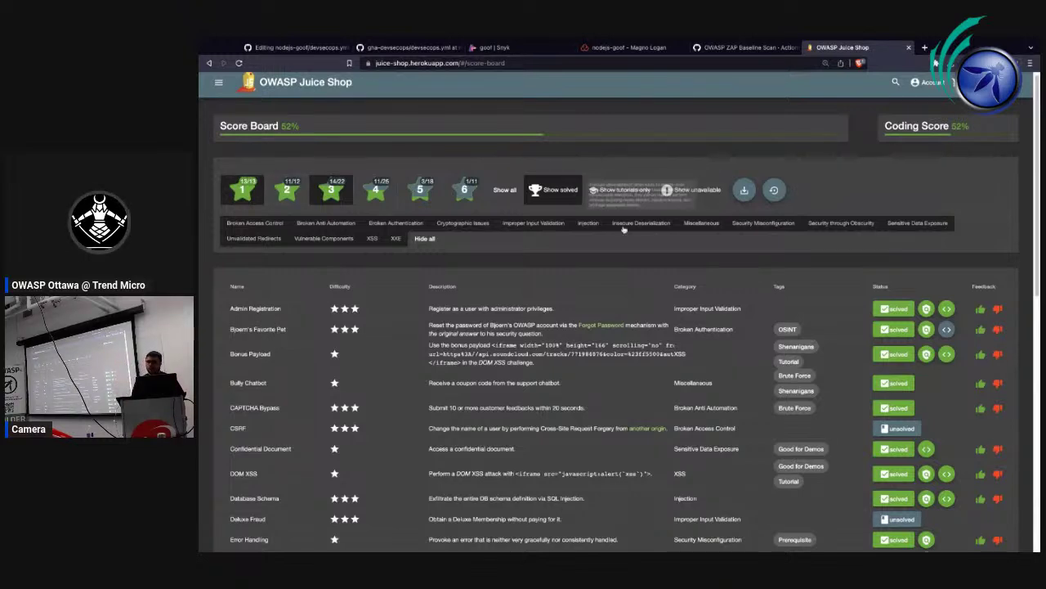
Filter the score board to XSS challenges, show all difficulty levels, and switch the category filter to Injection.
left_click(373, 238)
left_click(379, 242)
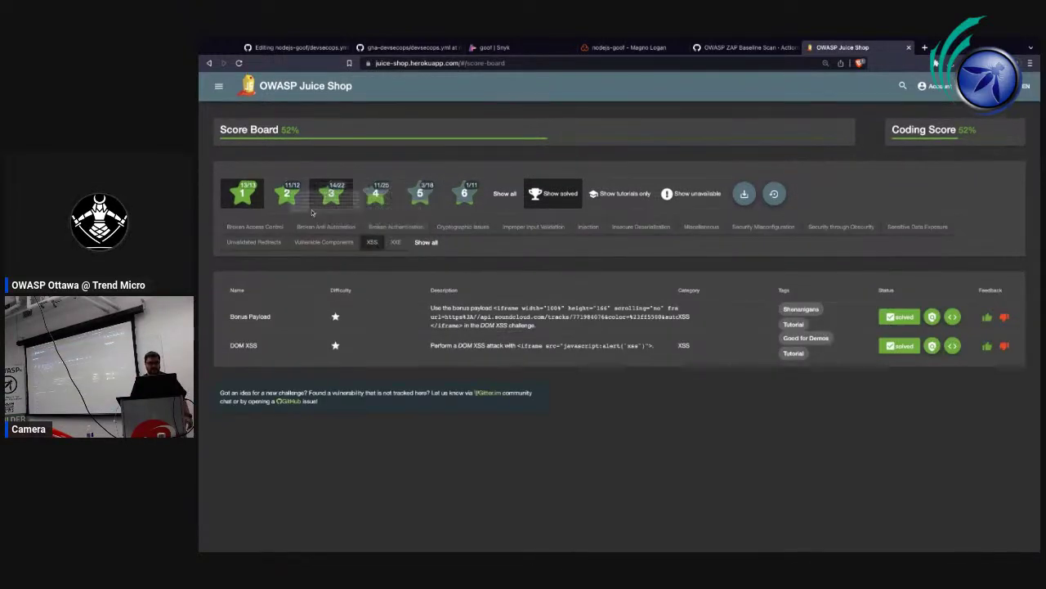
left_click(433, 193)
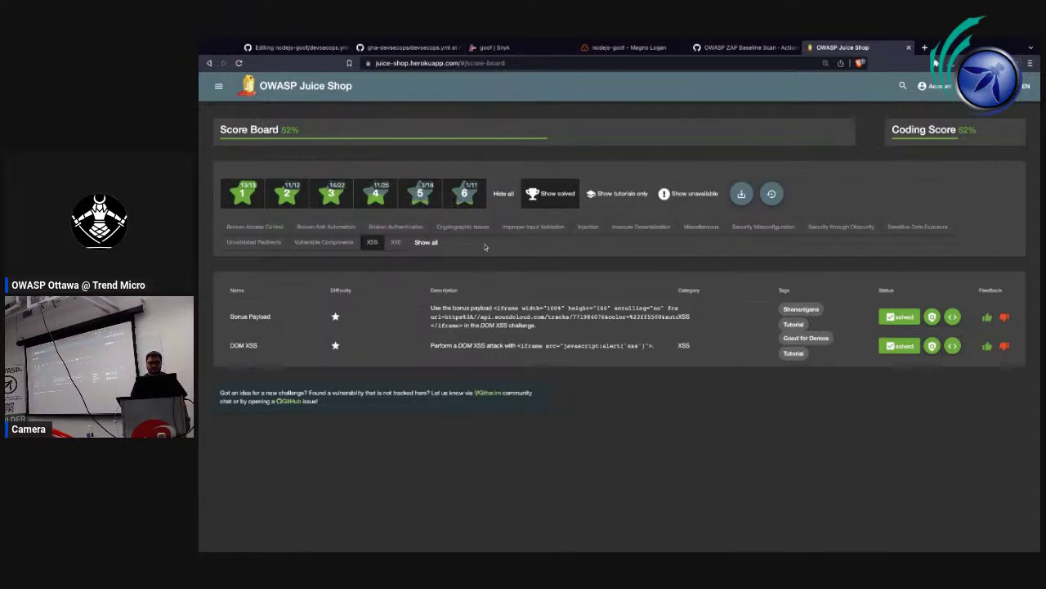
left_click(594, 232)
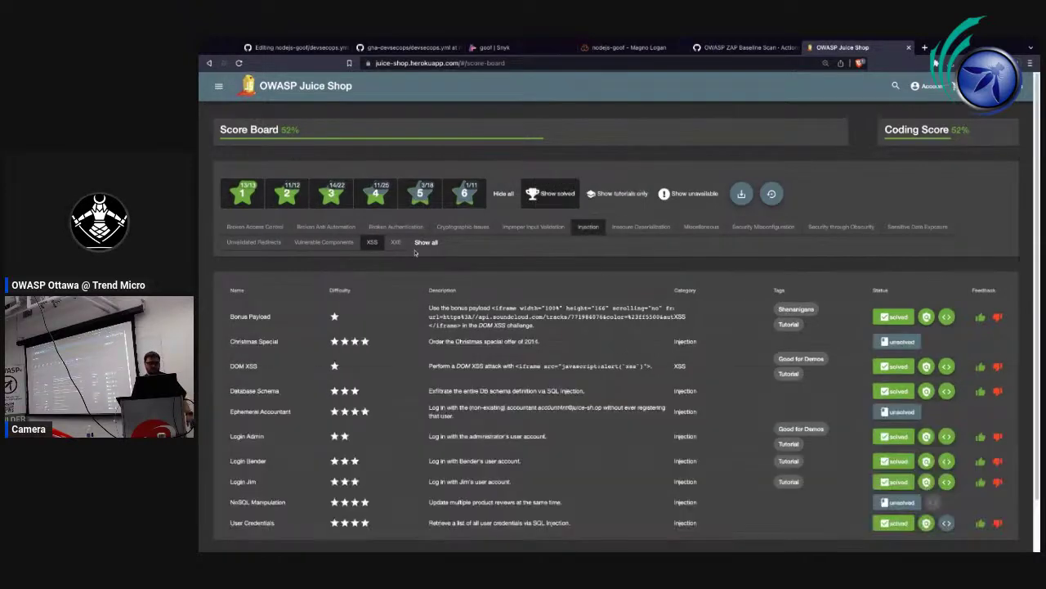
left_click(369, 242)
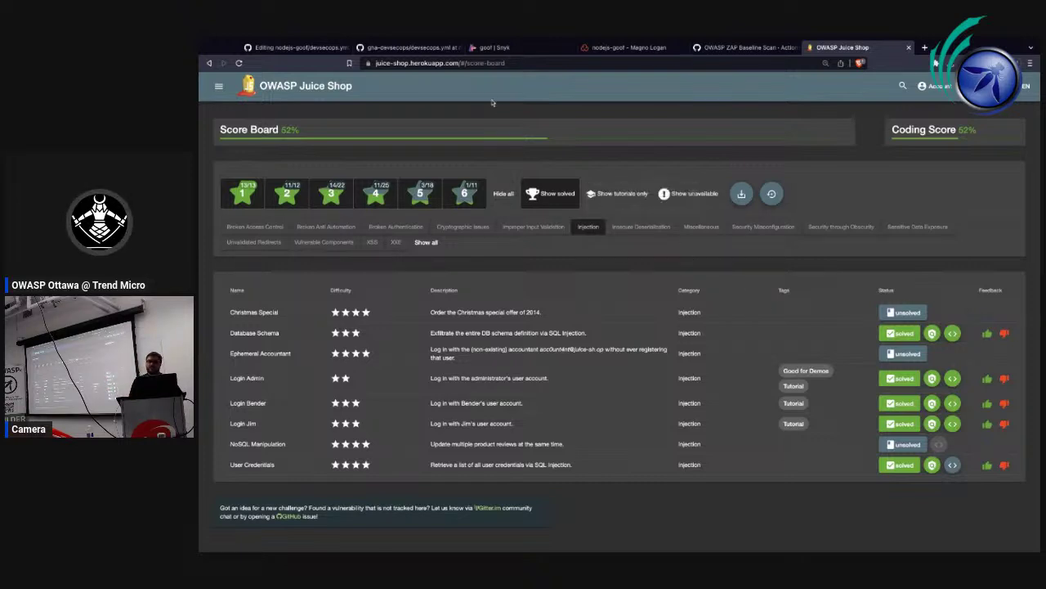
left_click_drag(460, 63, 357, 58)
key("ctrl+c")
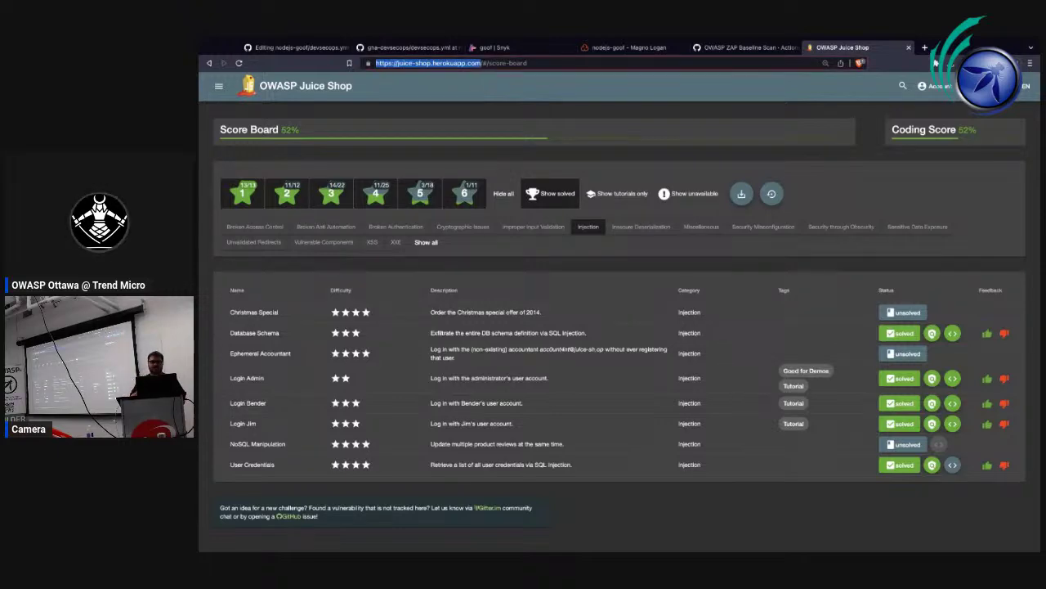
left_click(327, 49)
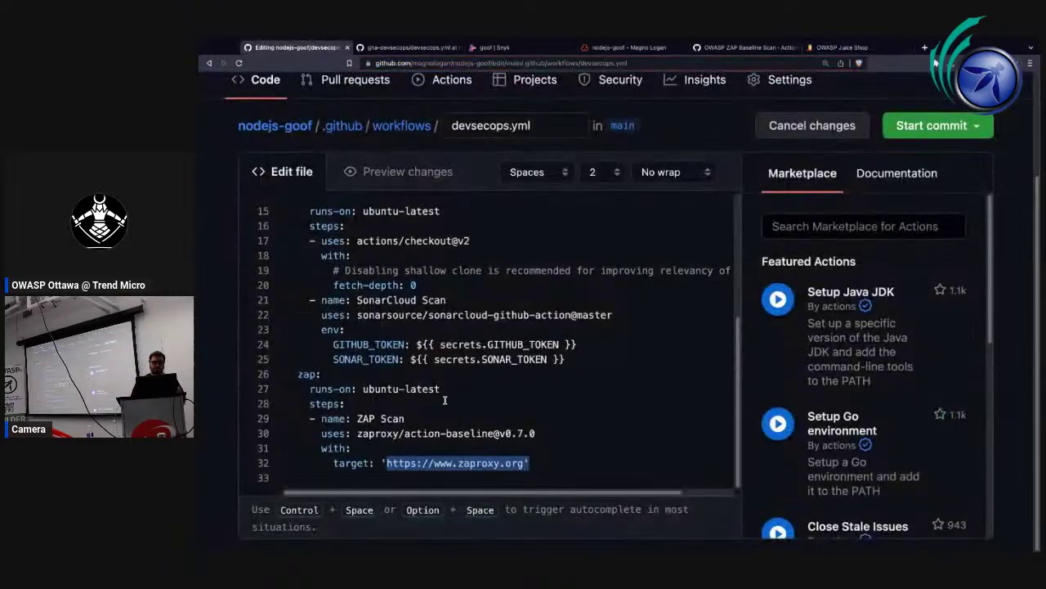
left_click(387, 463)
key("shift+ctrl+Right")
key("shift+ctrl+Right")
key("shift+ctrl+Right")
key("shift+ctrl+Right")
key("shift+ctrl+Right")
key("shift+ctrl+Right")
key("shift+ctrl+Right")
key("shift+Right")
key("ctrl+v")
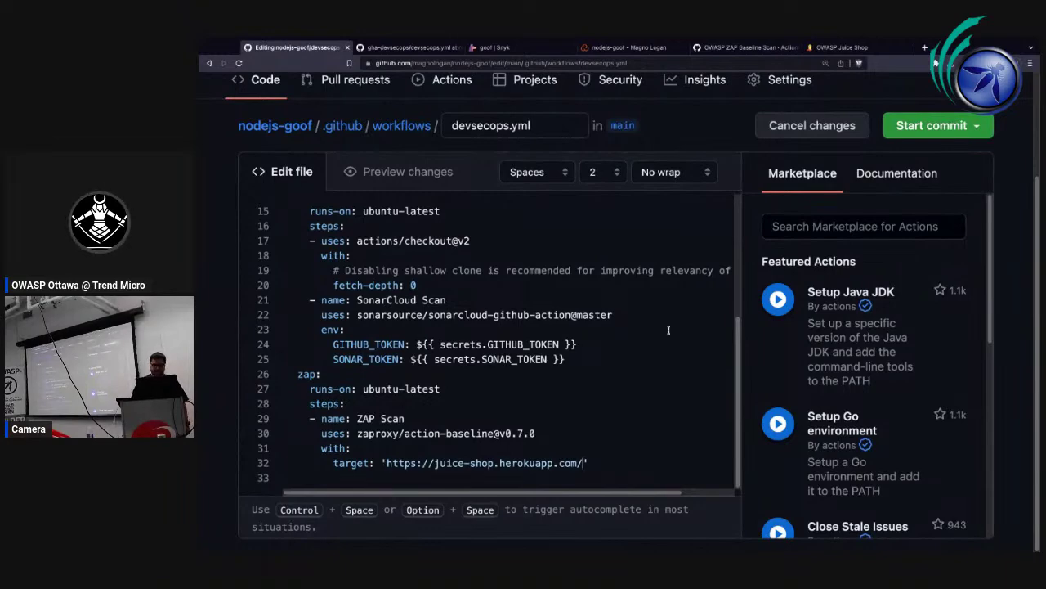
Look through the edited devsecops.yml, from the zap job up to the earlier jobs and back.
scroll(662, 331, "up", 1)
scroll(654, 333, "down", 1)
scroll(653, 334, "up", 1)
scroll(654, 333, "down", 1)
scroll(654, 333, "up", 1)
scroll(653, 334, "down", 1)
scroll(491, 344, "up", 3)
scroll(490, 343, "down", 3)
scroll(491, 343, "up", 2)
scroll(418, 392, "up", 5)
scroll(419, 392, "down", 8)
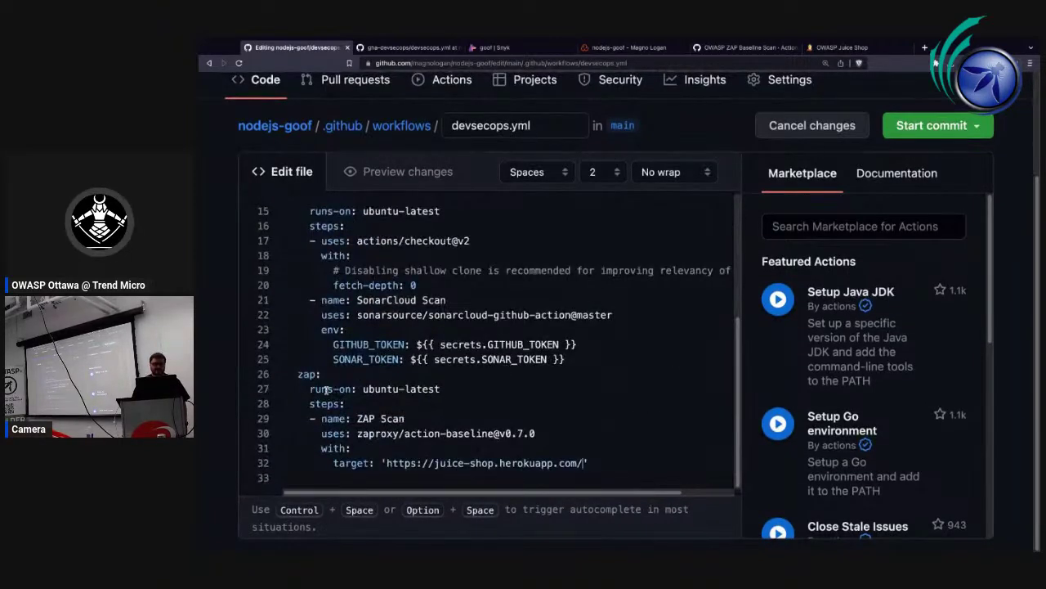
left_click_drag(310, 390, 446, 394)
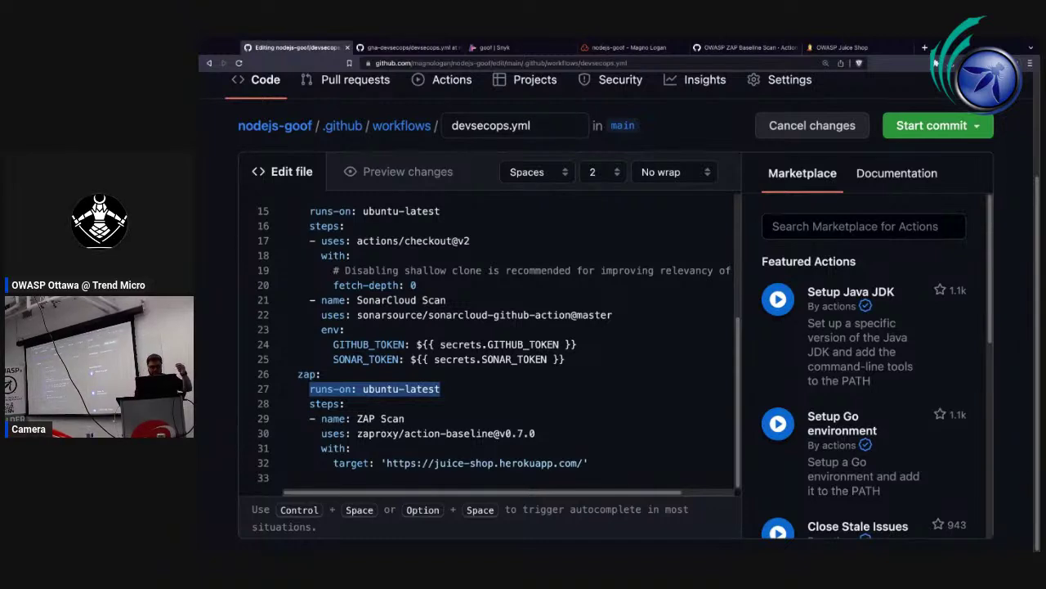
left_click_drag(316, 433, 449, 433)
key("shift+Right")
key("shift+Right")
key("shift+Right")
key("shift+Right")
key("shift+Right")
key("shift+Right")
key("shift+Right")
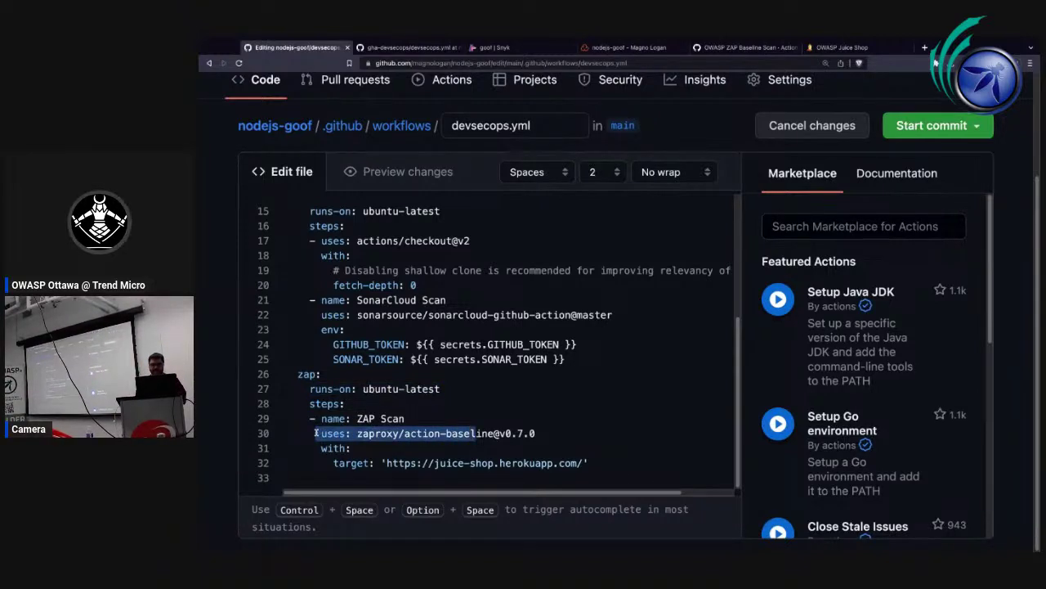
left_click(493, 434)
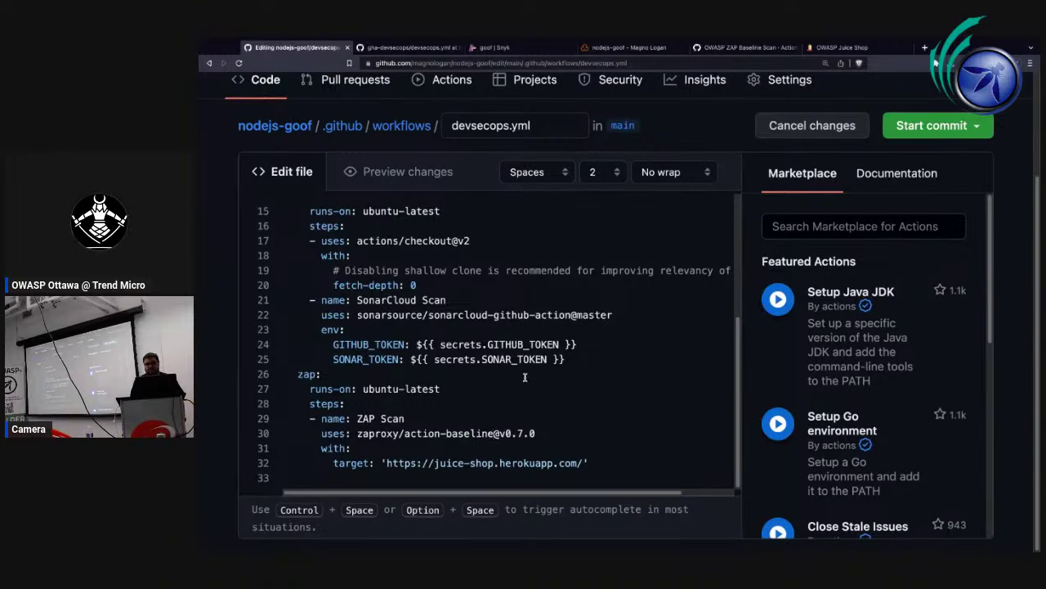
Check the snyk and sonarcloud jobs in devsecops.yml, and commit the changes directly to the main branch with the default message.
scroll(525, 377, "up", 3)
scroll(524, 377, "up", 3)
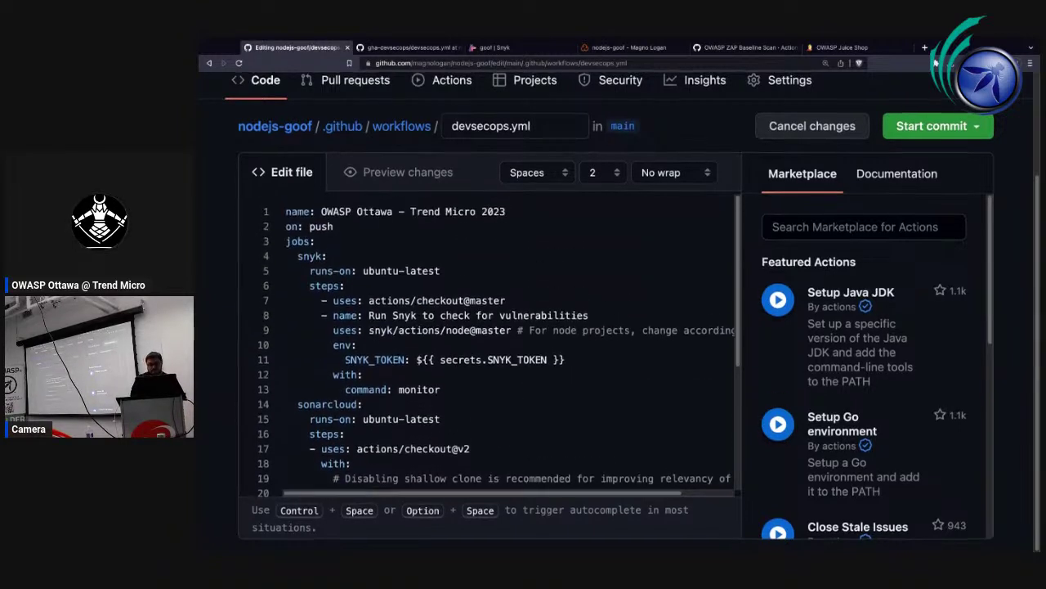
scroll(524, 376, "up", 1)
scroll(525, 377, "down", 3)
scroll(525, 377, "up", 1)
scroll(525, 376, "up", 2)
left_click(932, 162)
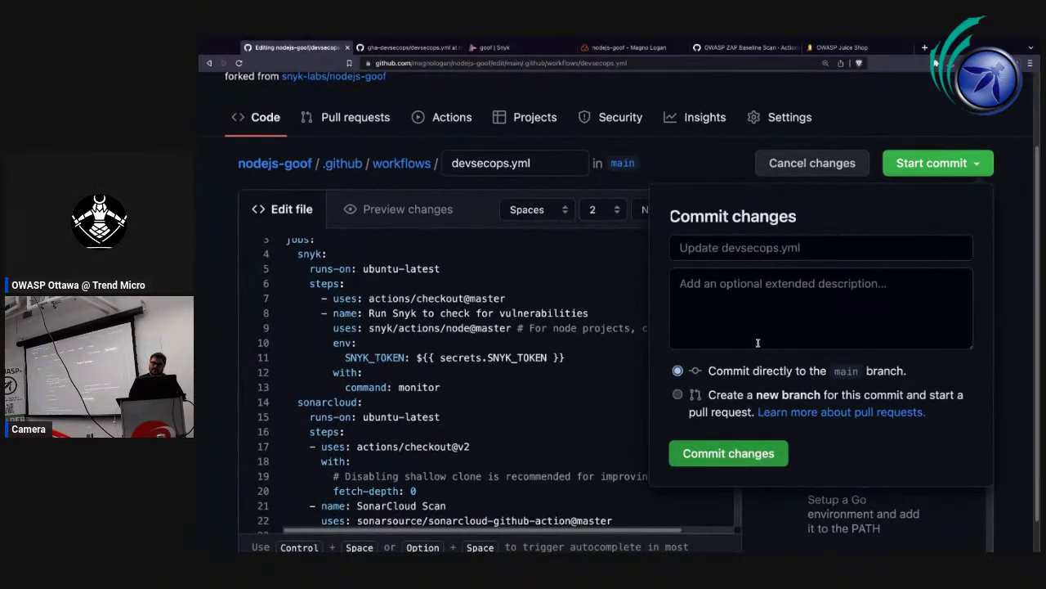
left_click(706, 453)
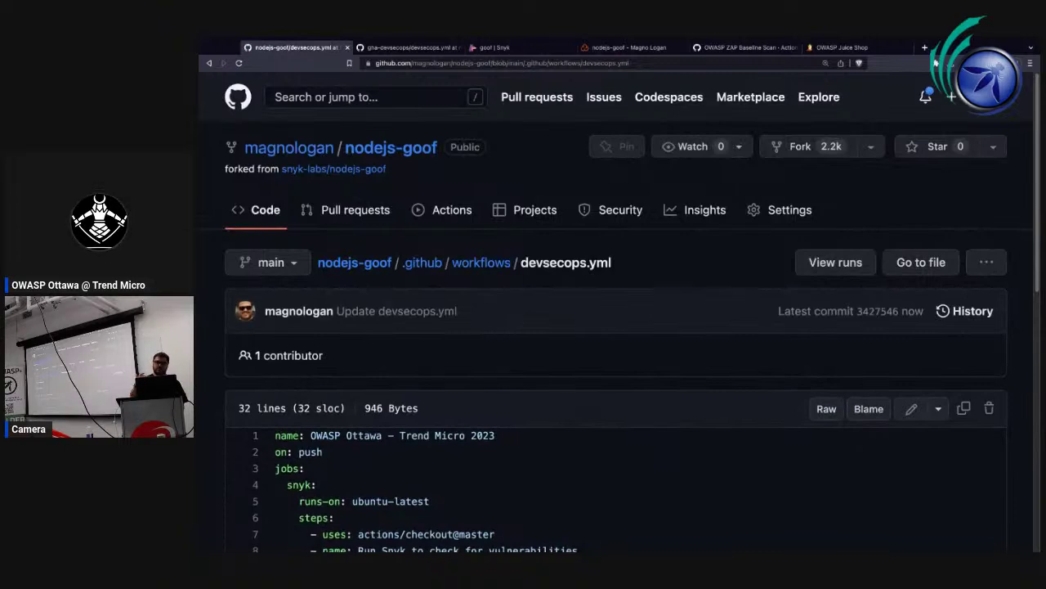
Open the newest 'Update devsecops.yml' workflow run of nodejs-goof and check its snyk, sonarcloud and zap jobs.
left_click(446, 211)
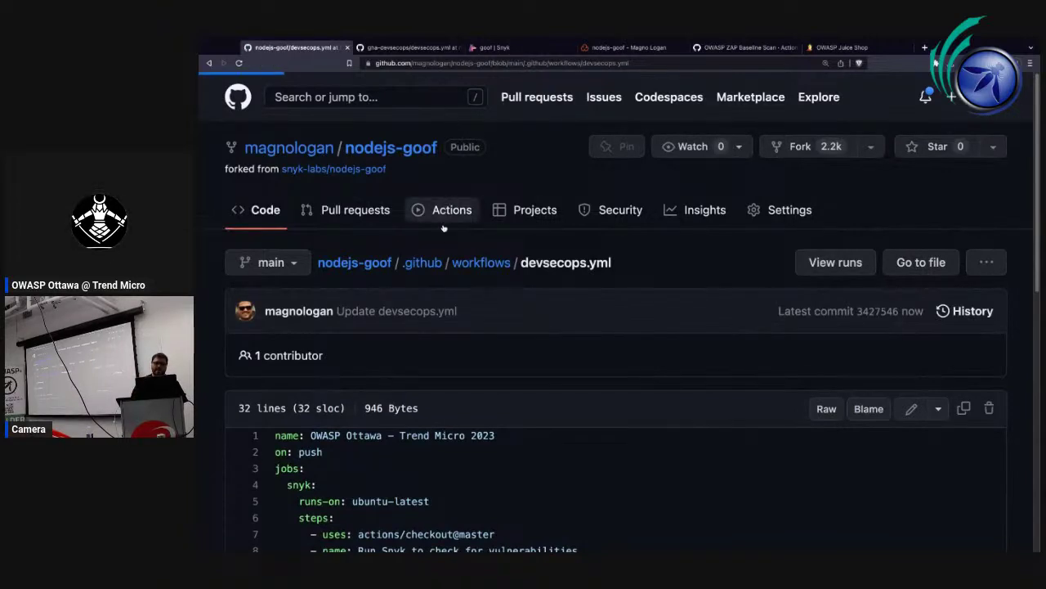
left_click(540, 374)
scroll(642, 317, "down", 5)
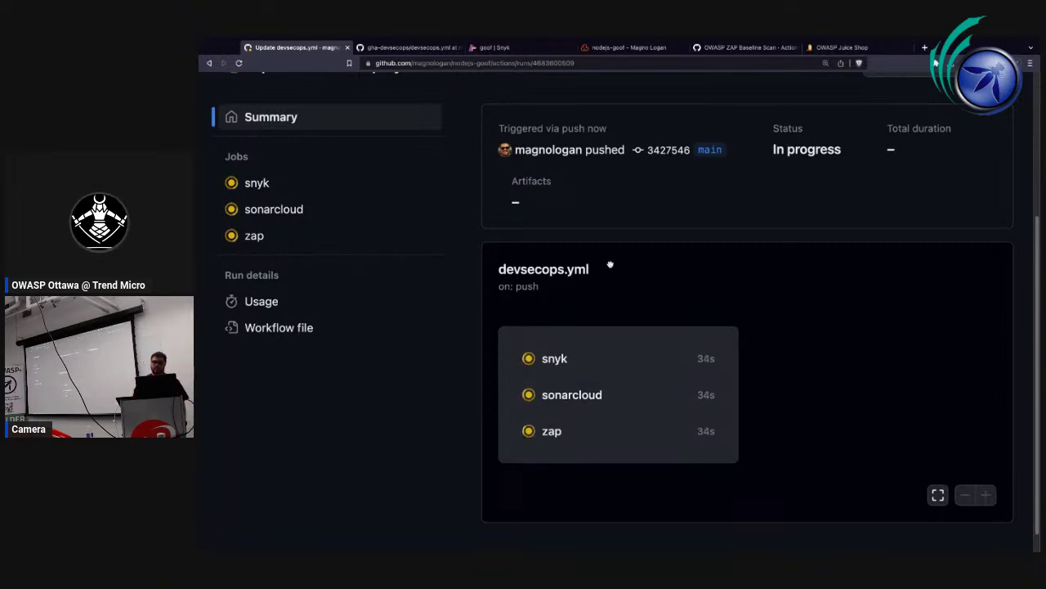
scroll(607, 238, "up", 3)
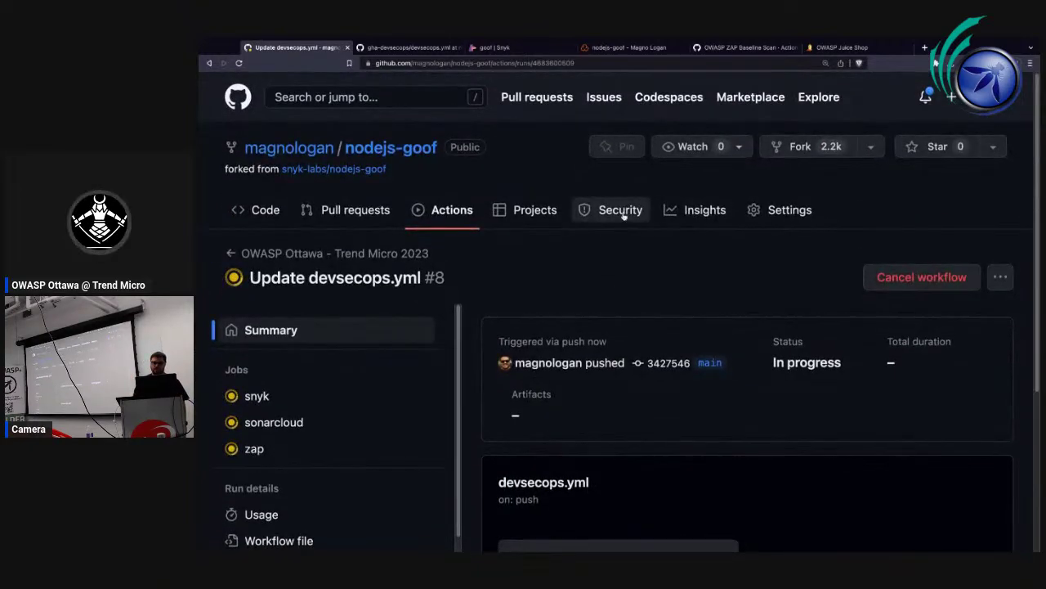
Open nodejs-goof's security overview in a new browser tab and proceed from its Dependabot alerts entry to the code security settings.
left_click(622, 210, "shift+super")
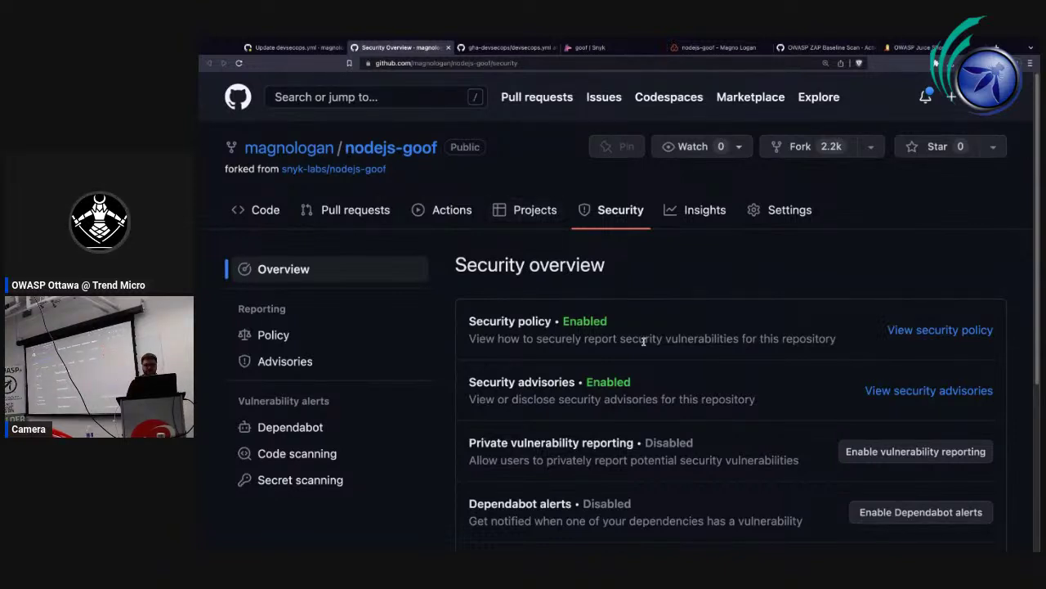
scroll(667, 373, "down", 2)
scroll(668, 373, "down", 3)
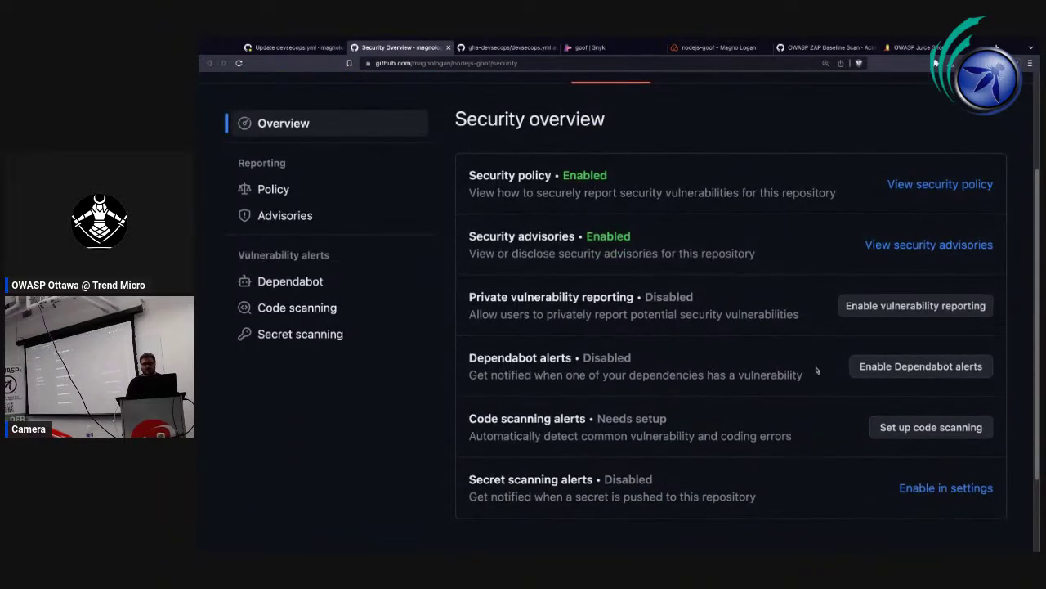
left_click(906, 367)
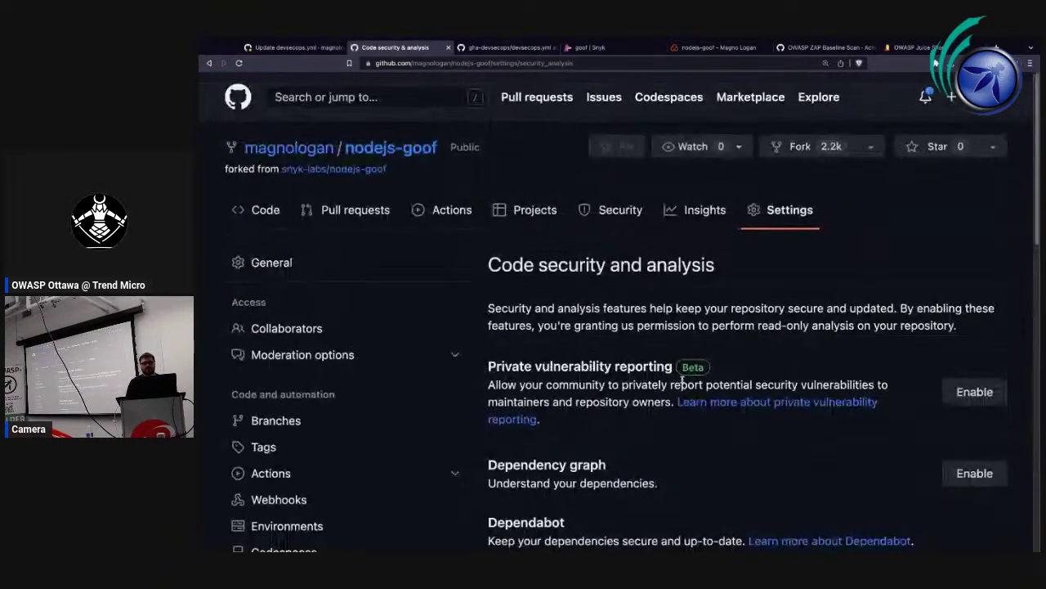
Enable the dependency graph in the repository's code security and analysis settings.
scroll(682, 379, "down", 1)
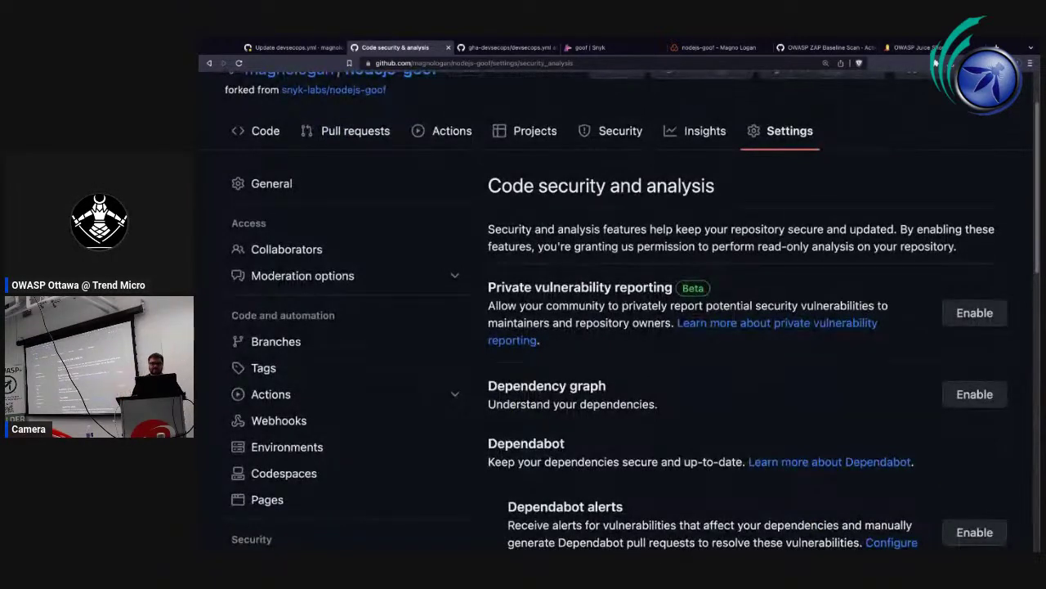
scroll(747, 344, "down", 5)
scroll(747, 344, "up", 2)
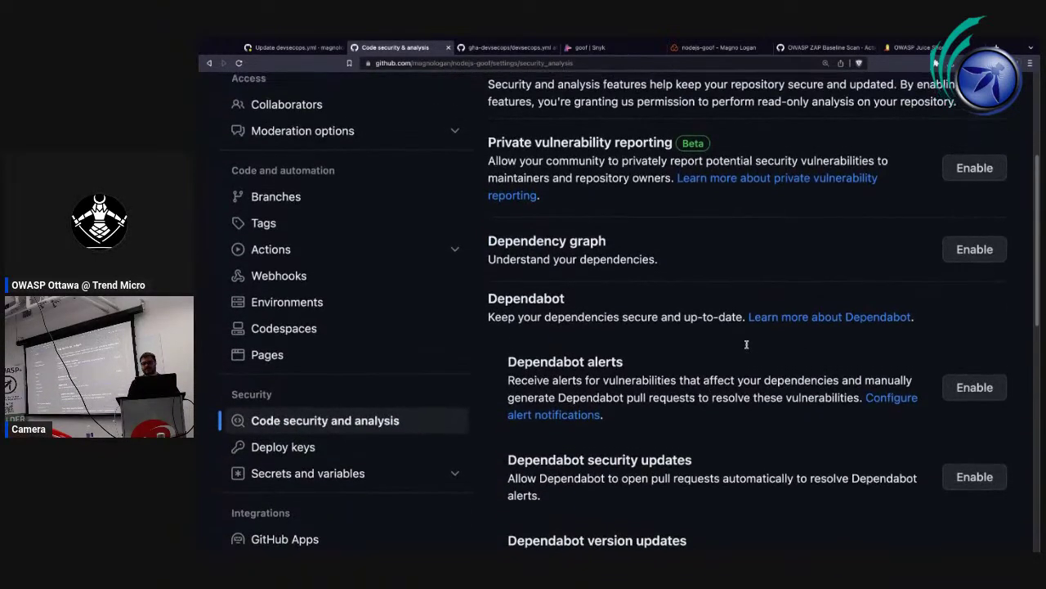
left_click(975, 306)
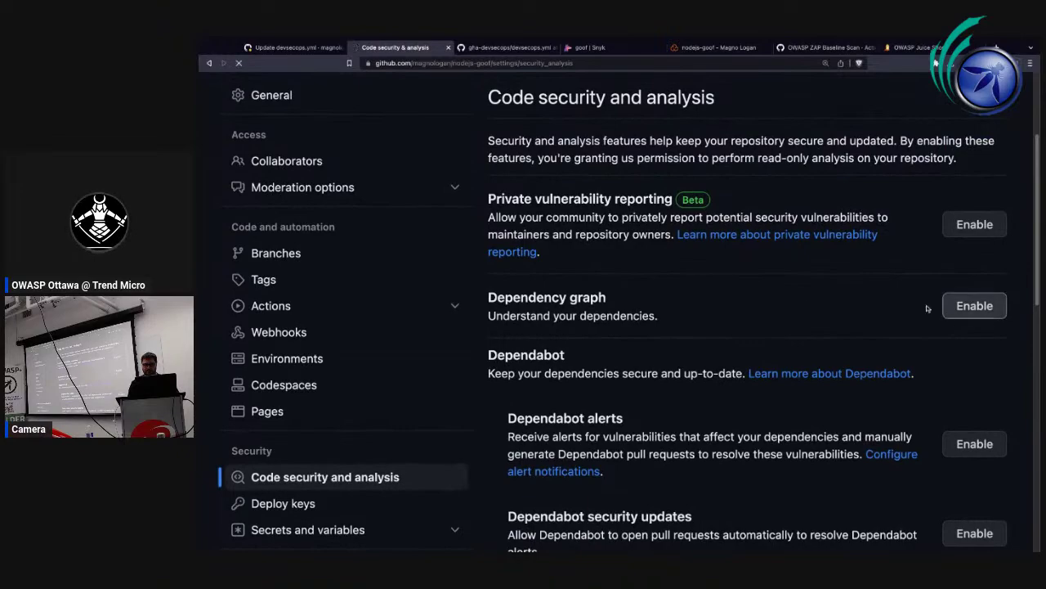
Review the Dependabot alerts, security updates and version updates options in the code security and analysis settings.
scroll(842, 350, "down", 6)
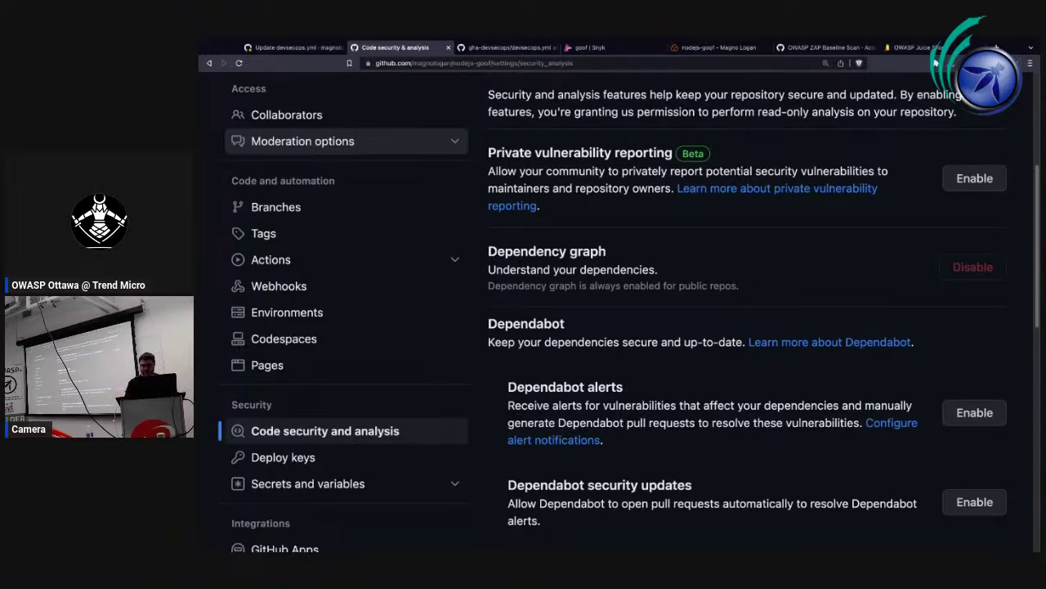
scroll(677, 361, "down", 2)
scroll(677, 362, "down", 2)
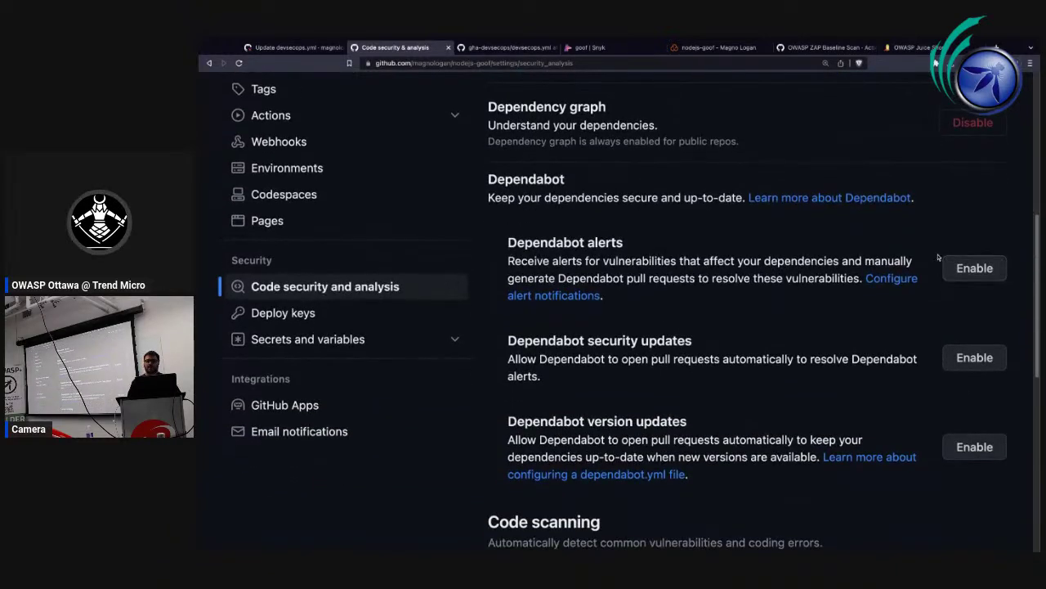